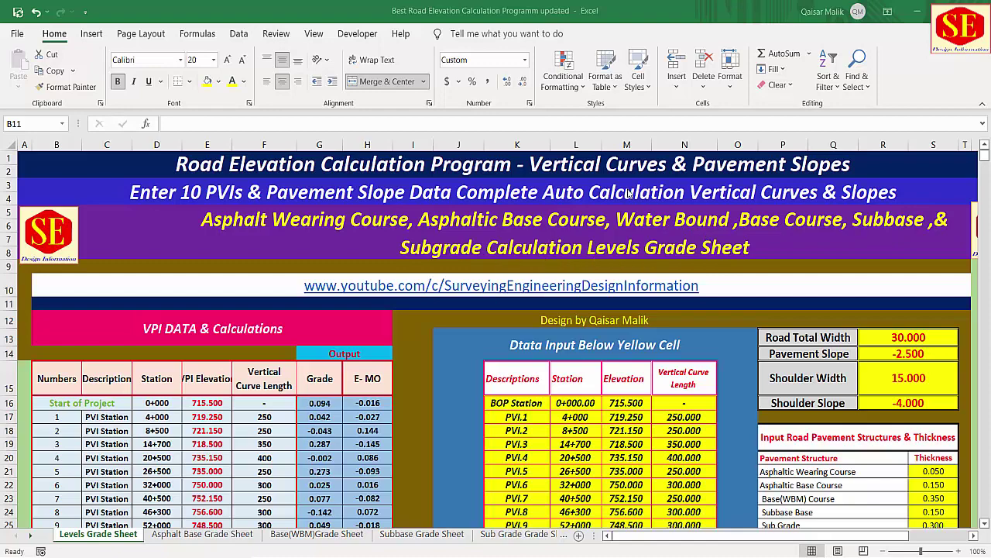
Step: Look through the Base(WBM), Subbase, Sub Grade and Asphalt Base grade sheets and return to the Levels Grade Sheet
scroll(556, 324, down, 2)
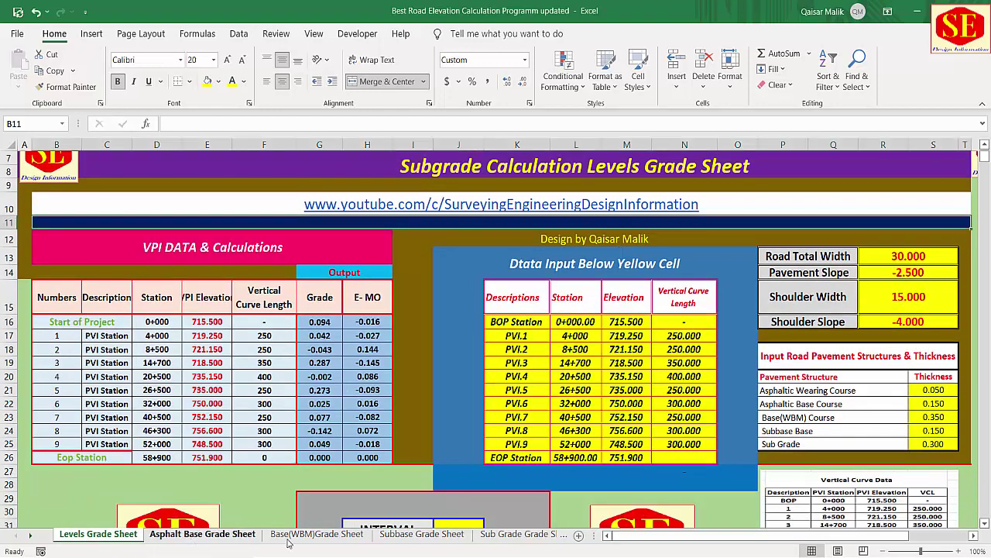
click(317, 535)
click(418, 534)
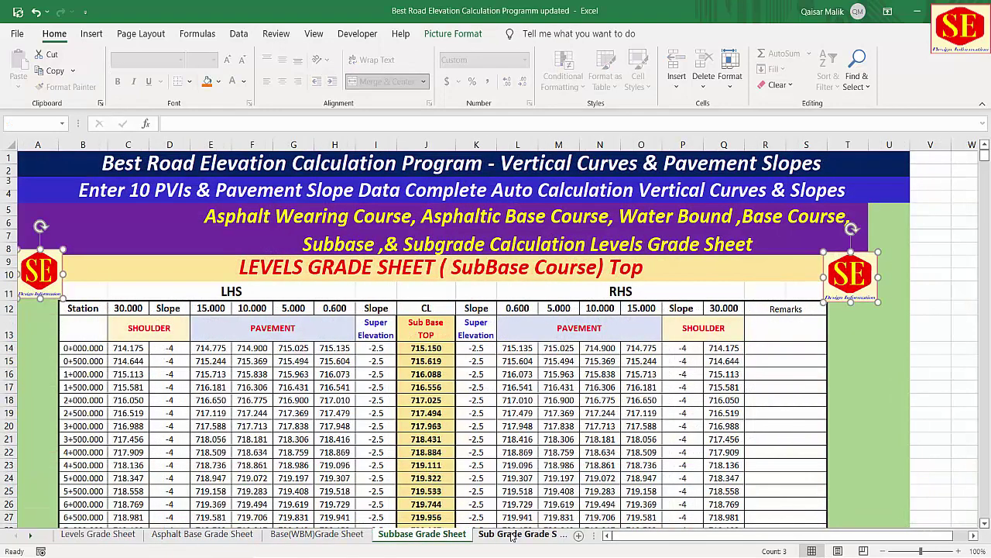
click(526, 535)
click(122, 534)
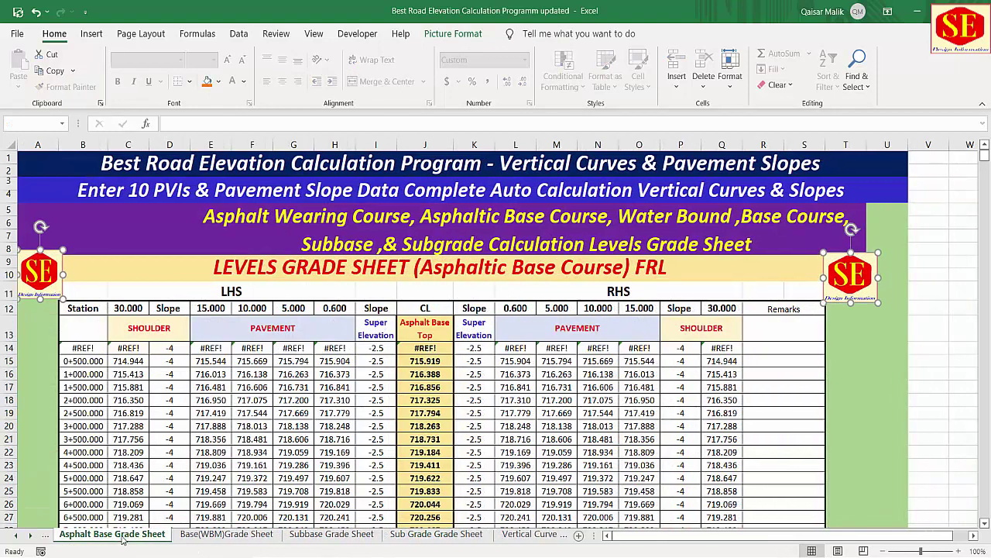
click(31, 534)
click(31, 534)
click(73, 534)
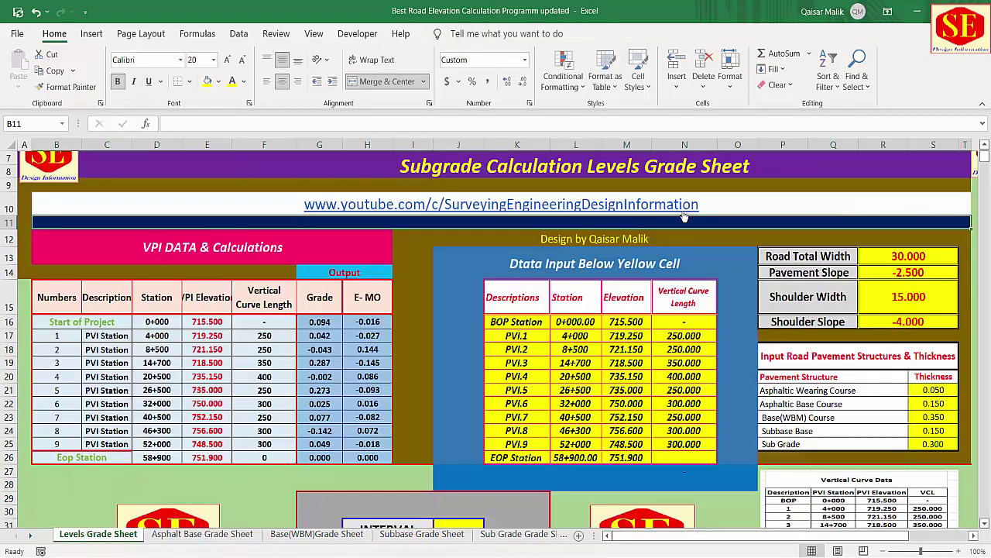
scroll(372, 277, up, 2)
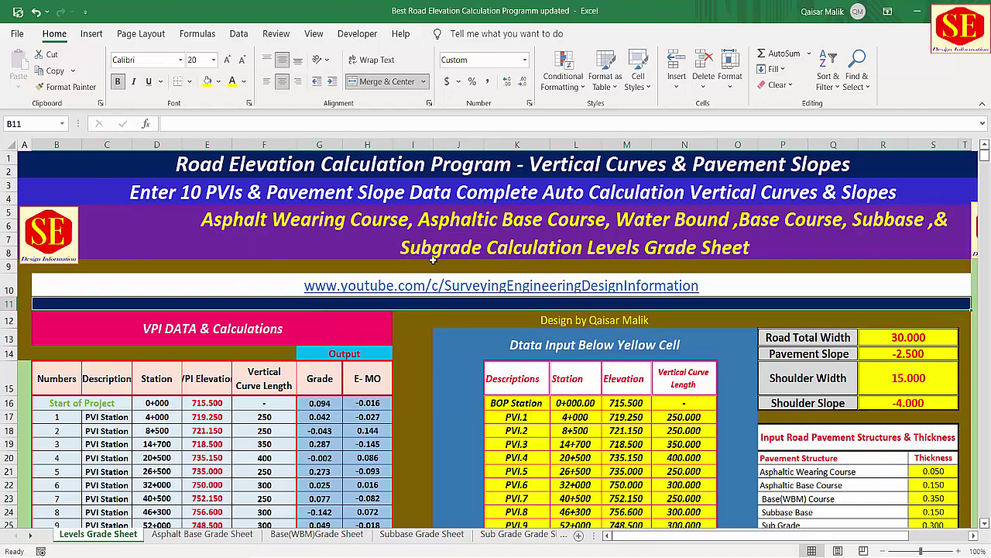
Step: Review the VPI data block, the yellow PVI input table, and the road width, slope and pavement thickness inputs
scroll(433, 260, down, 1)
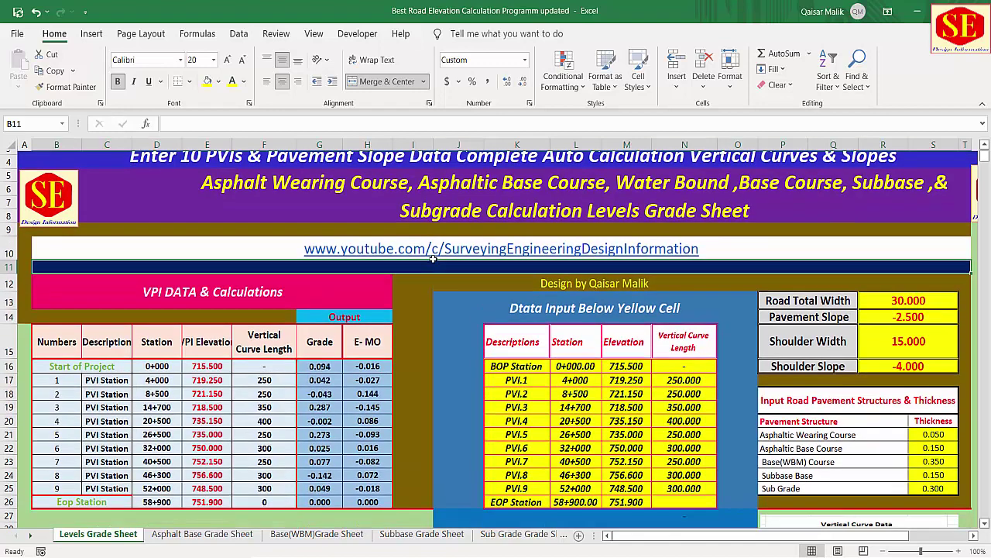
click(312, 291)
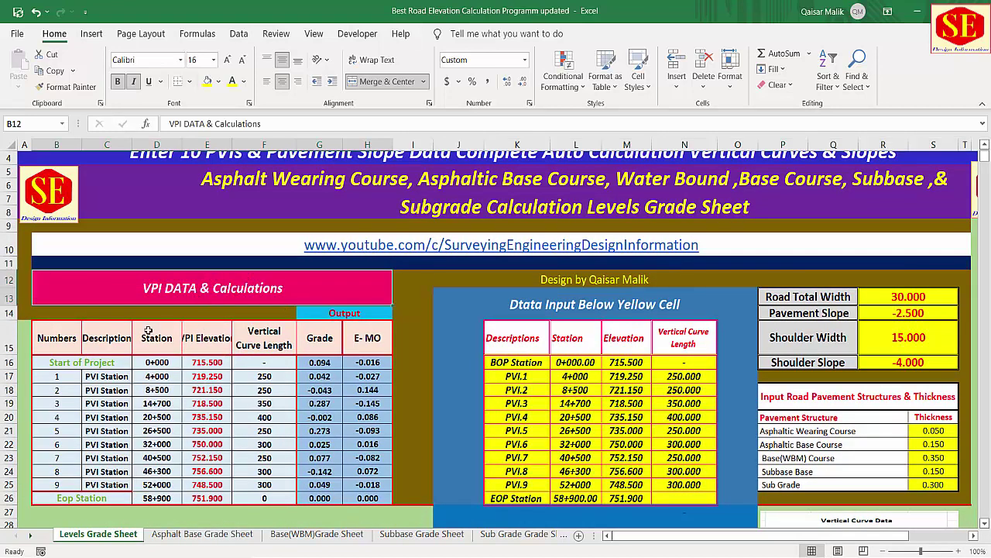
click(581, 299)
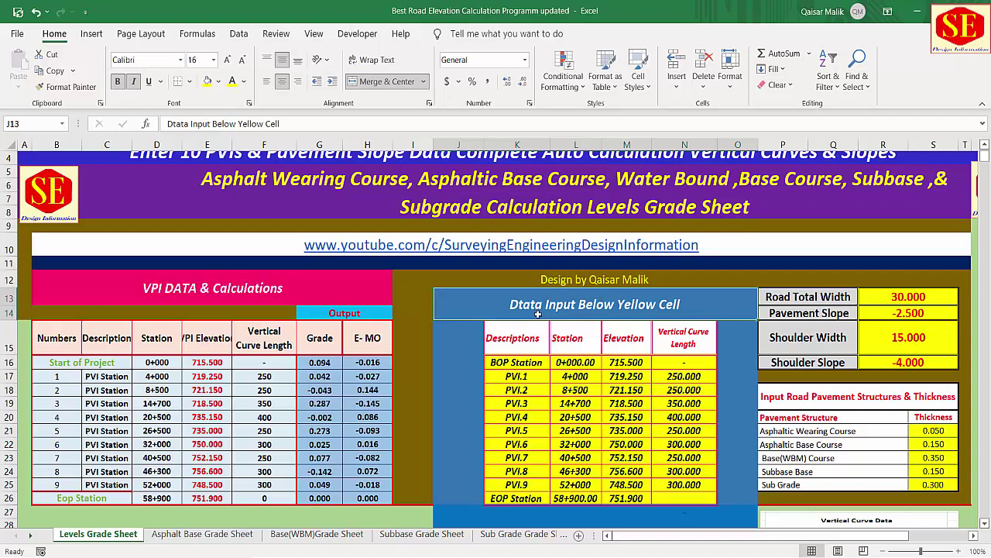
click(516, 365)
drag(569, 363, 717, 501)
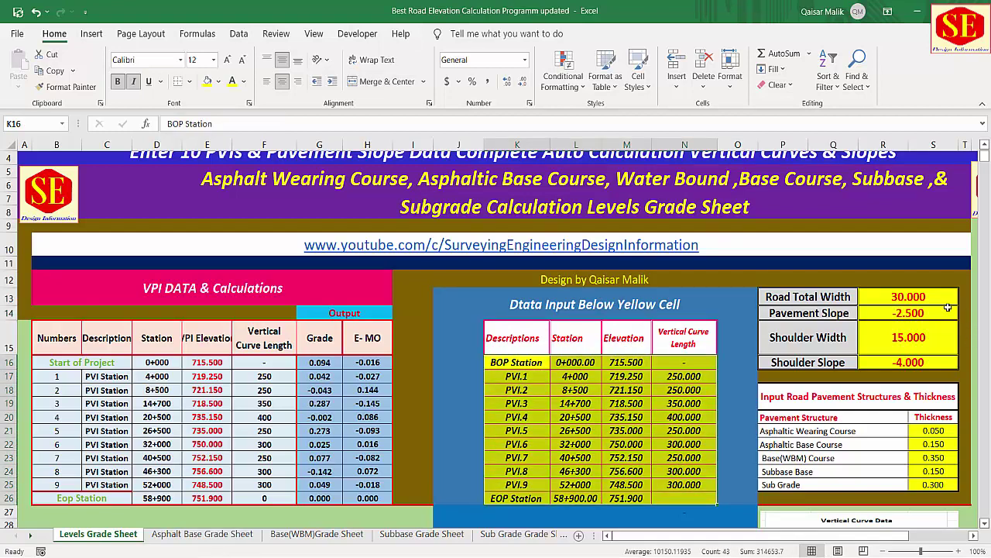
click(917, 298)
drag(932, 418, 937, 485)
Step: Examine the shoulder and pavement columns on both sides of the Asphaltic Wearing Course grade sheet and its station rows
scroll(618, 375, down, 1)
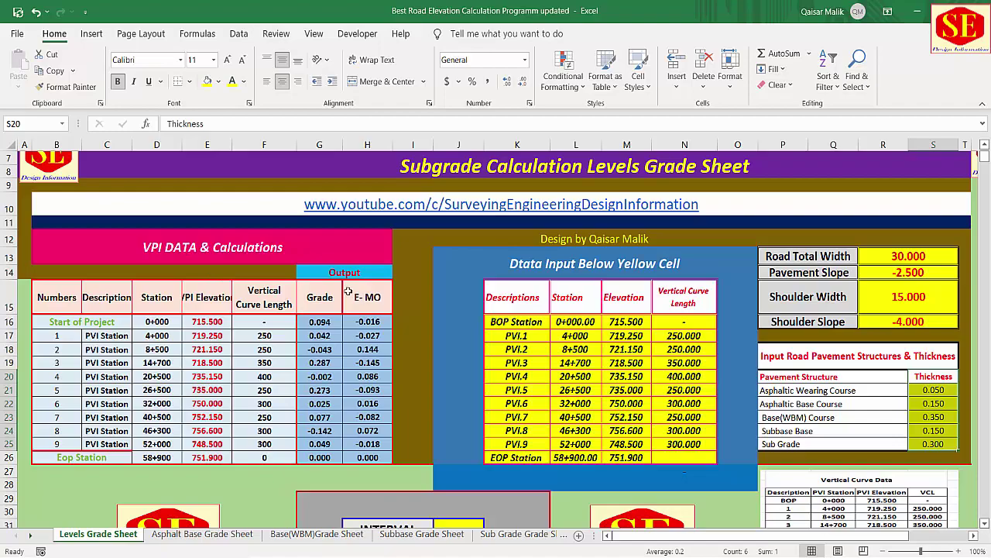
scroll(348, 291, down, 1)
scroll(349, 291, down, 8)
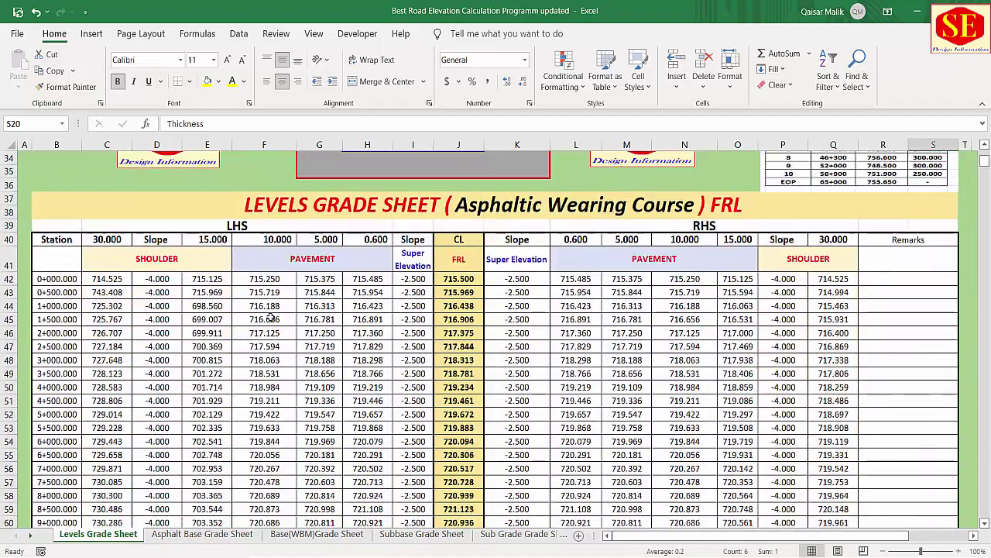
click(328, 261)
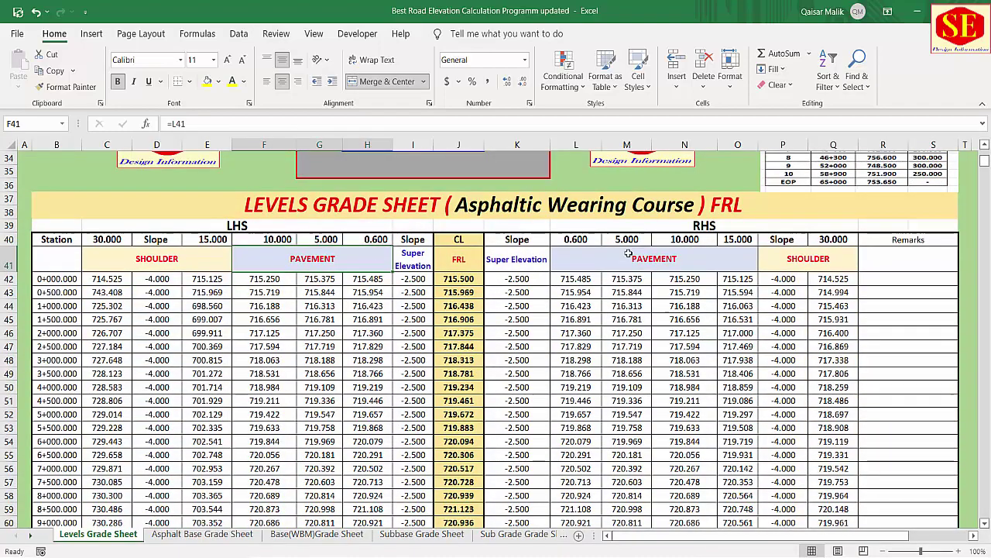
click(654, 259)
click(817, 257)
click(209, 265)
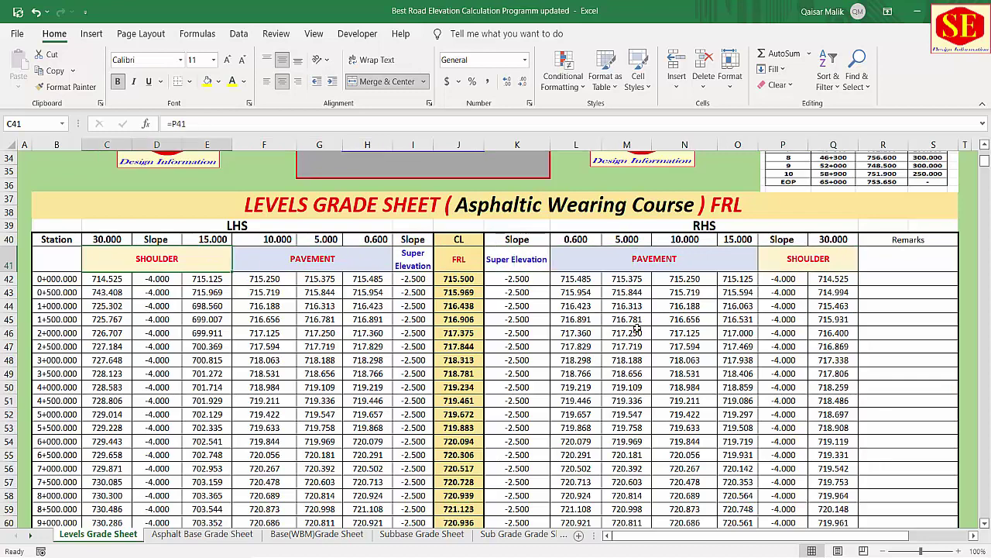
click(264, 240)
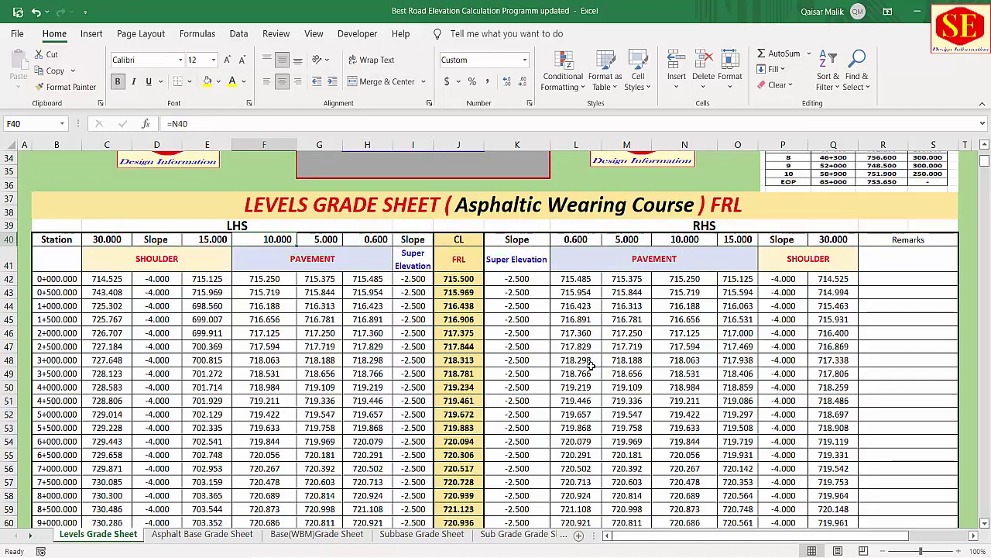
scroll(484, 325, down, 2)
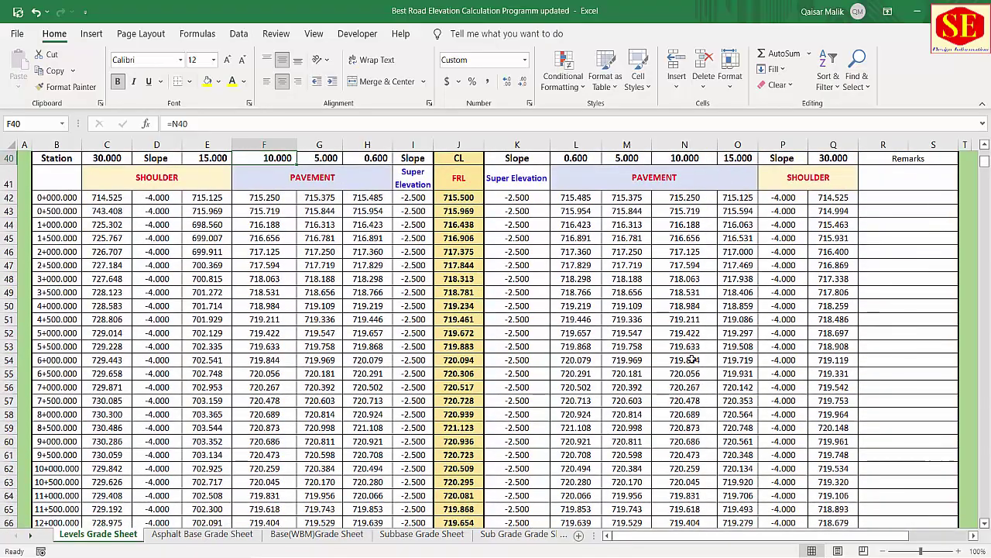
Step: Check the BOP station's station and elevation inputs and PVI.1's station, elevation and vertical curve length
scroll(691, 360, up, 8)
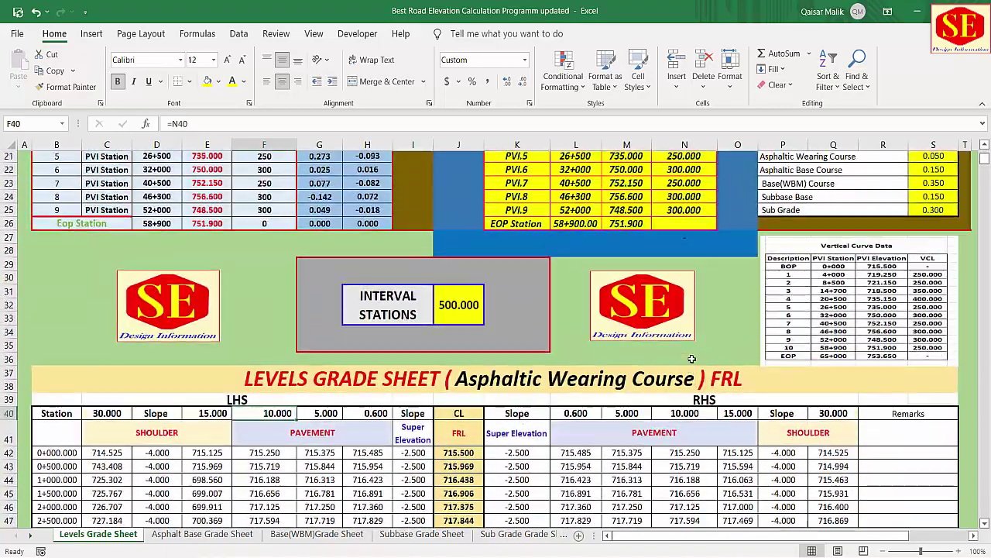
scroll(691, 360, up, 1)
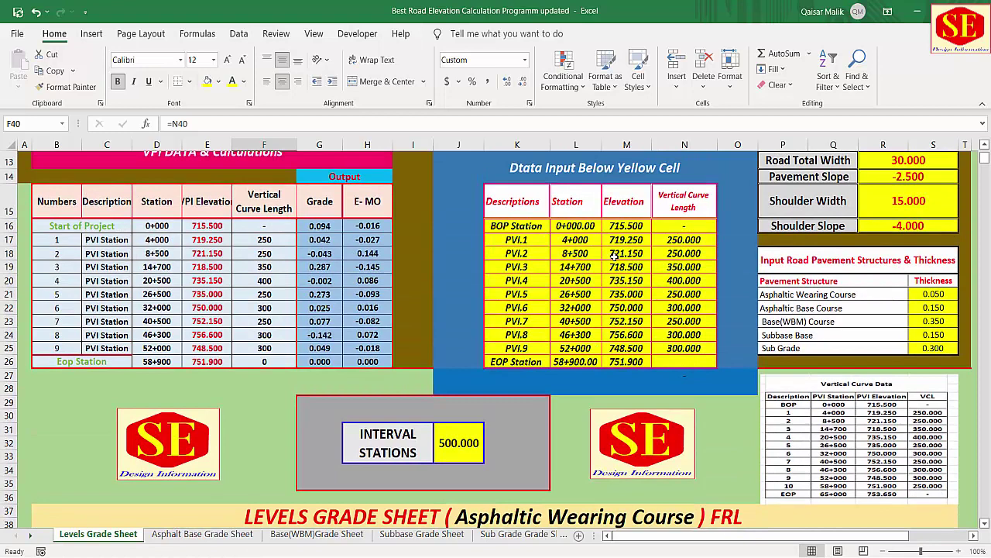
click(523, 227)
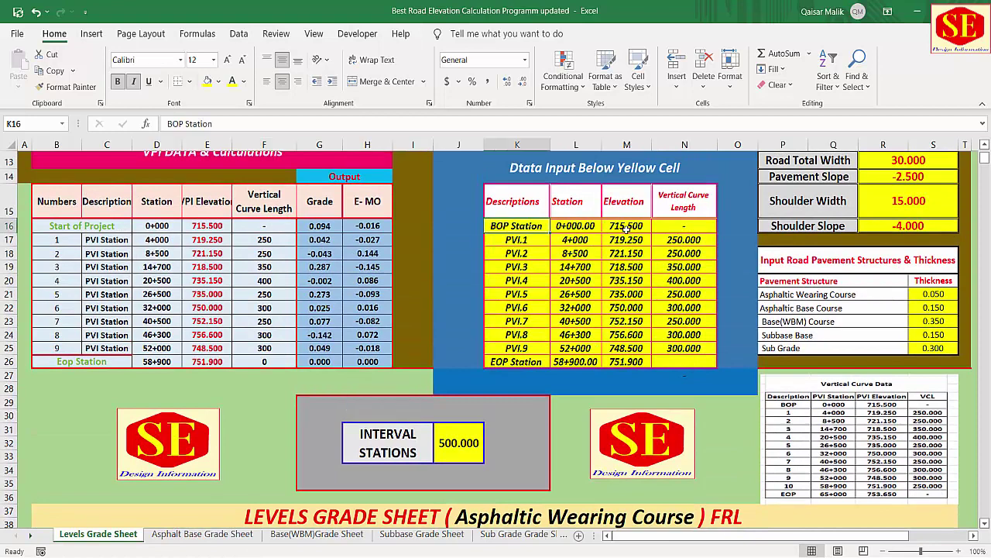
click(576, 225)
click(628, 224)
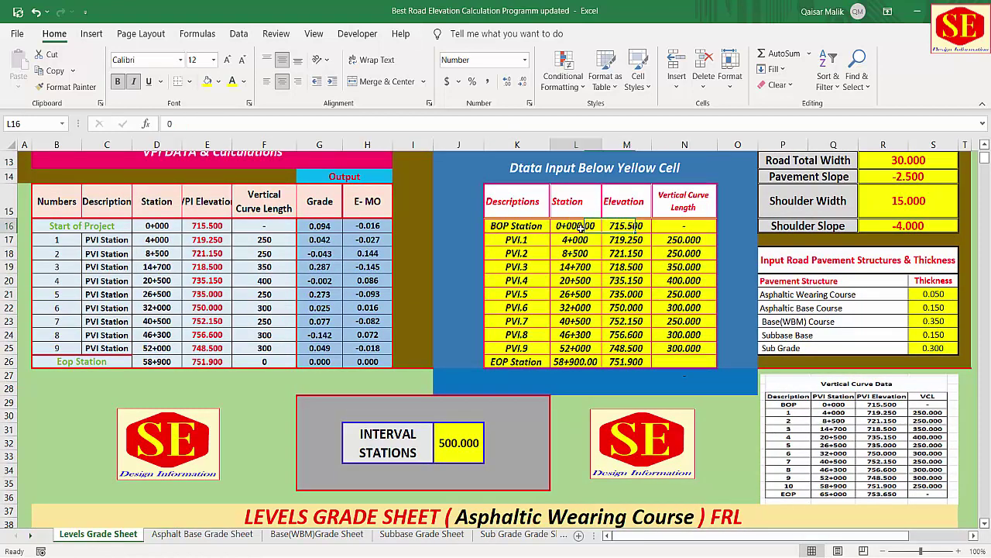
click(513, 240)
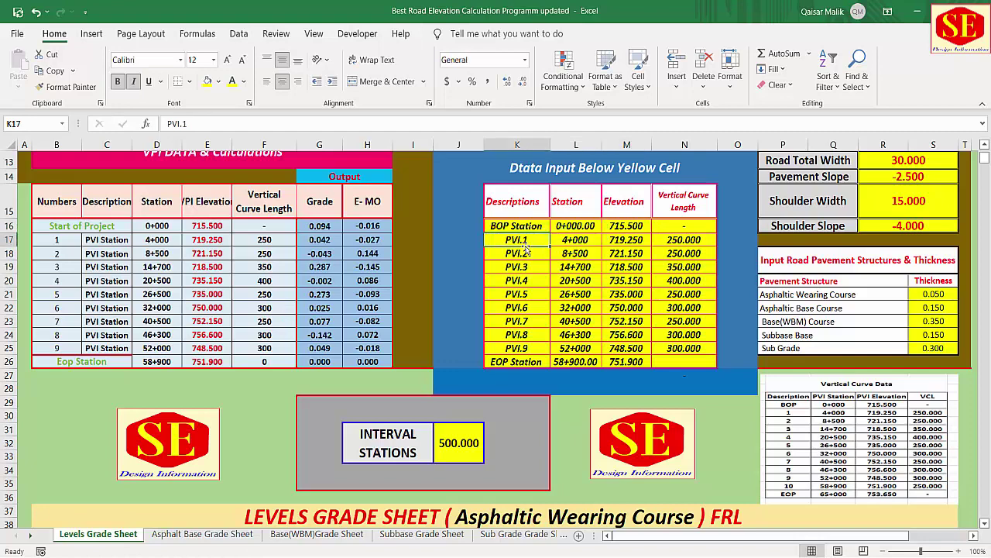
click(568, 240)
click(640, 243)
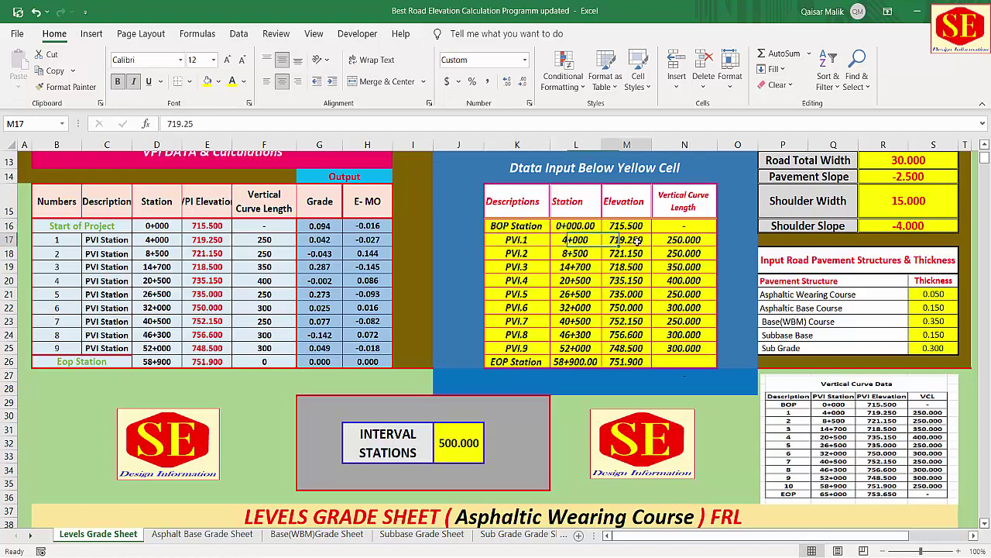
click(677, 241)
Step: Check the station, elevation and vertical curve length inputs for PVI.2 and PVI.3
click(534, 255)
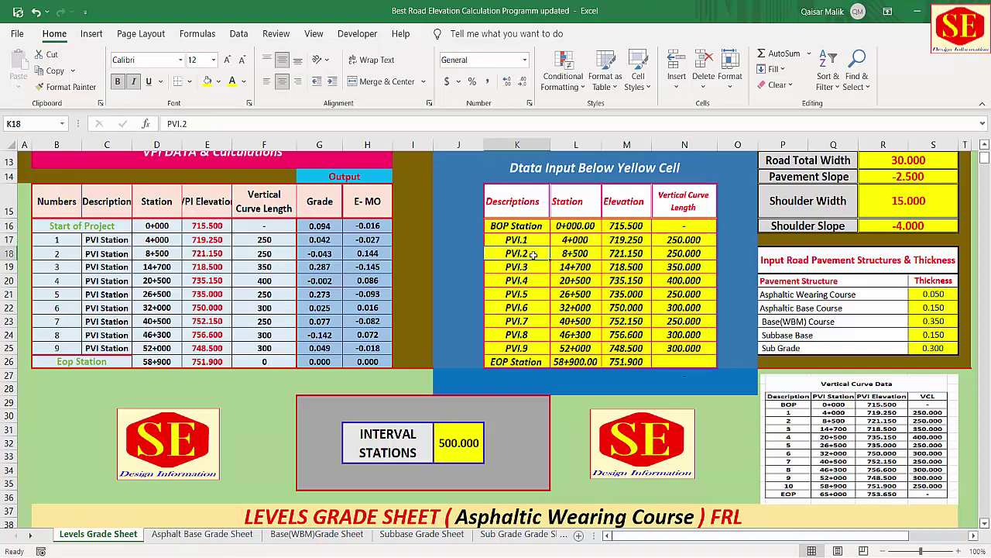
click(575, 253)
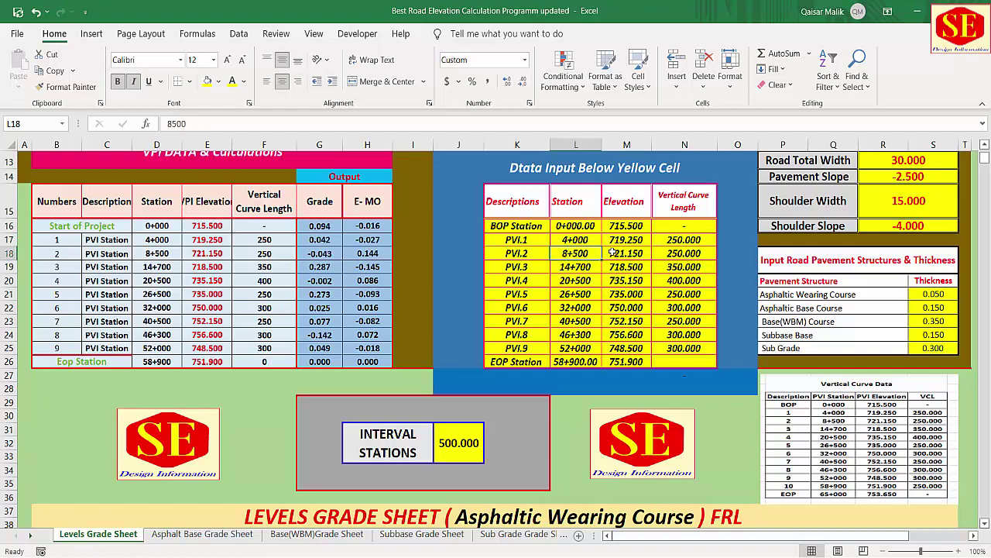
click(640, 250)
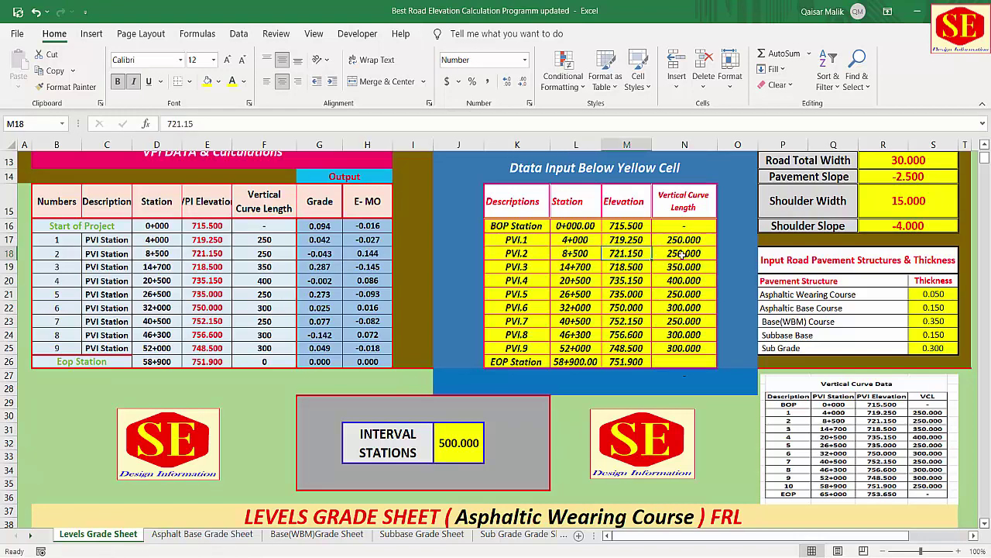
click(681, 256)
click(527, 267)
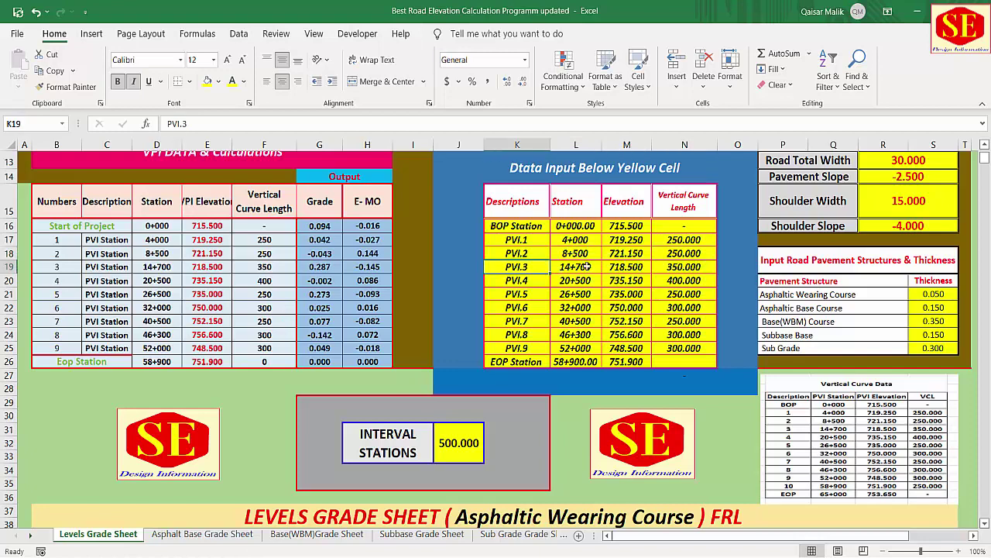
click(573, 267)
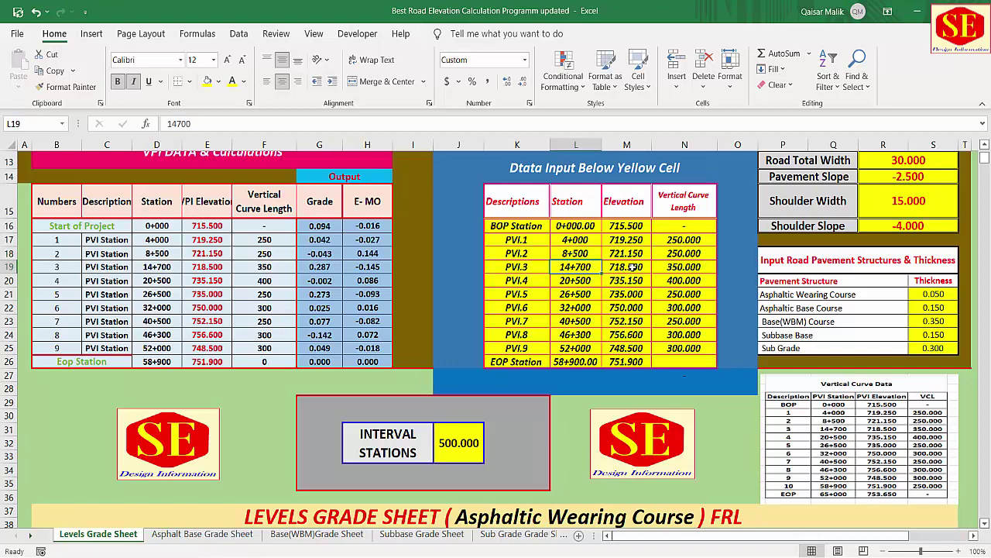
click(633, 266)
click(686, 269)
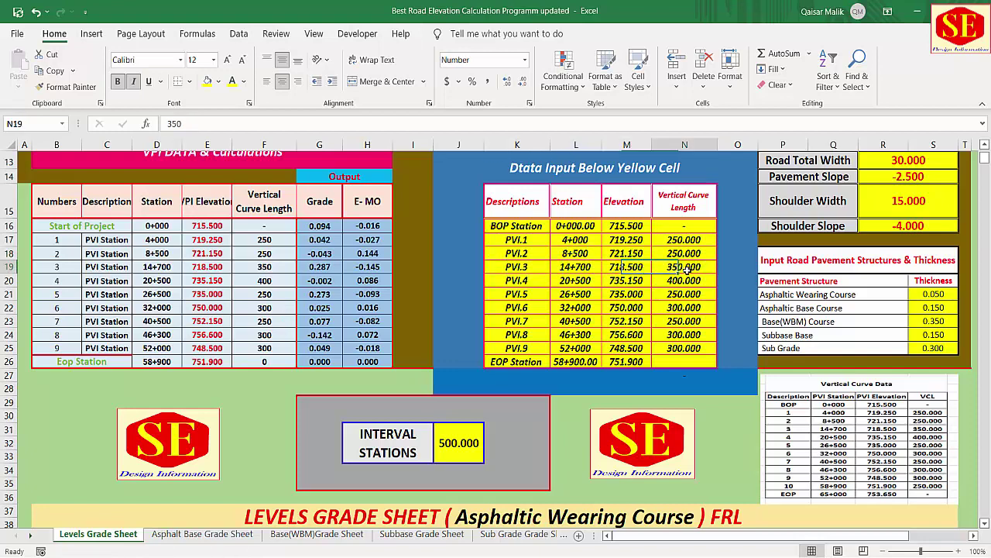
Step: Check the PVI.8 inputs, the BOP station and elevation, and the EOP station in the yellow input table
click(573, 337)
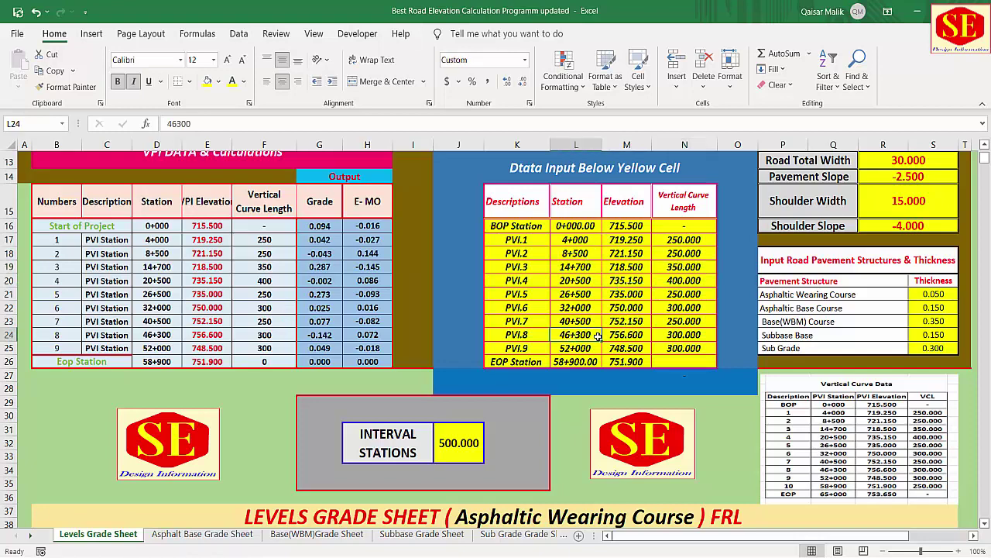
click(631, 335)
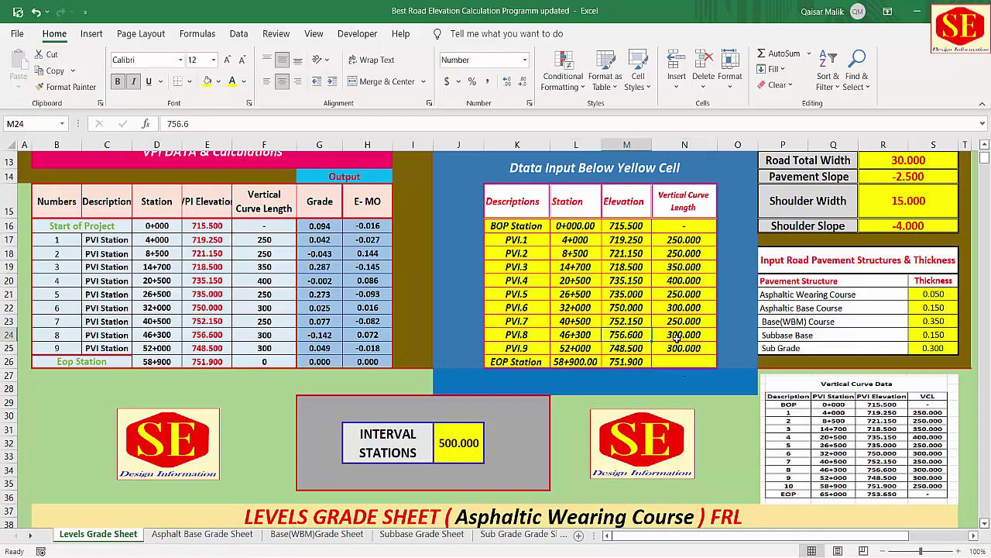
click(675, 335)
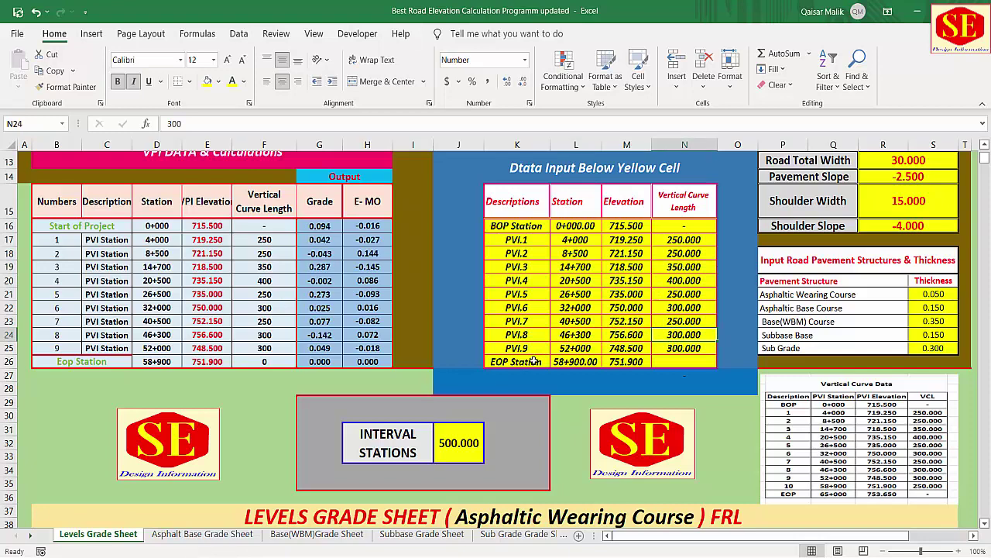
click(532, 223)
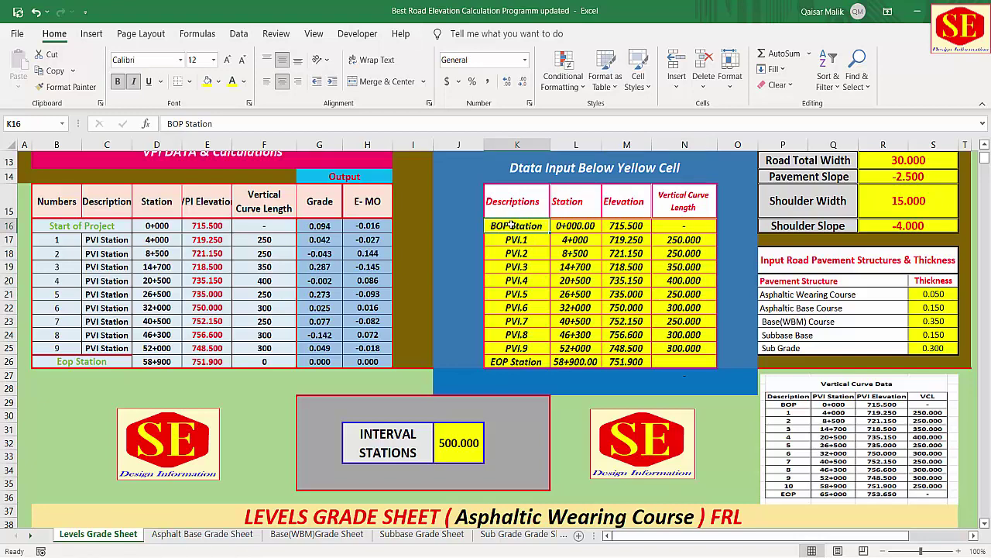
click(570, 225)
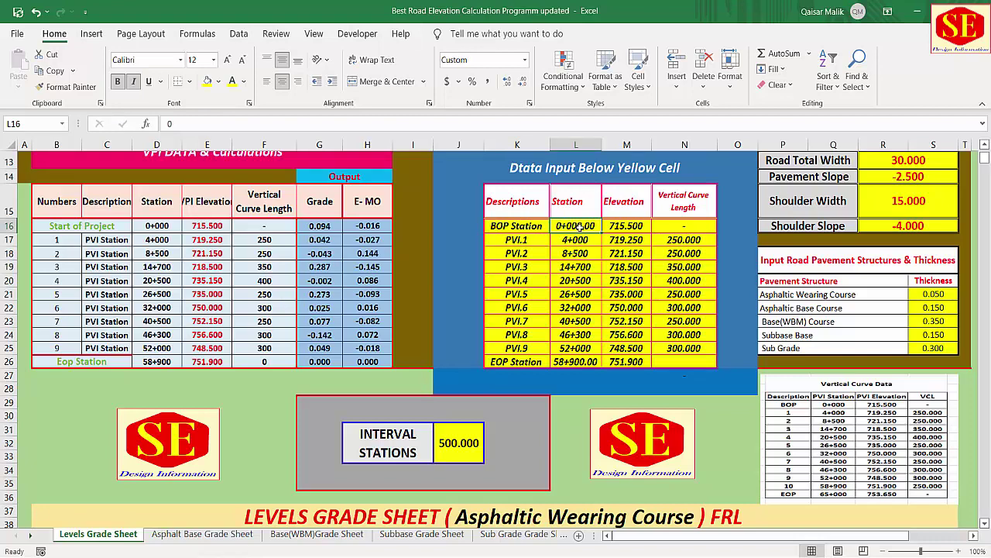
click(626, 225)
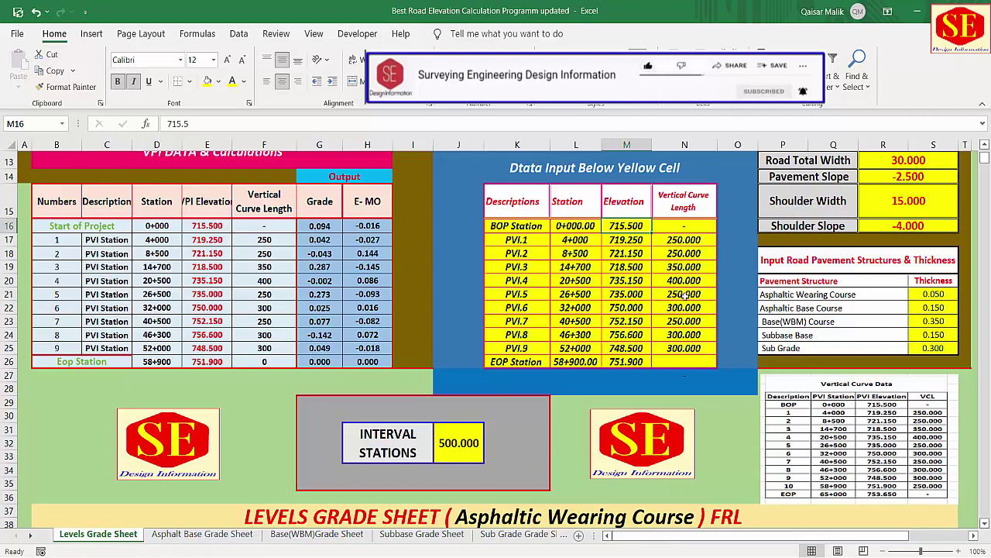
click(579, 361)
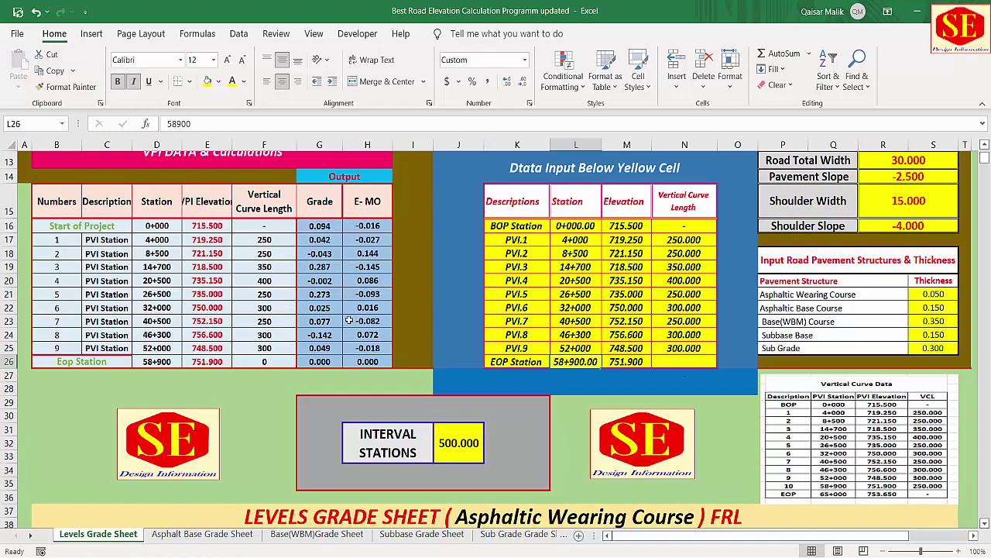
Step: Set the interval stations value above the Asphaltic Wearing Course grade sheet to 100
scroll(349, 292, down, 2)
scroll(349, 292, down, 1)
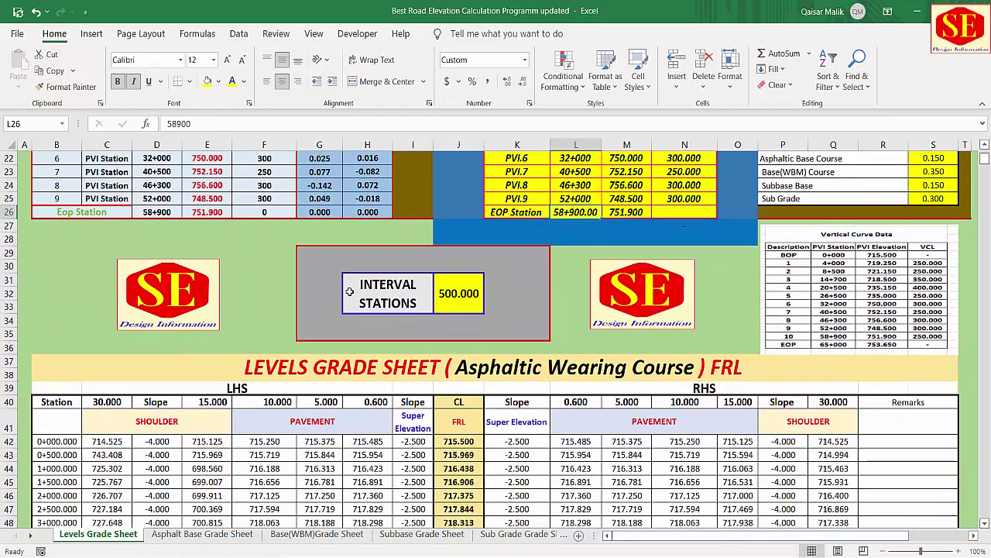
click(460, 291)
key(F2)
text(100)
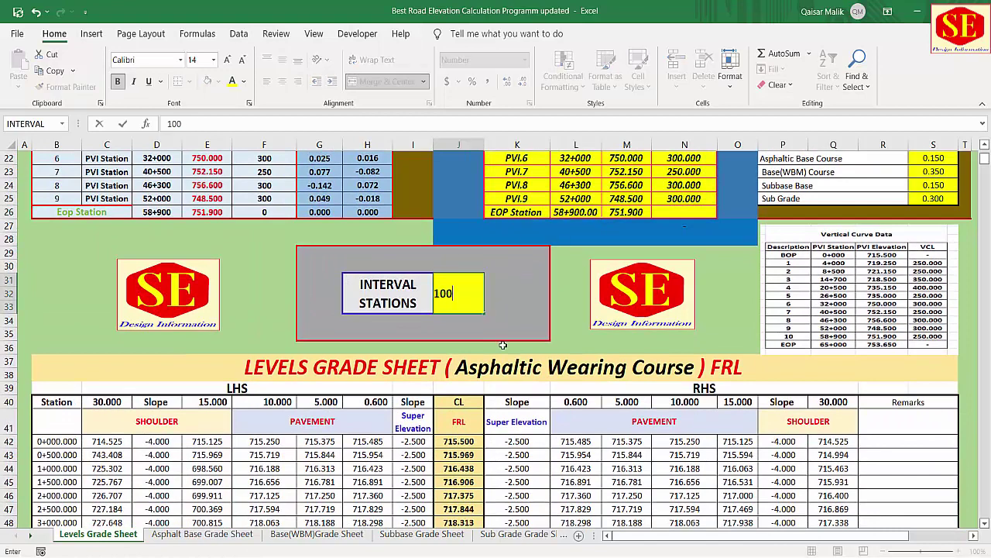
key(Return)
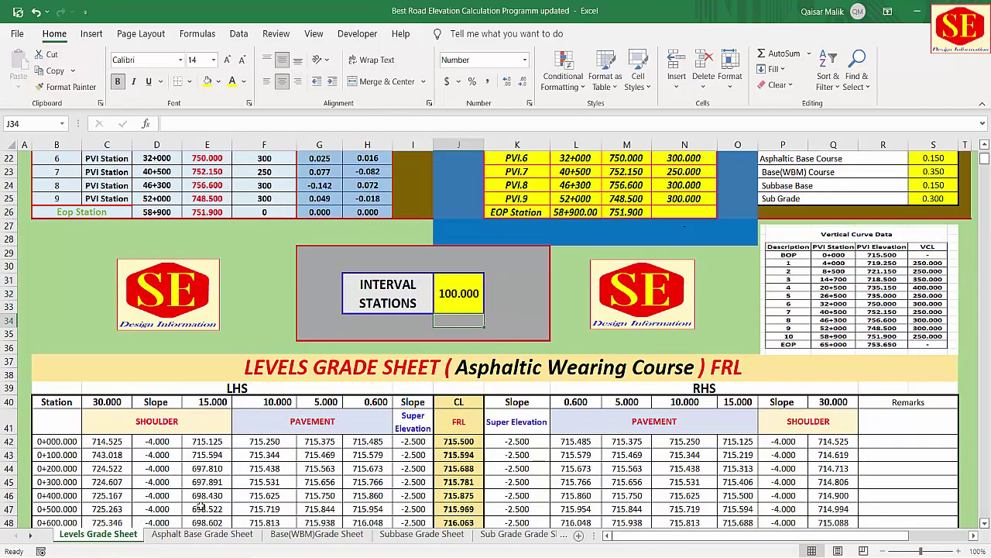
Step: Check the first station rows of the Asphaltic Wearing Course grade sheet against the BOP station and interval inputs
click(69, 440)
click(77, 455)
scroll(77, 457, down, 2)
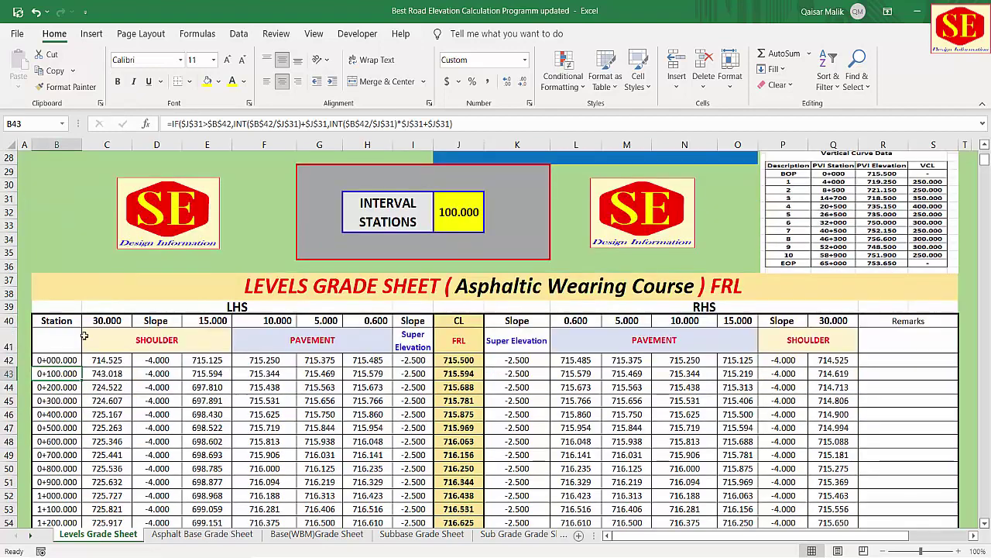
click(70, 361)
scroll(536, 283, up, 5)
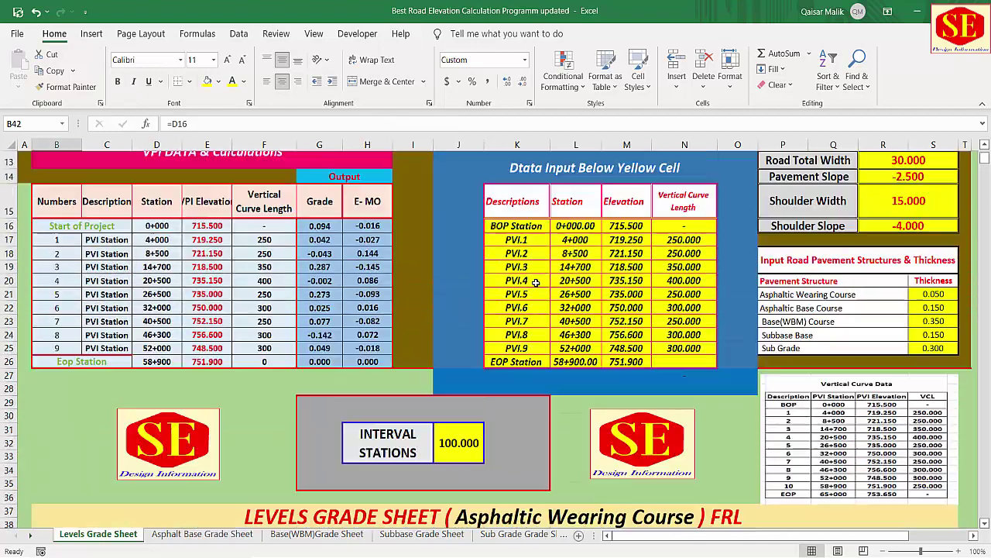
click(575, 226)
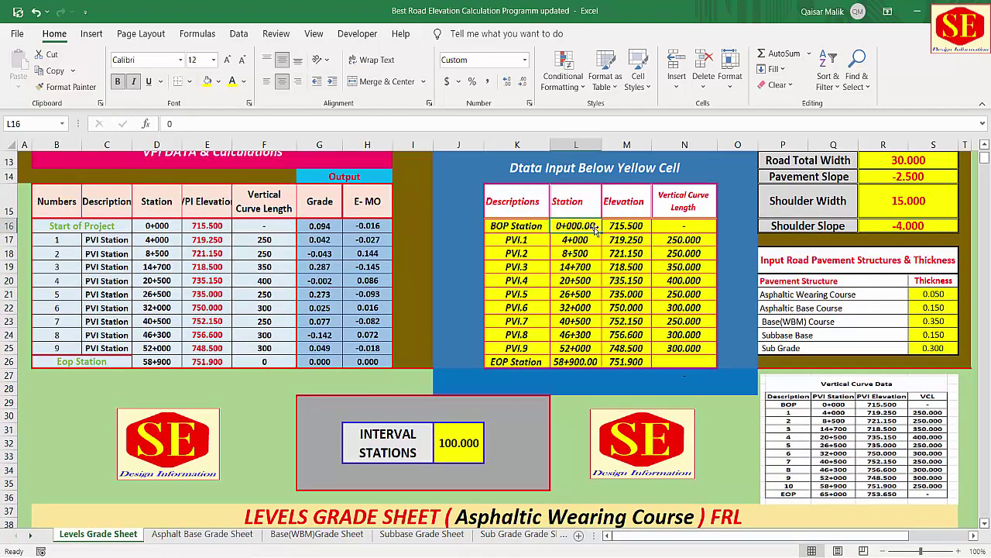
scroll(152, 369, down, 3)
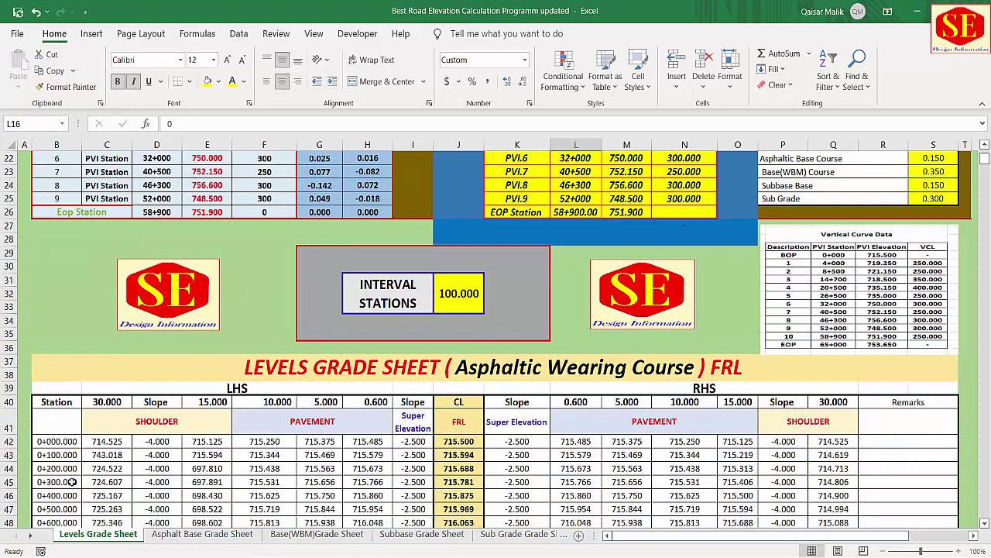
click(459, 299)
scroll(465, 438, down, 3)
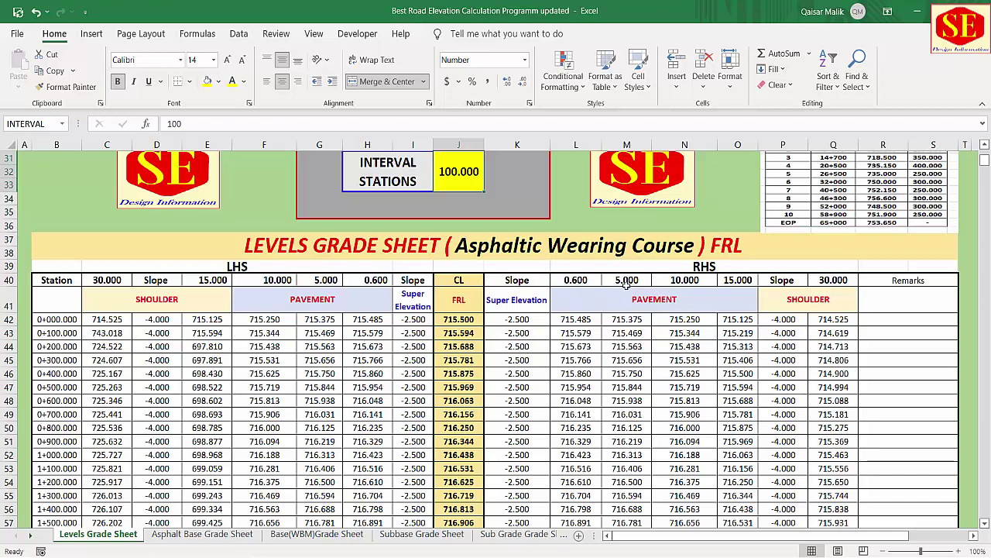
Step: Check the four RHS pavement offset headings in the Asphaltic Wearing Course grade sheet
click(585, 283)
key(Right)
key(Right)
key(Right)
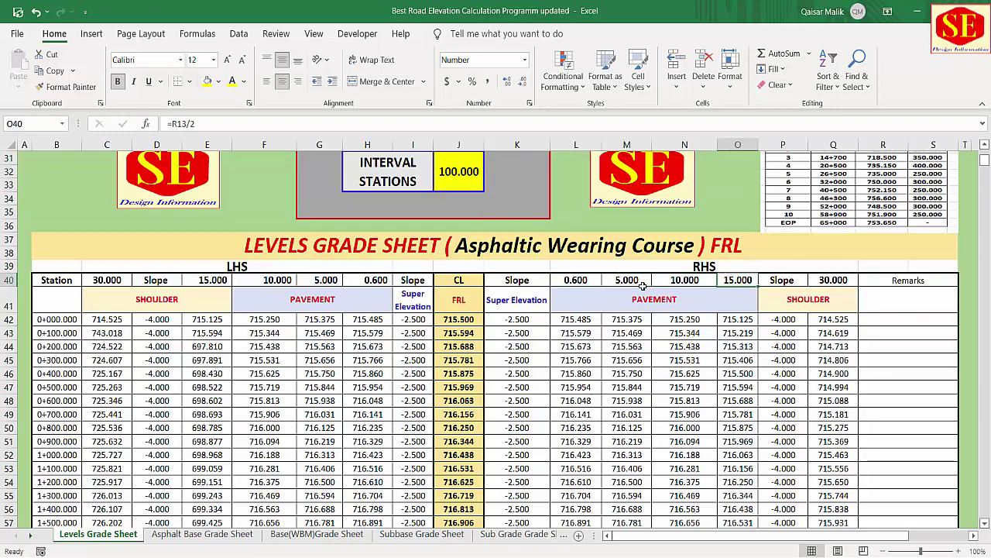
click(581, 282)
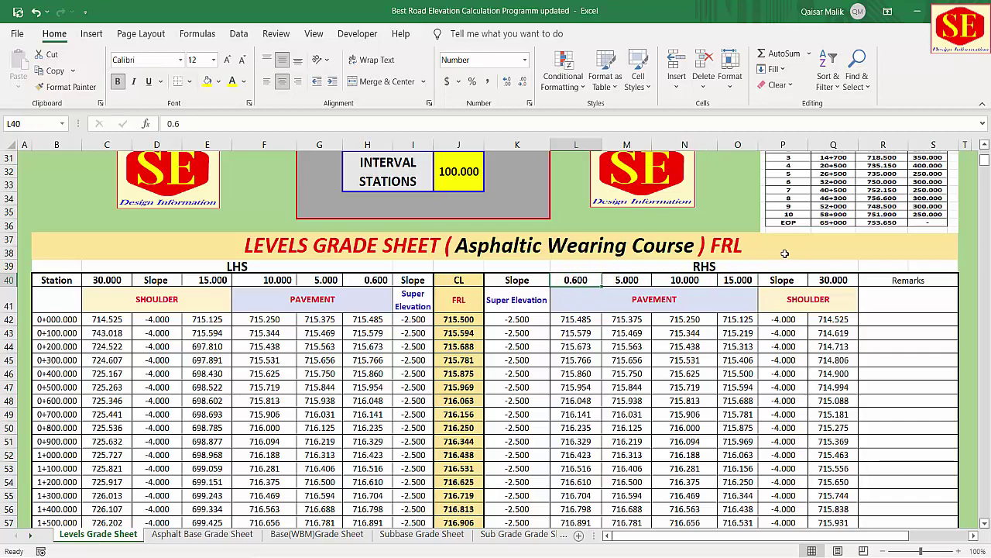
click(608, 279)
click(689, 285)
click(753, 283)
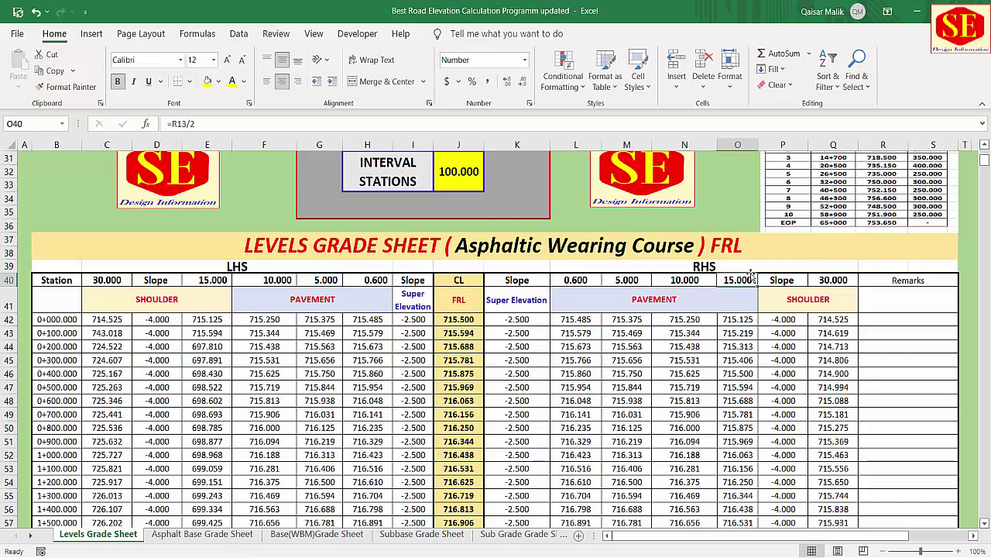
Step: Check the road total width, pavement slope, shoulder width and shoulder slope inputs
scroll(621, 385, up, 6)
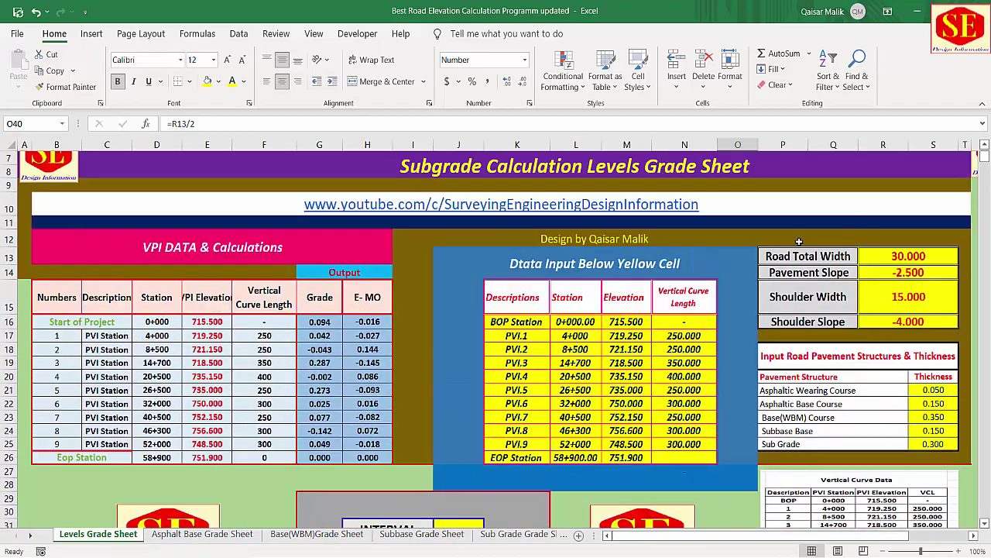
click(794, 256)
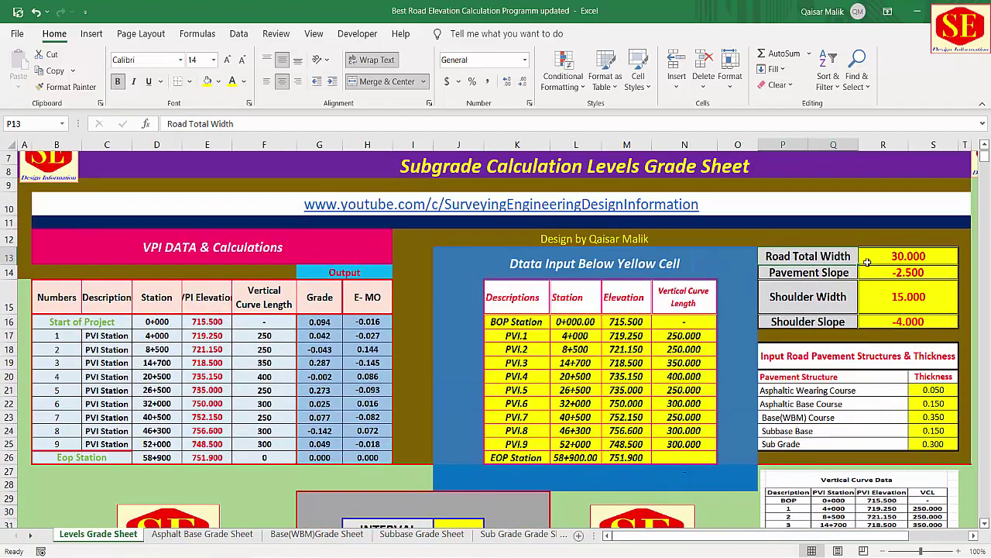
click(891, 261)
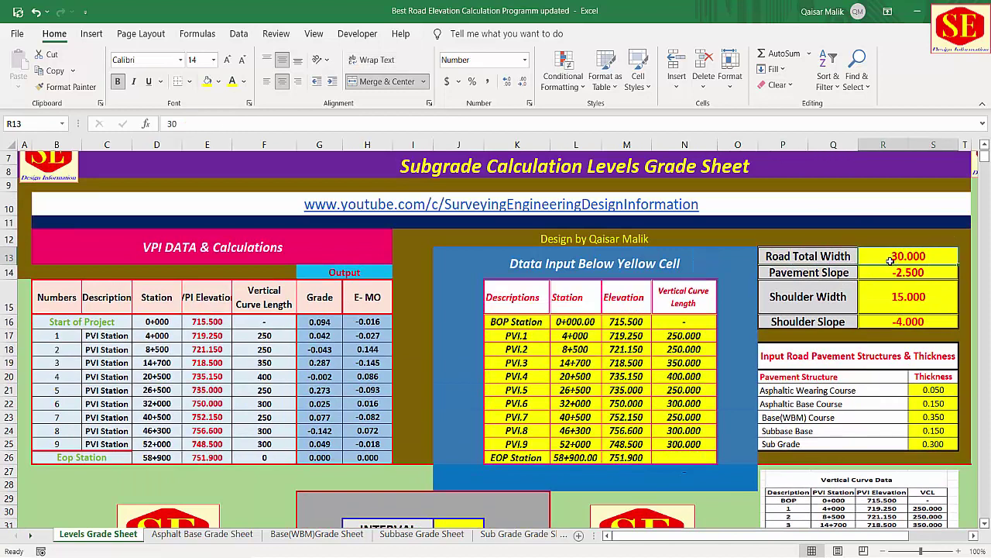
click(817, 275)
click(894, 276)
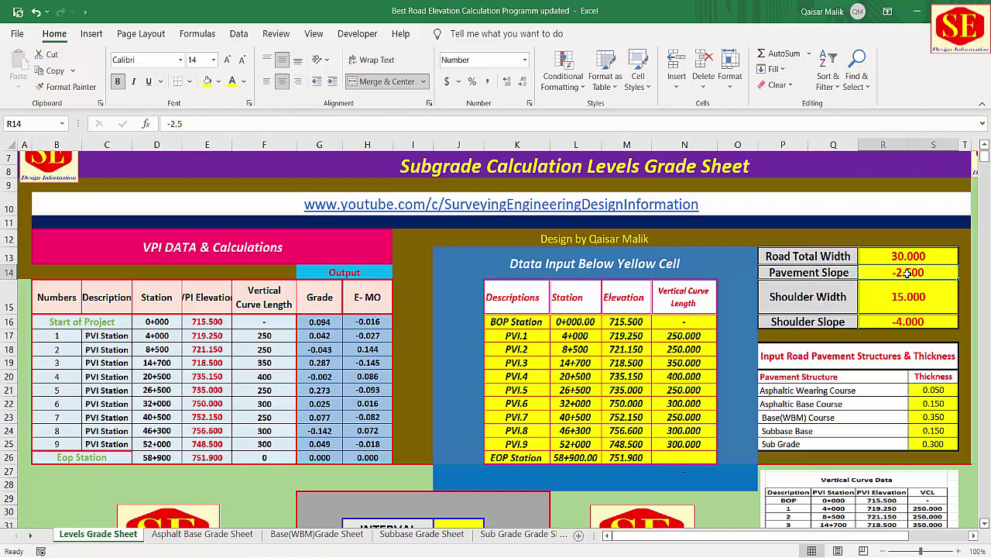
click(807, 298)
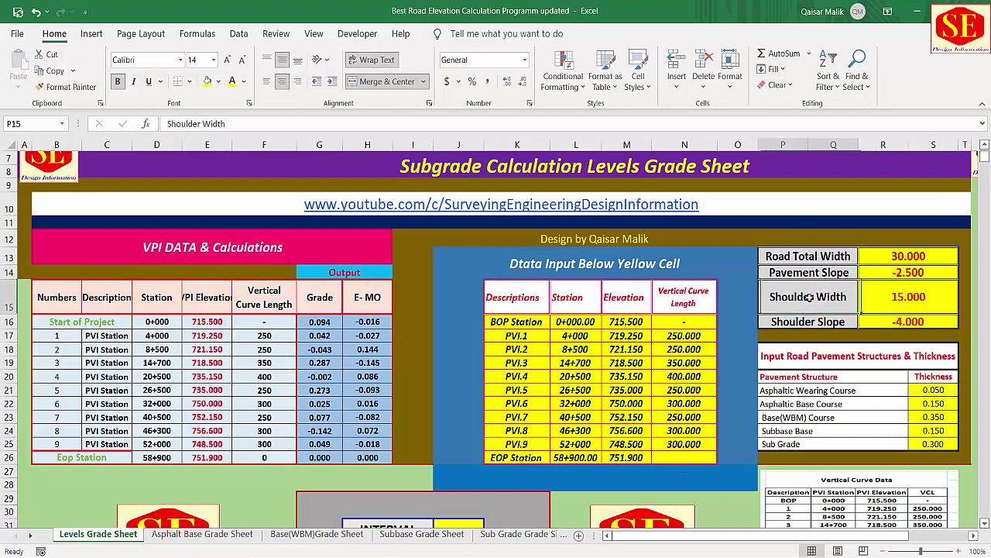
click(919, 295)
click(805, 325)
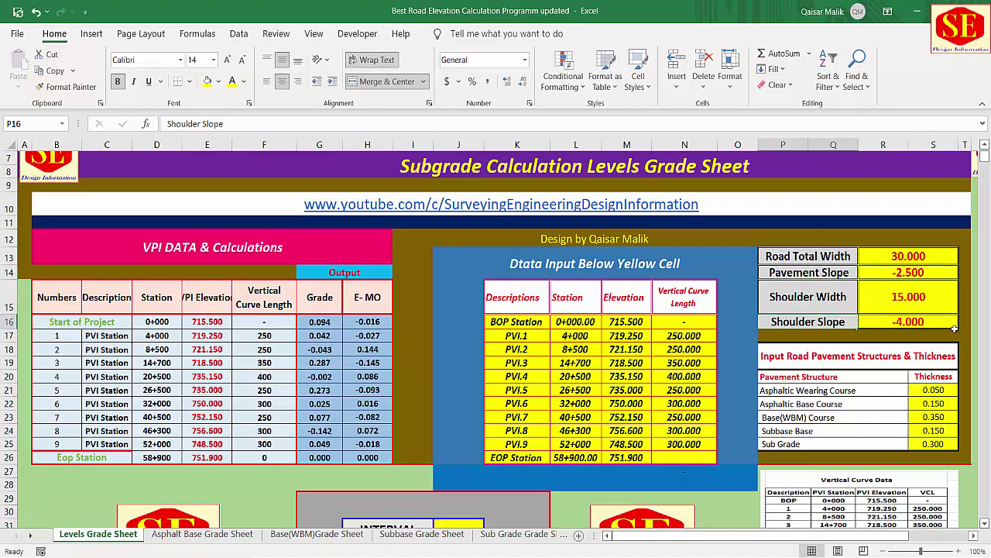
click(914, 321)
Step: Check the layer names in the road pavement structures table, from Asphaltic Wearing Course down to Sub Grade
scroll(890, 299, down, 2)
click(788, 262)
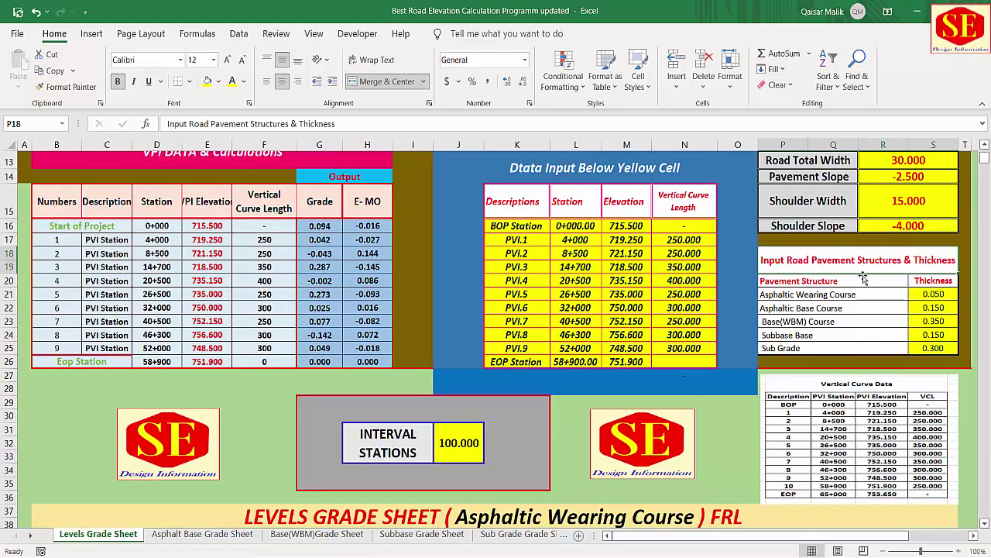
click(784, 297)
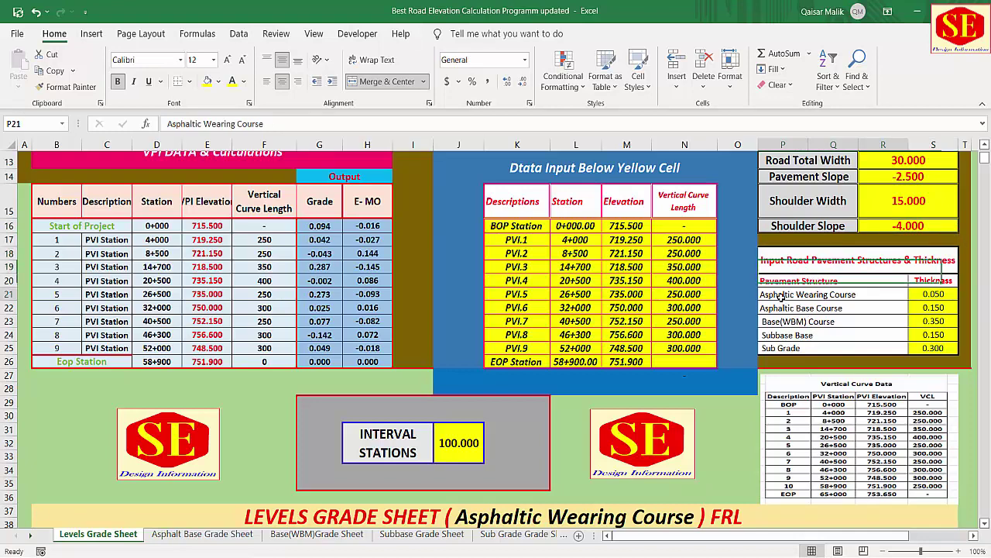
click(789, 309)
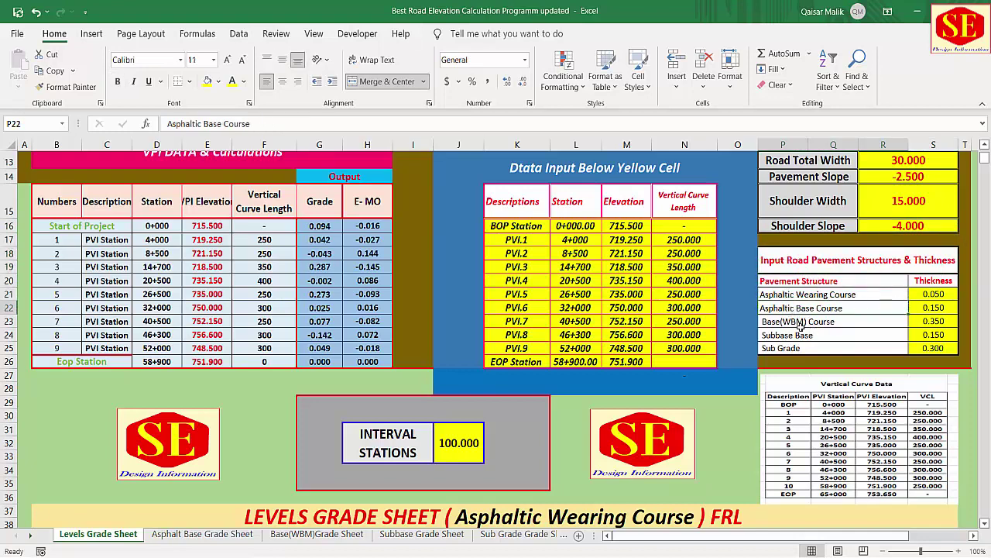
click(798, 326)
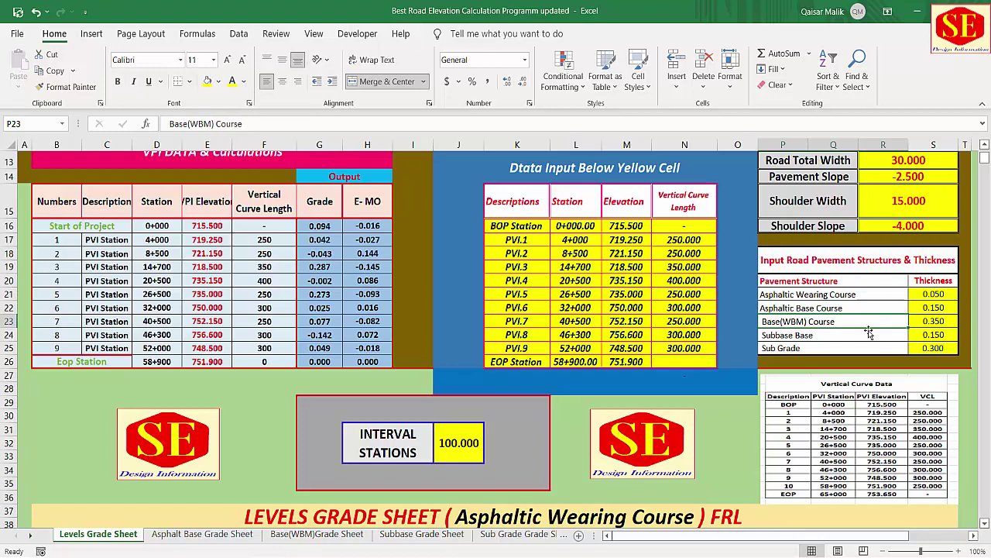
click(784, 336)
click(787, 348)
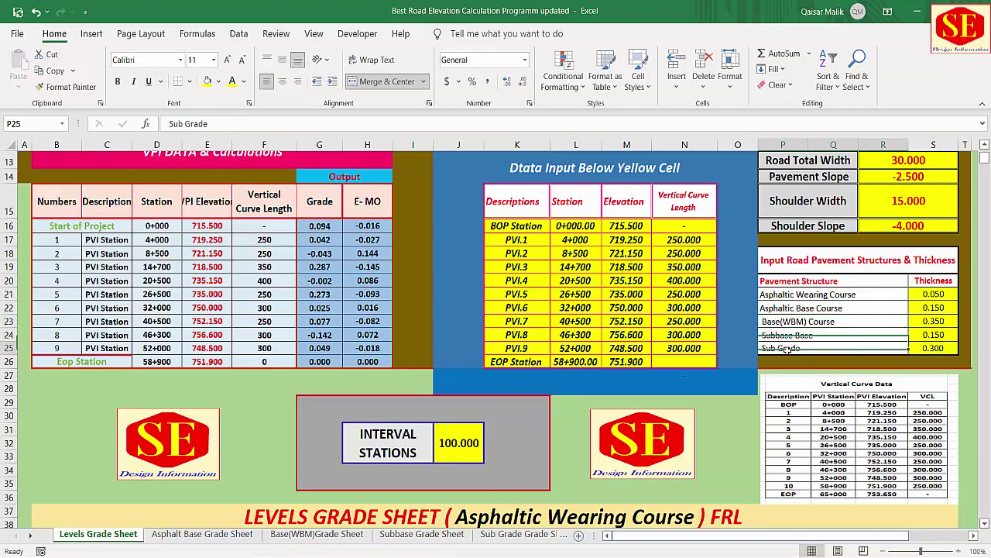
Step: Check the thickness inputs for the Asphaltic Base, Base(WBM), Subbase and Sub Grade layers
click(934, 348)
click(933, 308)
click(933, 321)
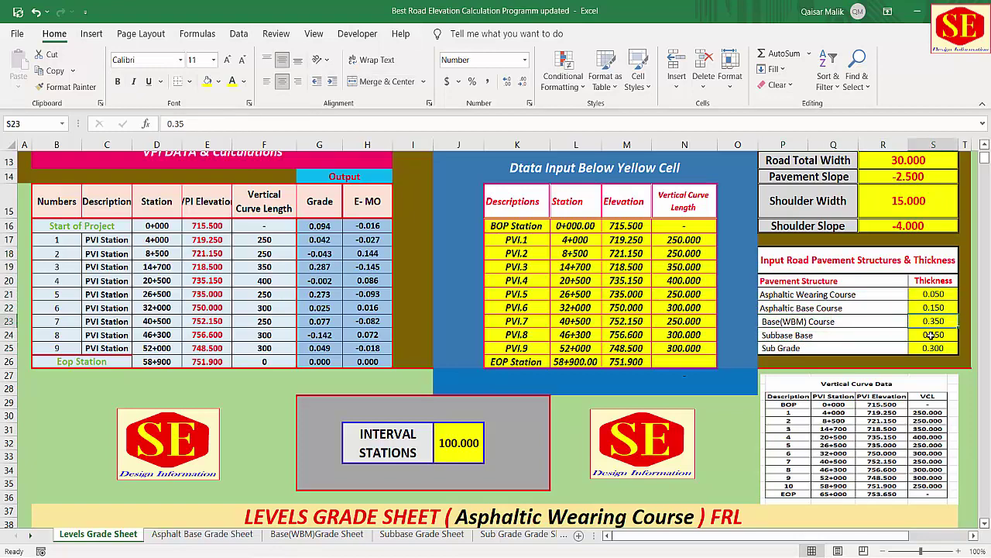
click(933, 335)
click(933, 348)
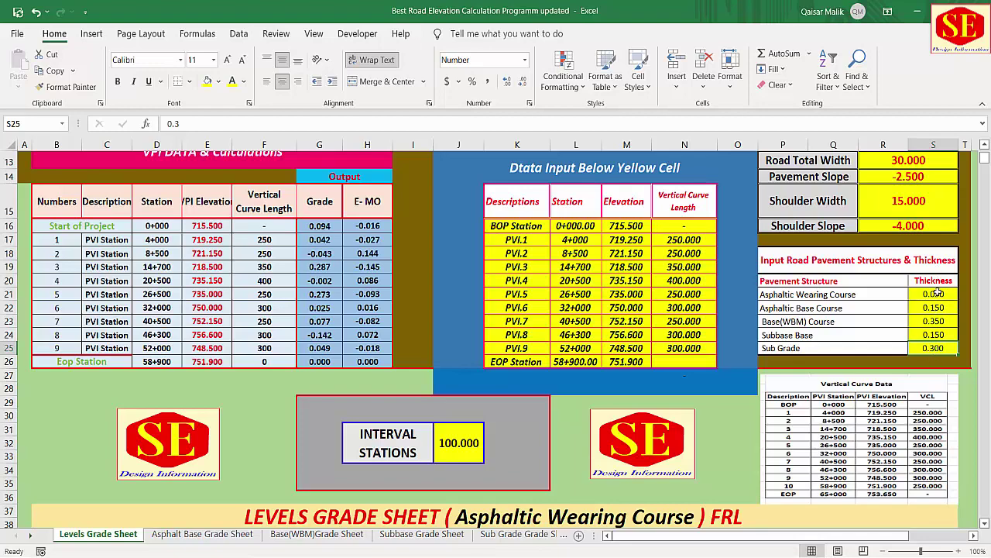
Step: Switch to the browser's Typical Section PDF and examine the widths, slopes and pavement layers of section A4-A4
scroll(933, 305, up, 1)
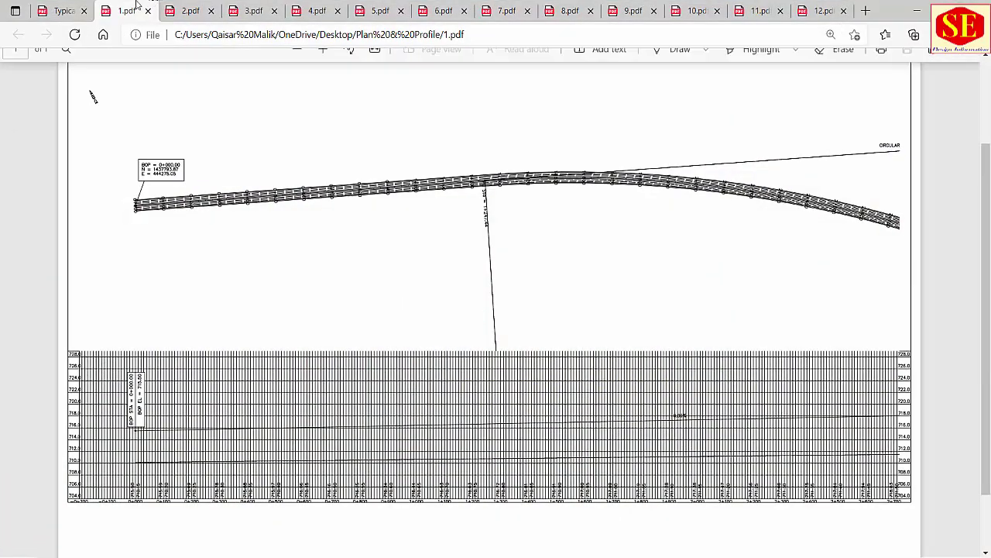
click(61, 11)
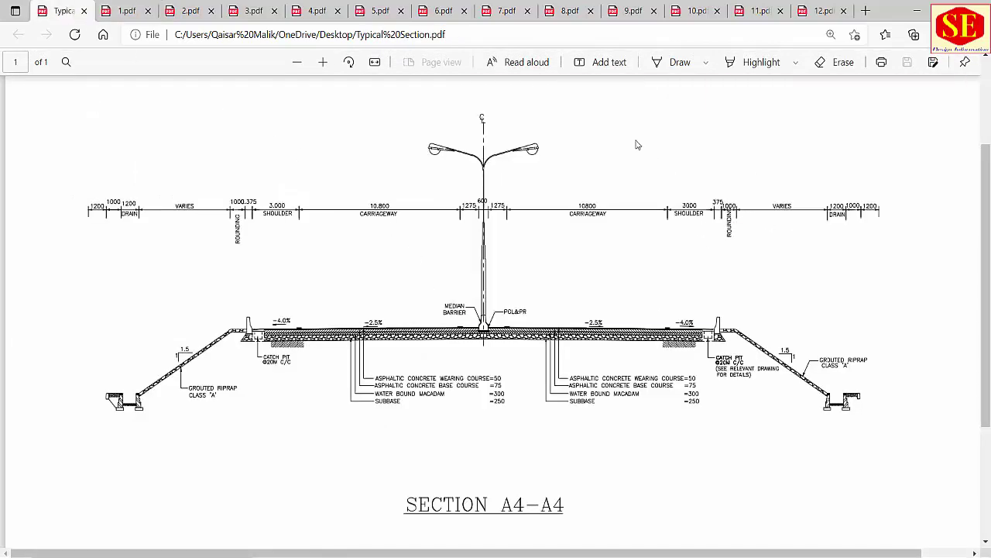
click(837, 62)
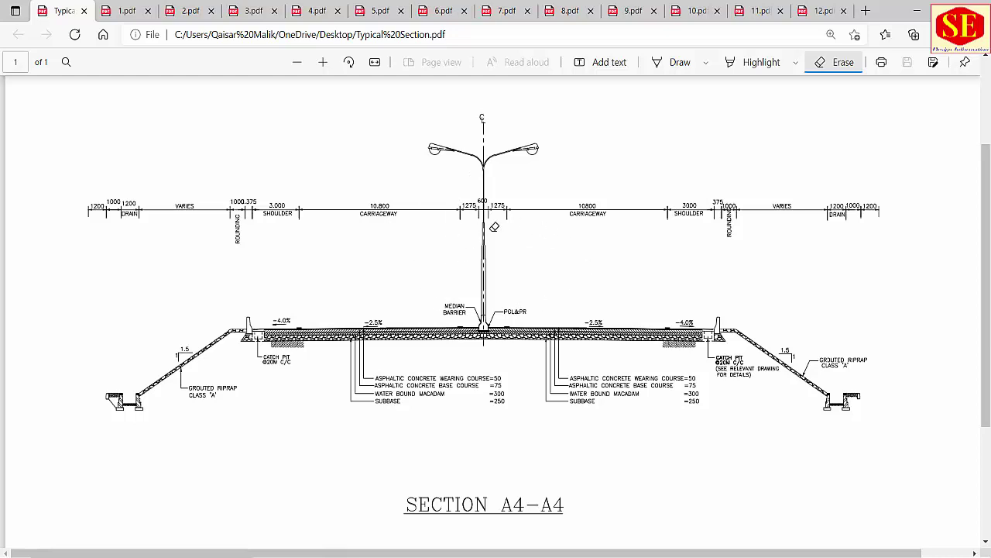
Step: Open Calculator and add the 1.275 strip and the 10.8 carriageway width of one side of the road
key(XF86Calculator)
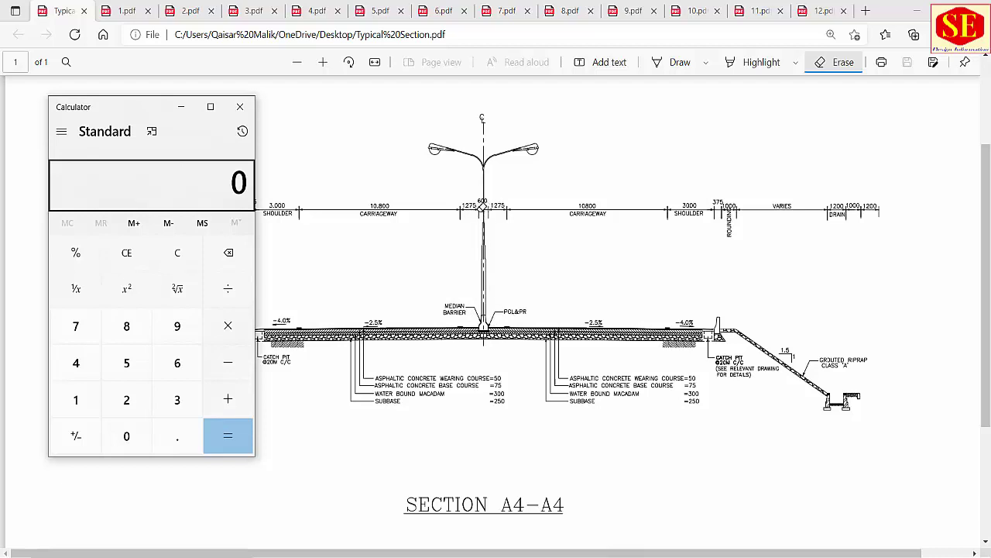
click(79, 400)
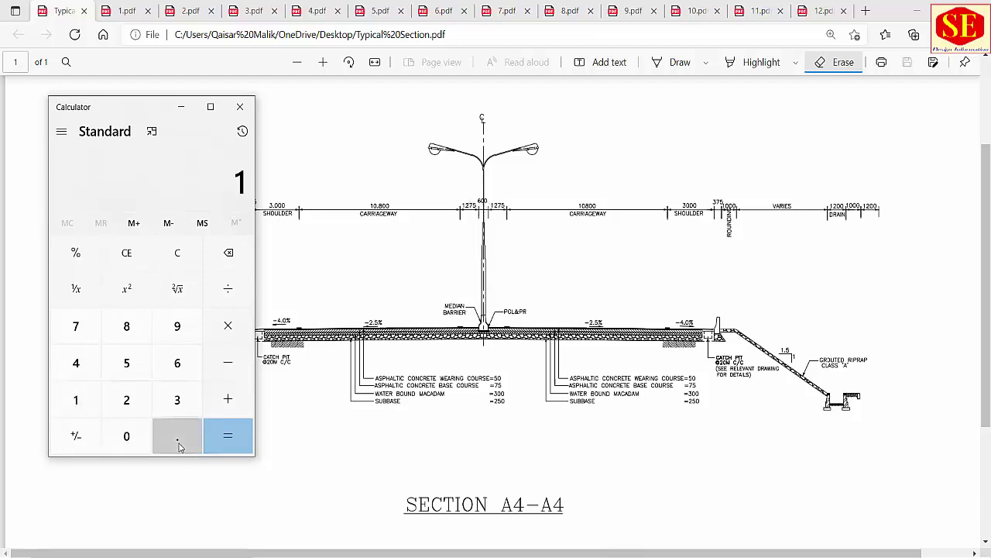
click(176, 435)
click(128, 399)
click(76, 326)
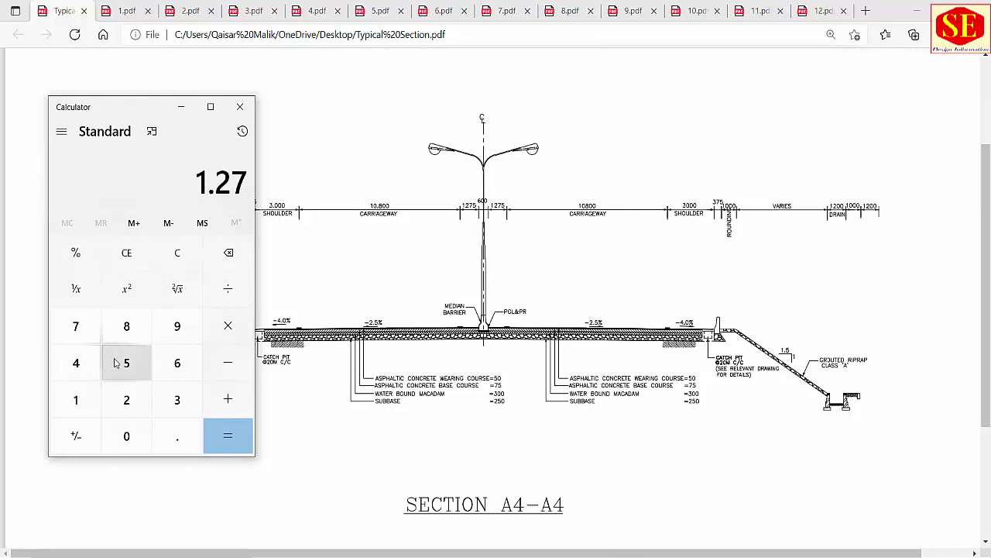
click(124, 363)
click(228, 398)
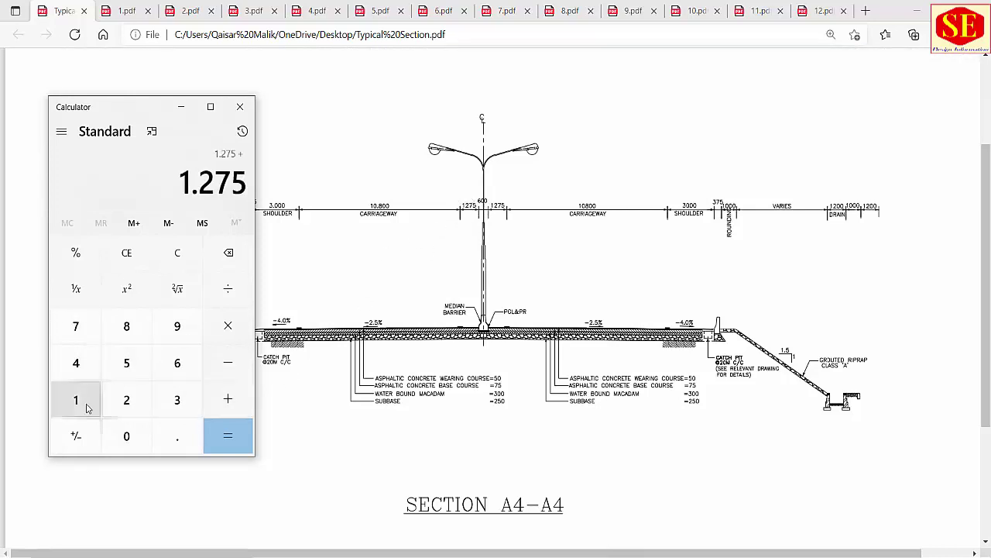
click(76, 400)
click(127, 437)
click(183, 445)
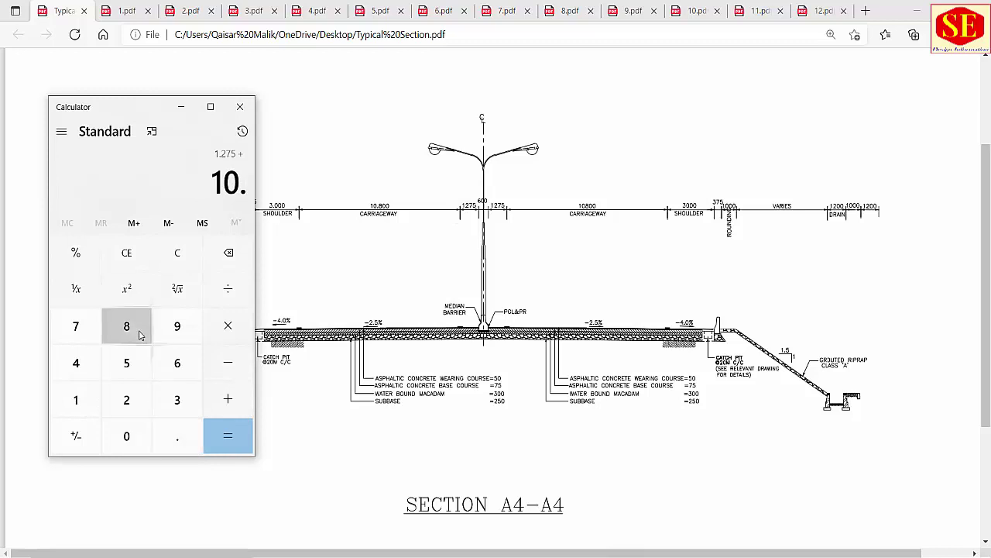
click(124, 327)
click(218, 440)
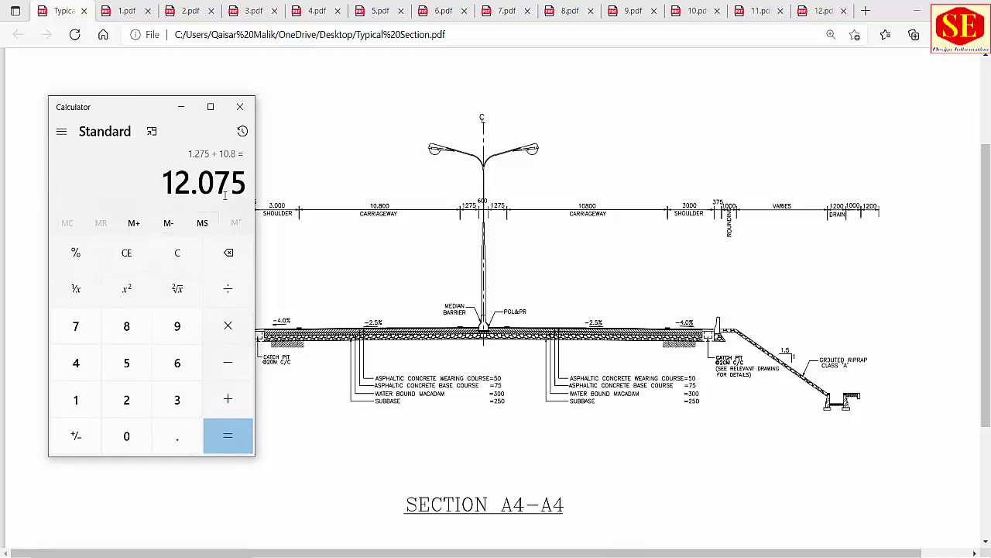
Step: Multiply the one-side width by 2 for both sides of the road and select the result
click(227, 327)
click(118, 400)
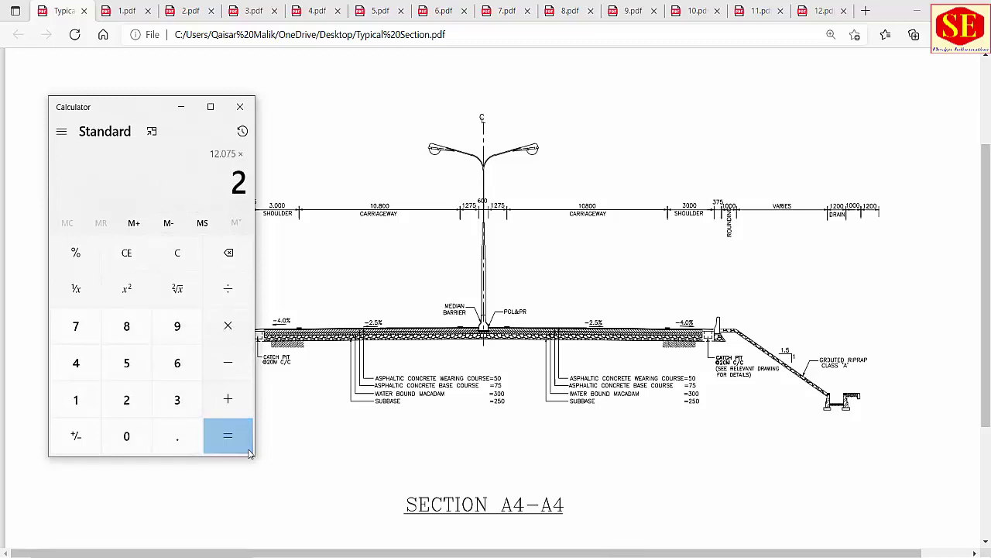
click(250, 453)
drag(180, 180, 253, 179)
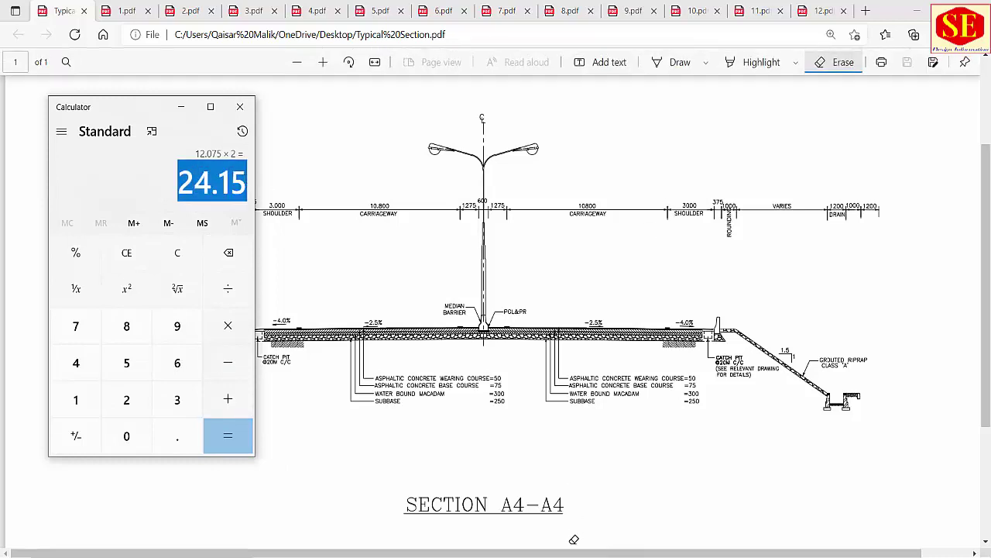
Step: Switch to the Excel workbook and set the Road Total Width to 24.15, rechecking the value against the Calculator result
key(alt+Tab)
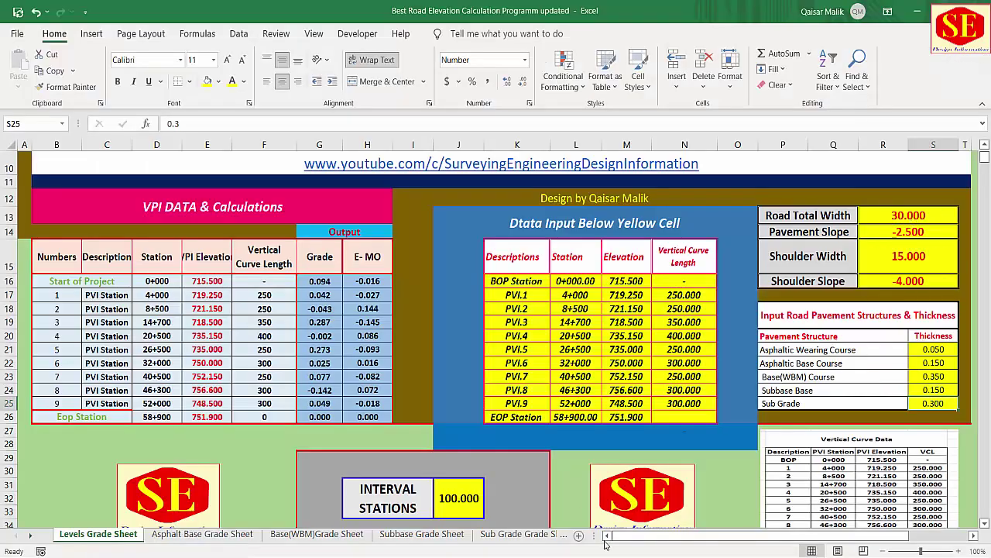
key(alt+Tab)
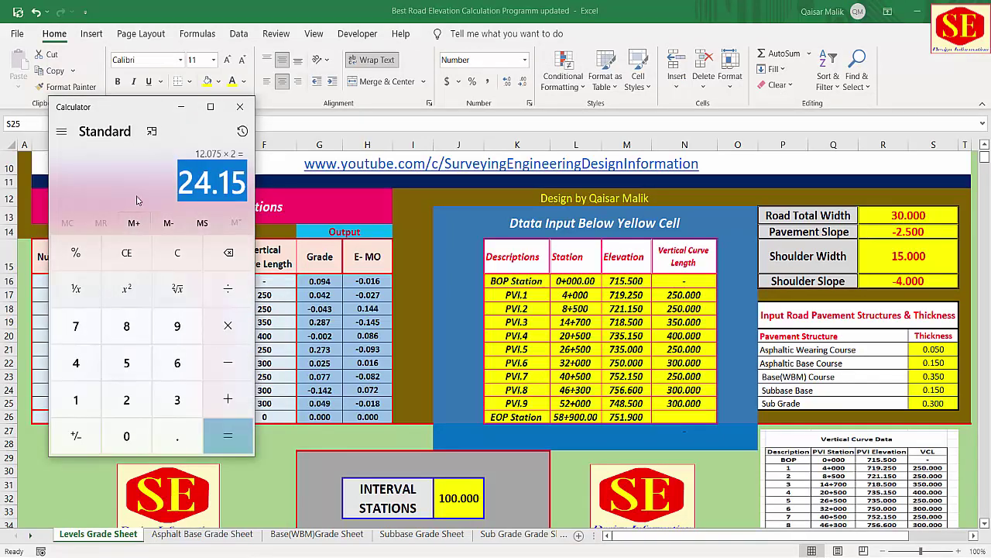
click(906, 216)
click(906, 217)
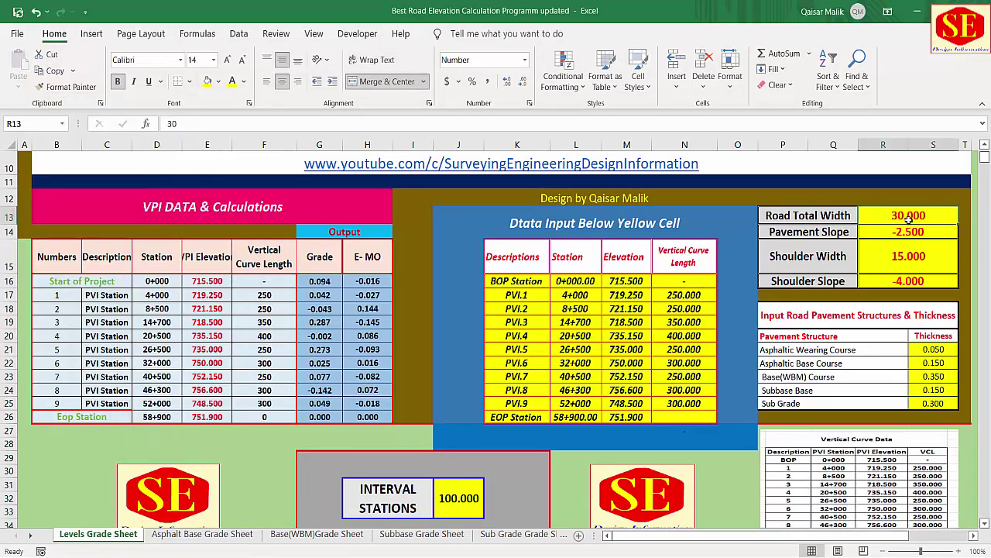
text(24.15)
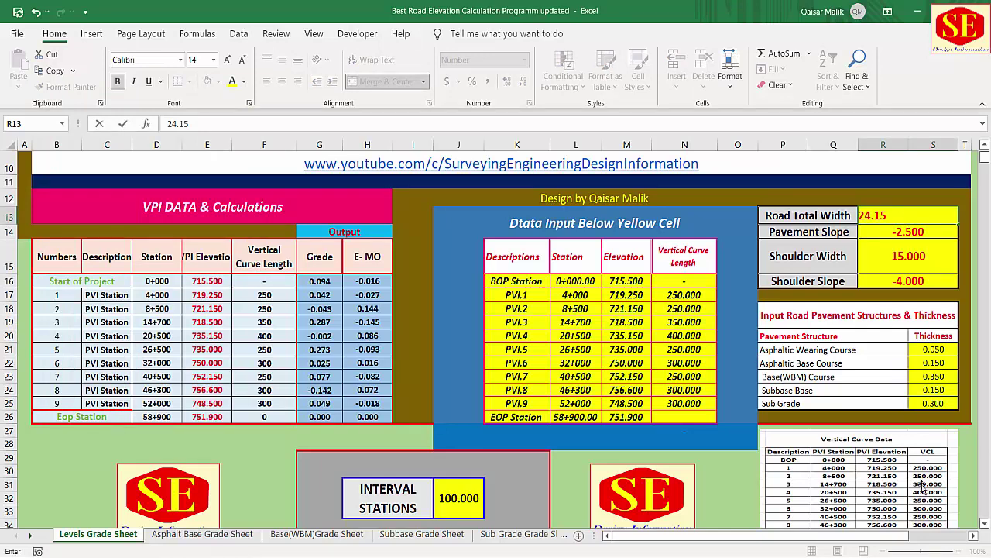
key(alt+Tab)
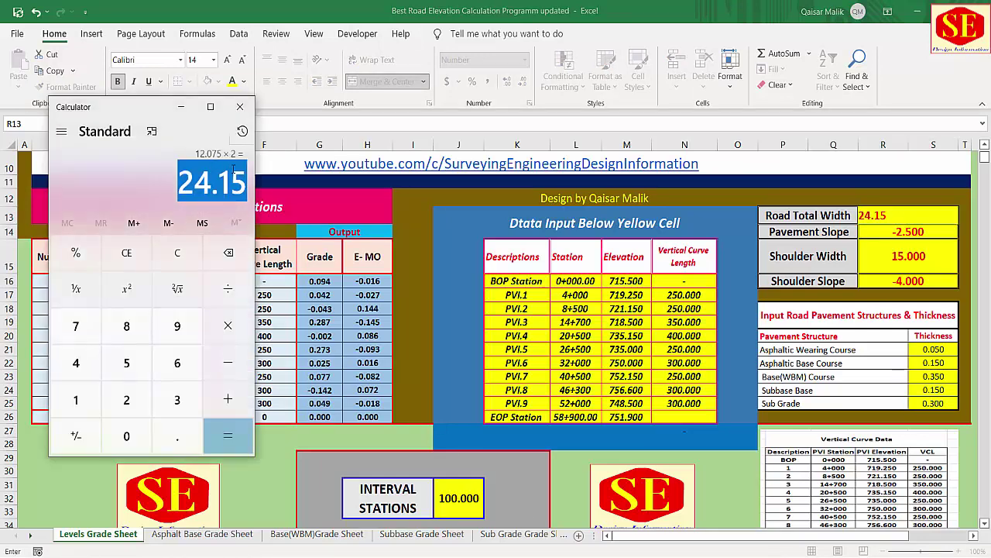
key(Return)
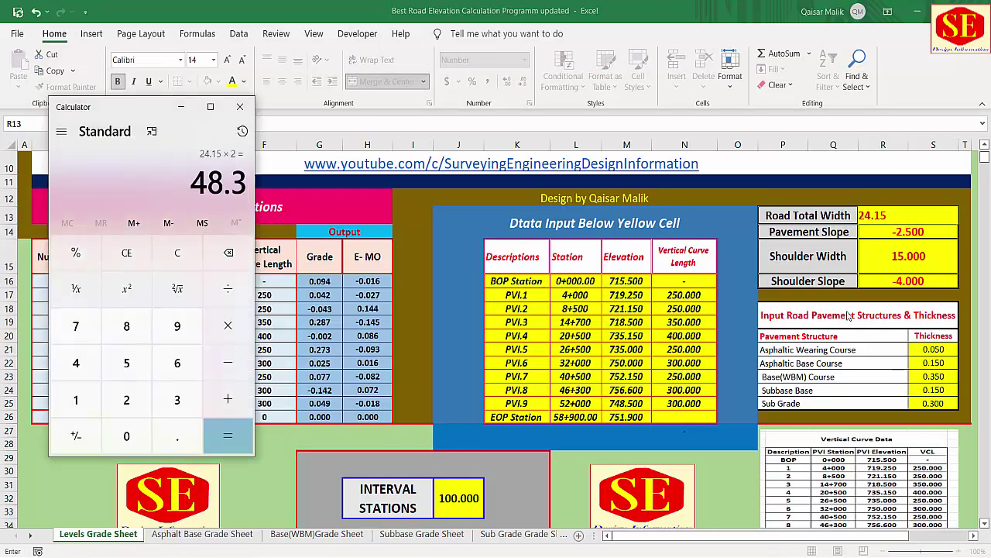
click(883, 216)
key(Return)
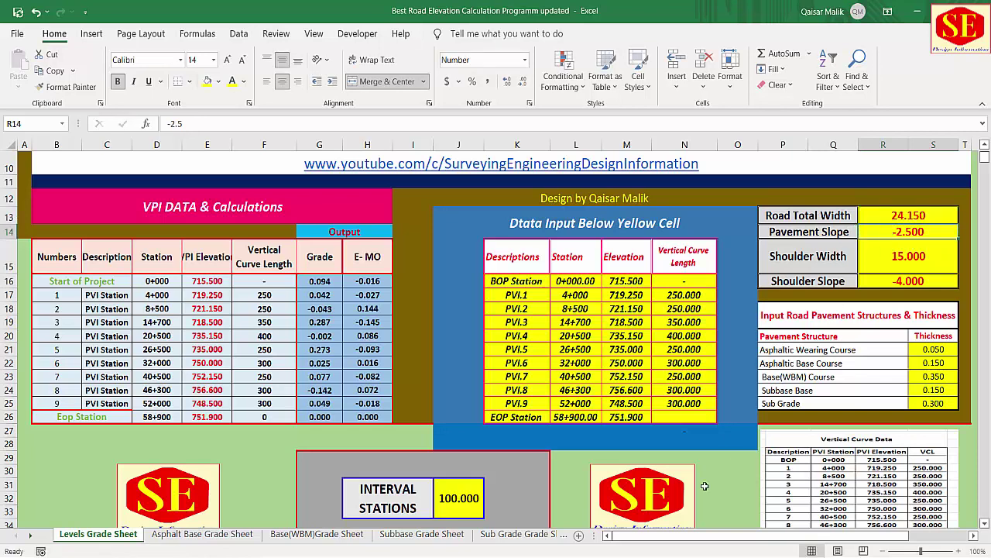
Step: Check the shoulder in the browser's Typical Section PDF, and set the Excel workbook's Shoulder Width to 3 and Shoulder Slope to -4
key(alt+Tab)
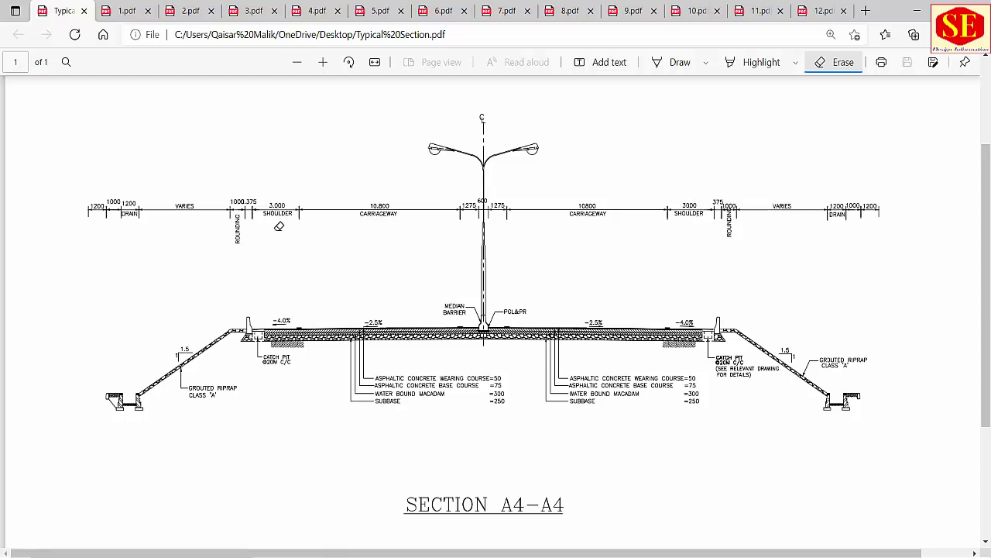
key(alt+Tab)
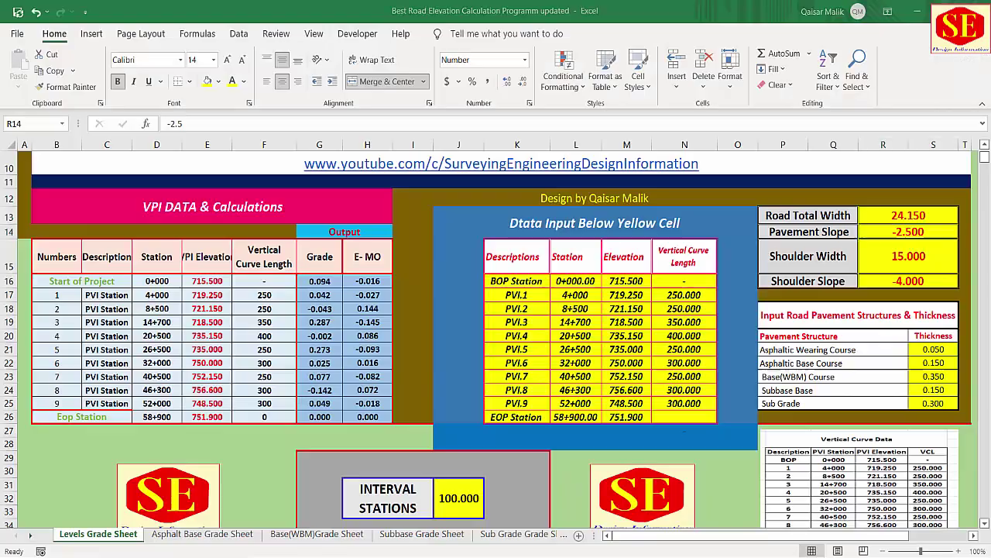
click(900, 256)
text(3)
key(Return)
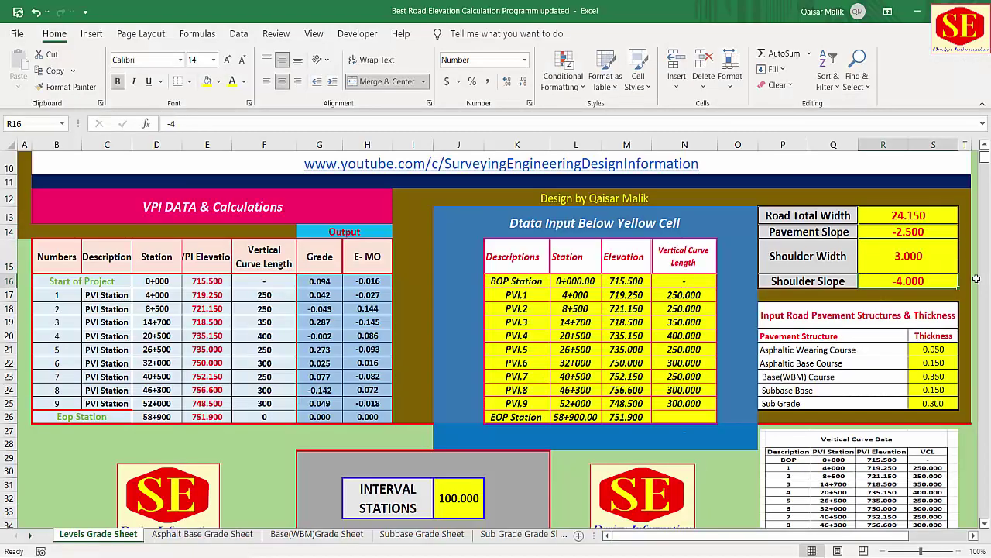
text(-4)
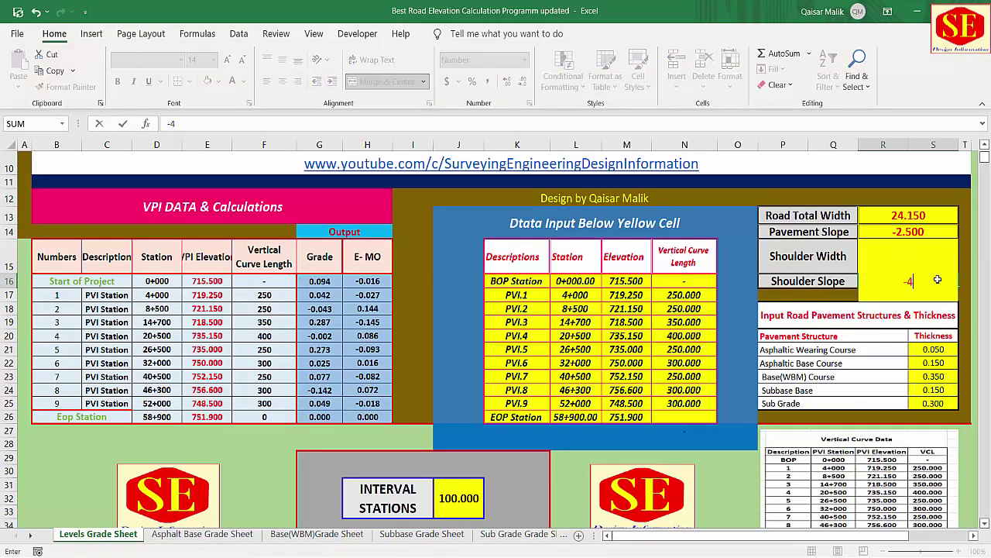
key(Return)
Step: Review the road and shoulder width inputs and the wearing, asphaltic base and WBM layer entries in the pavement structure table
click(884, 252)
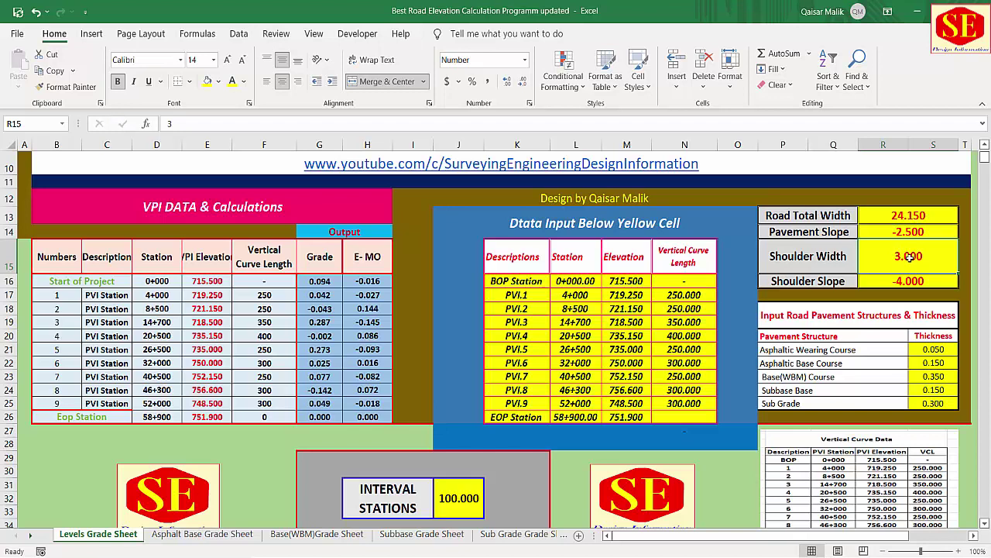
click(909, 217)
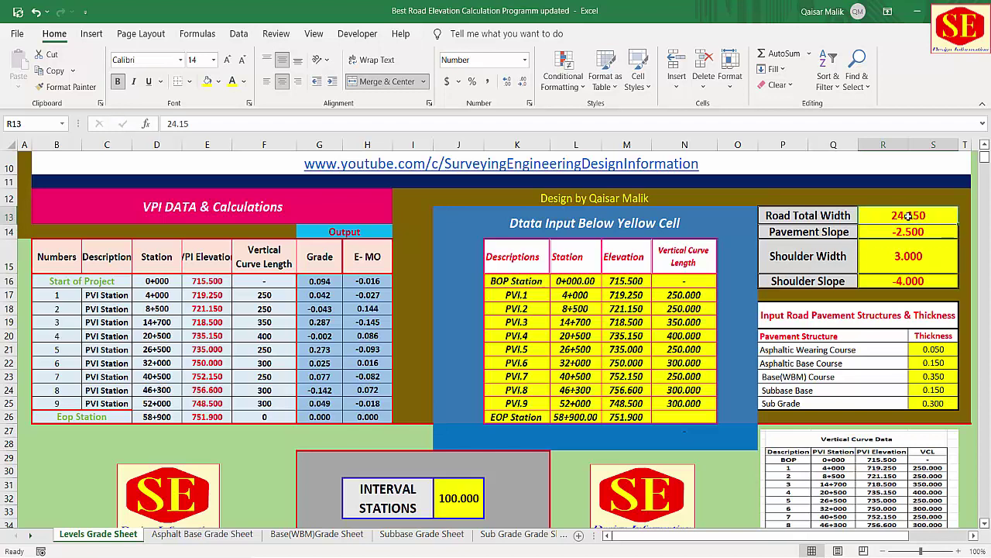
click(918, 257)
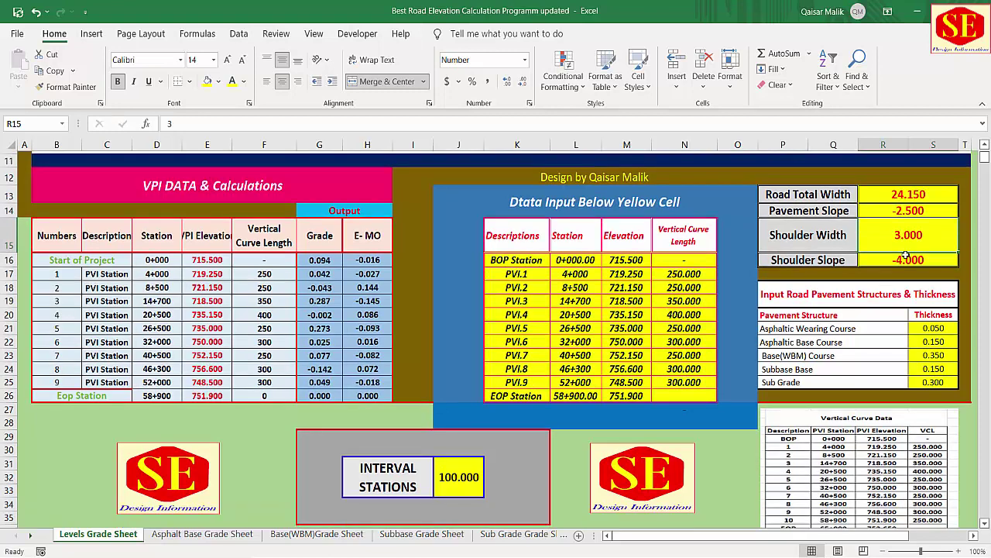
scroll(908, 249, down, 2)
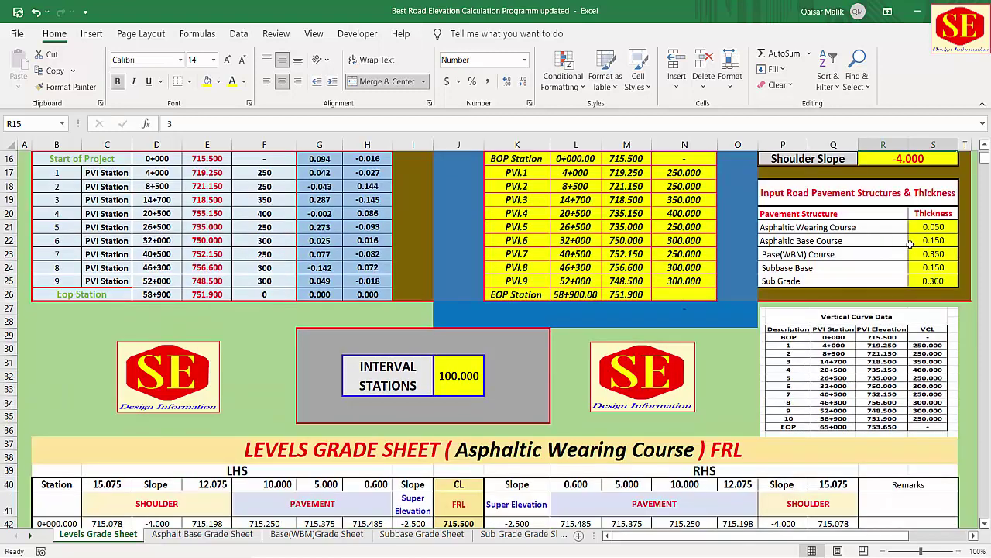
click(805, 227)
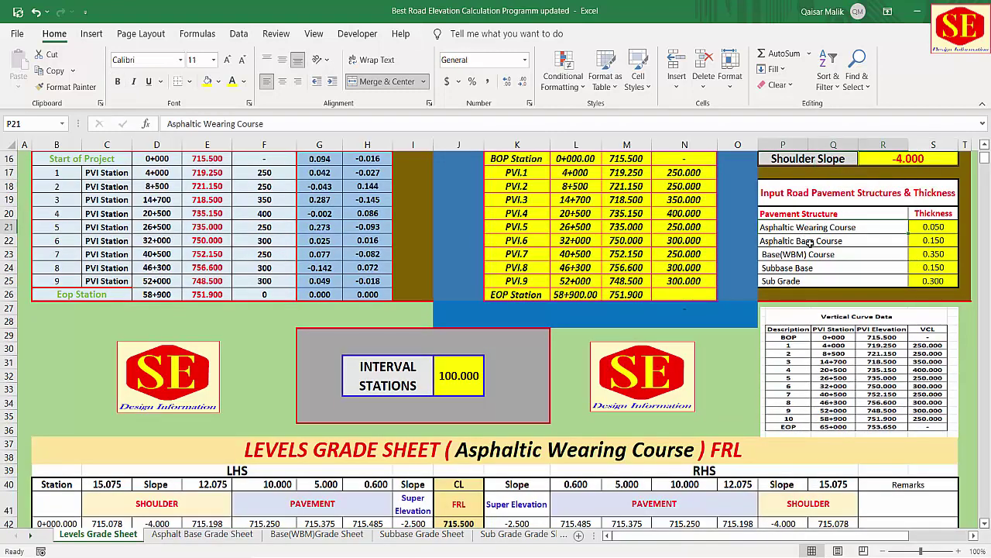
click(809, 241)
click(833, 254)
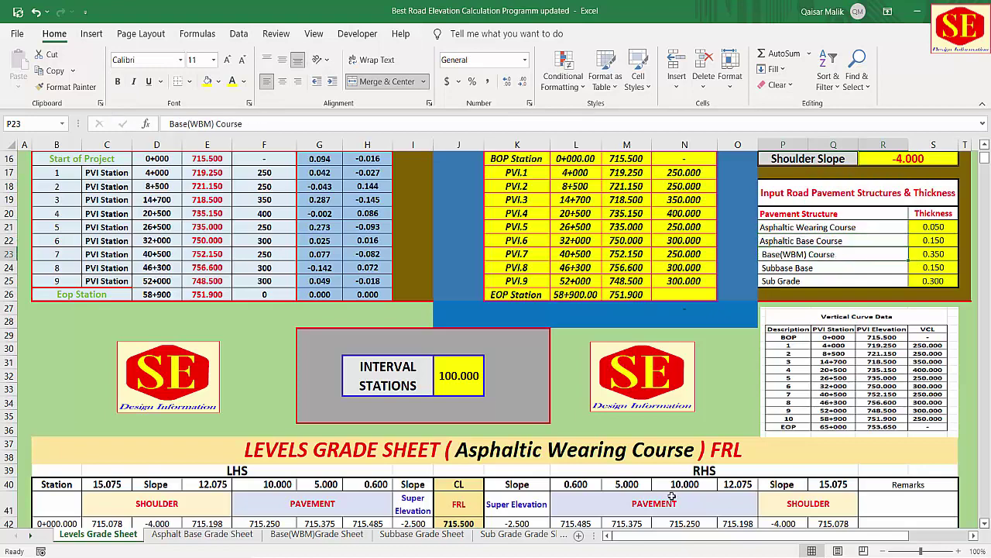
key(alt+Tab)
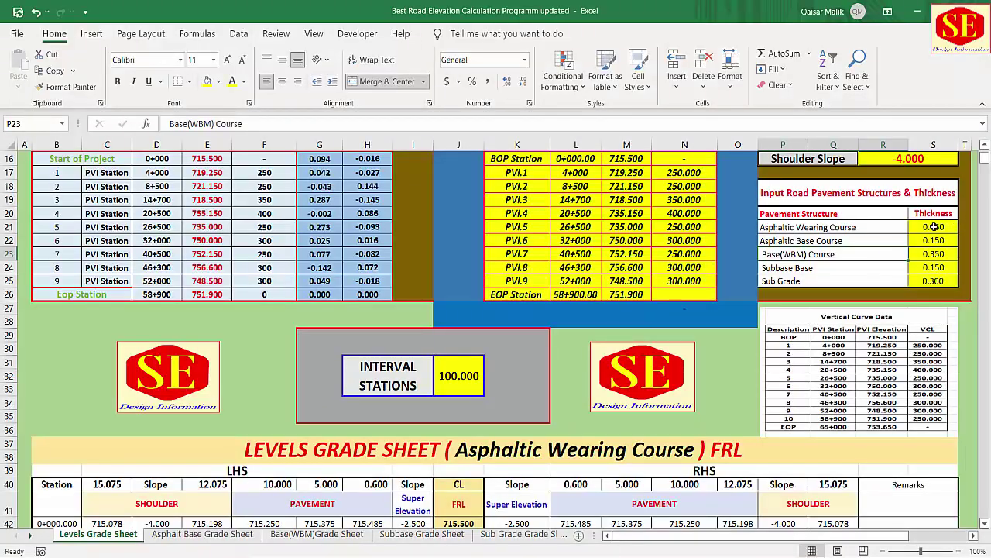
Step: Enter thicknesses of 0.05 for the Asphaltic Wearing Course and 0.150 for the Asphaltic Base Course
drag(931, 226, 936, 281)
click(934, 226)
text(0.)
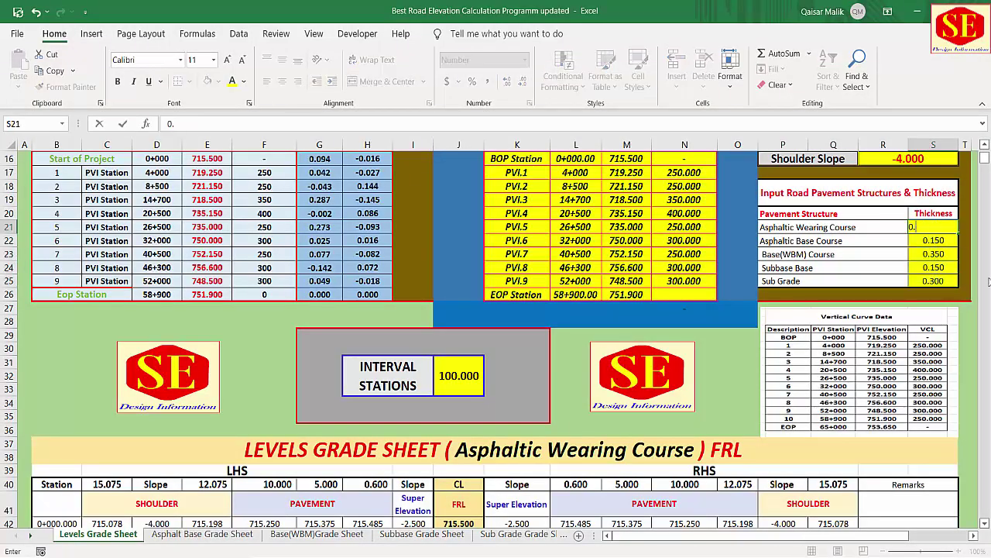
text(05)
key(Return)
text(.1)
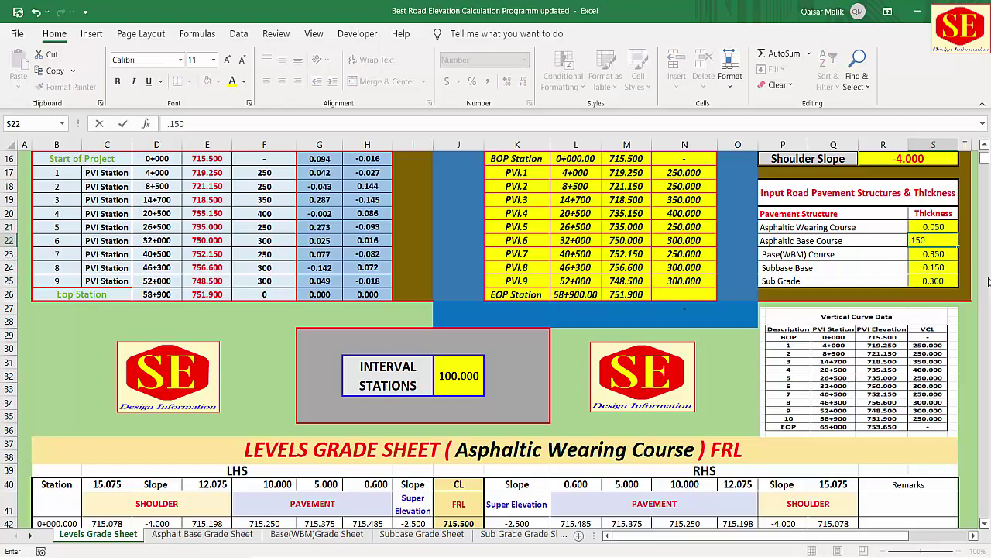
key(Return)
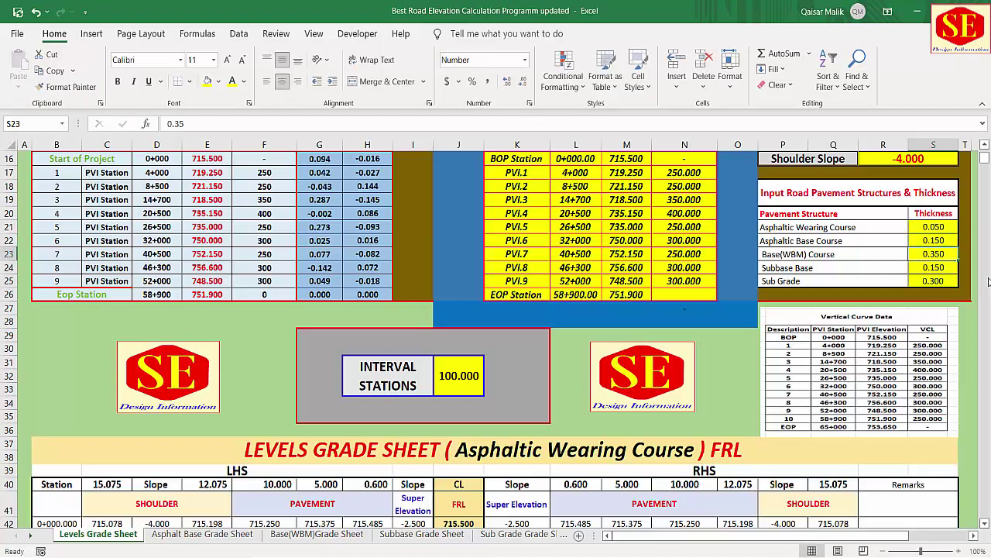
Step: Enter thicknesses of 0.350 for the Base(WBM) Course, 0.30 for the Subbase Base and 0.3 for the Sub Grade
text(.350)
key(Return)
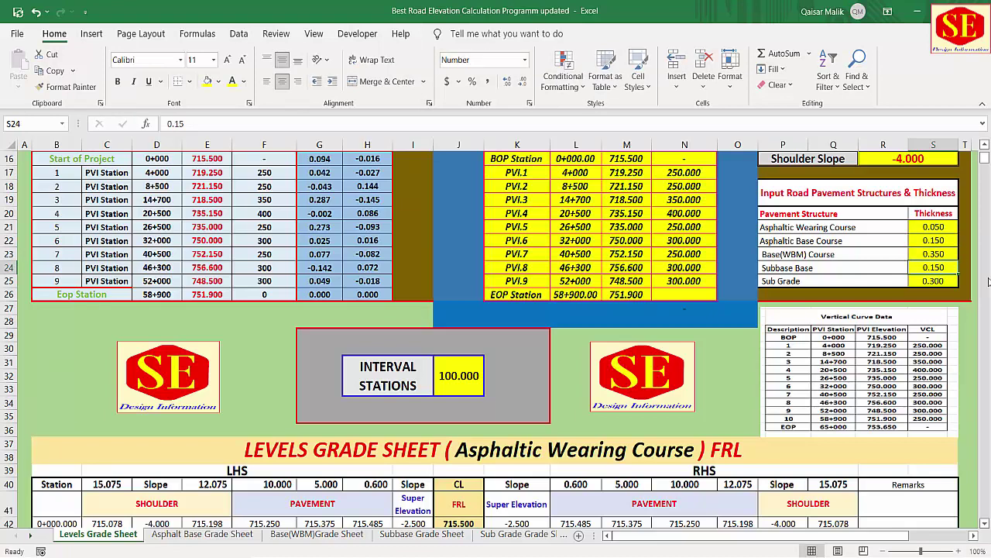
text(.3)
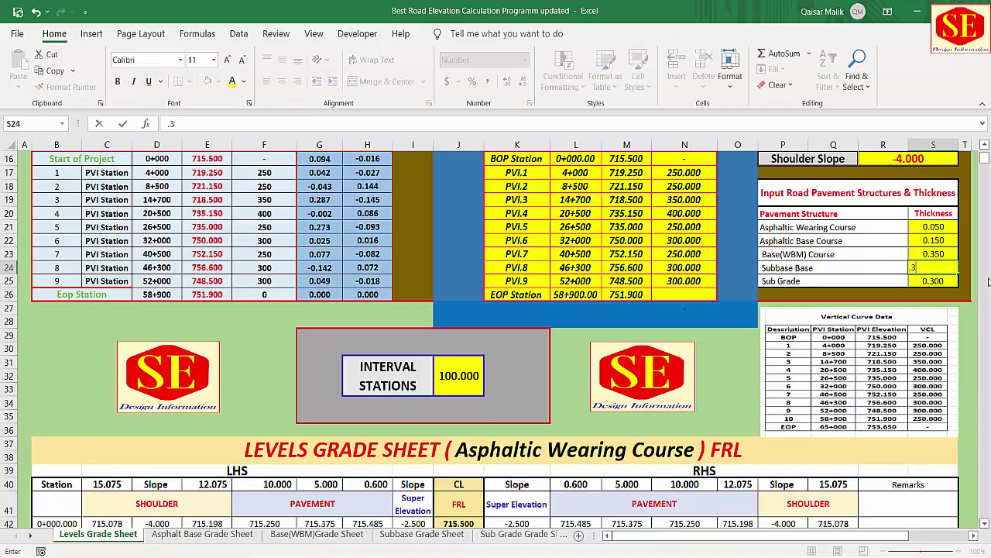
text(0)
key(Return)
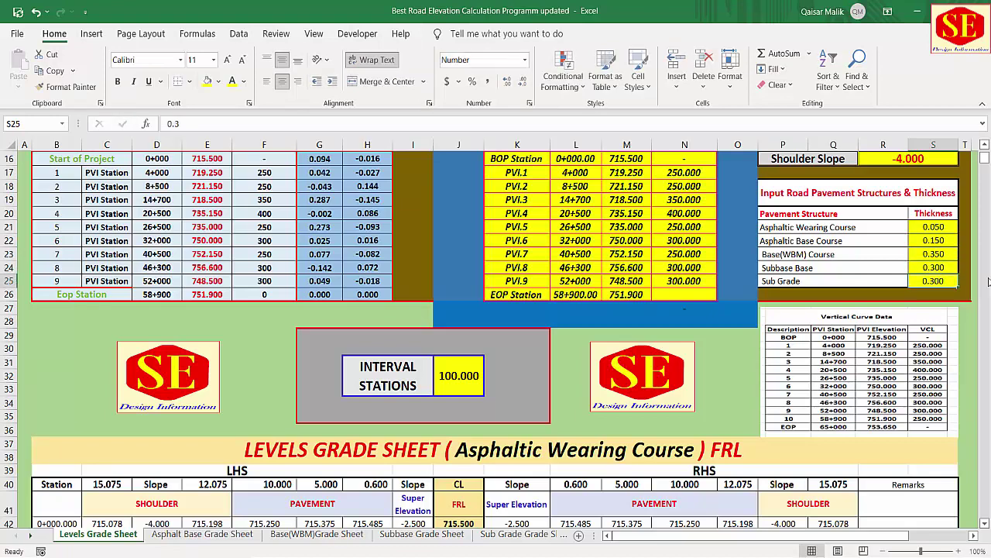
text(.3)
key(Return)
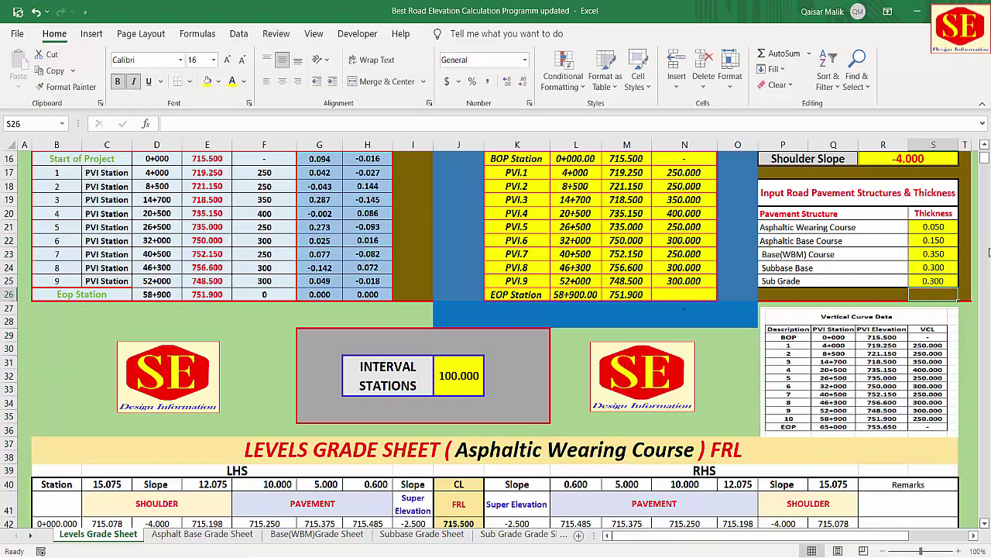
Step: Review the pavement thicknesses, the width and slope inputs, and the Asphaltic Wearing Course levels table below them
drag(935, 226, 933, 280)
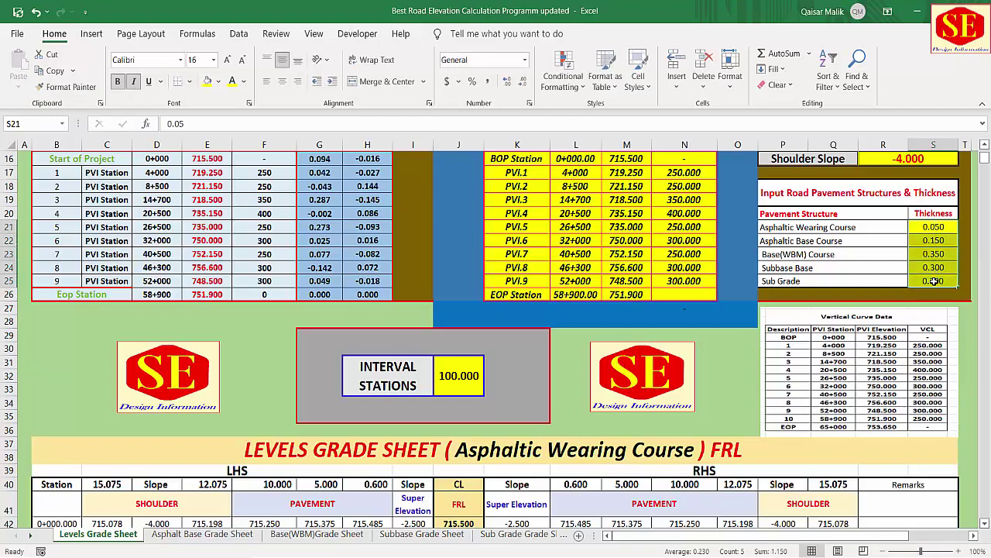
click(898, 254)
scroll(914, 232, up, 3)
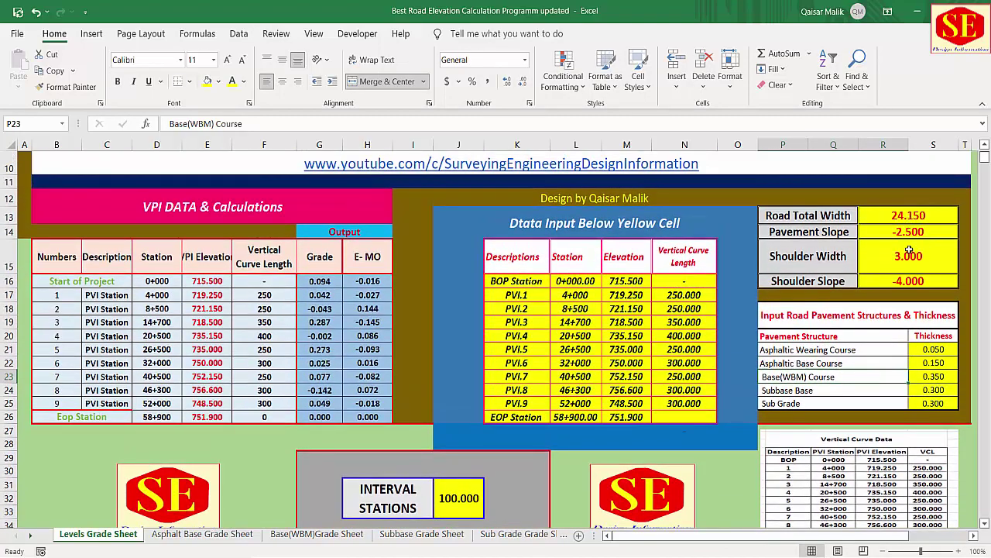
scroll(910, 350, down, 5)
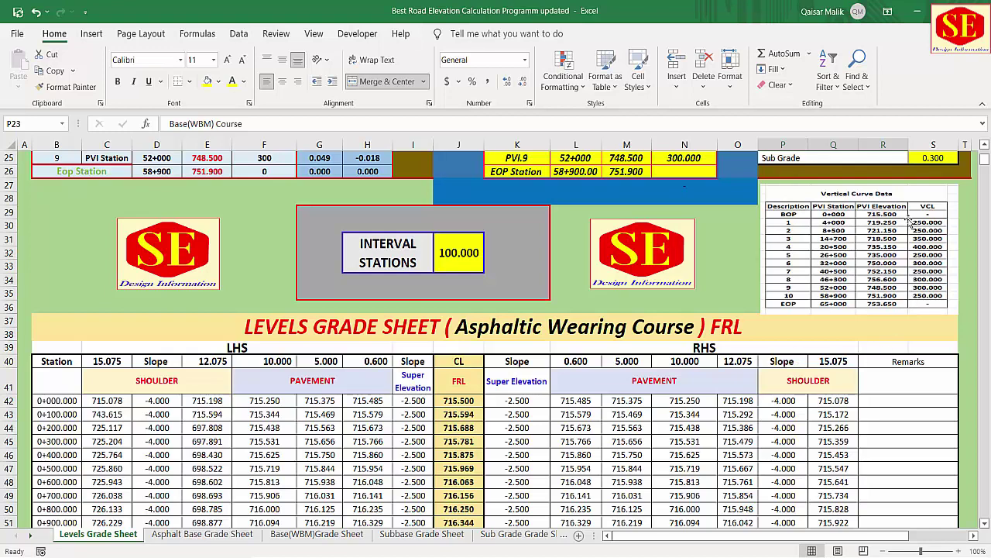
scroll(909, 222, up, 3)
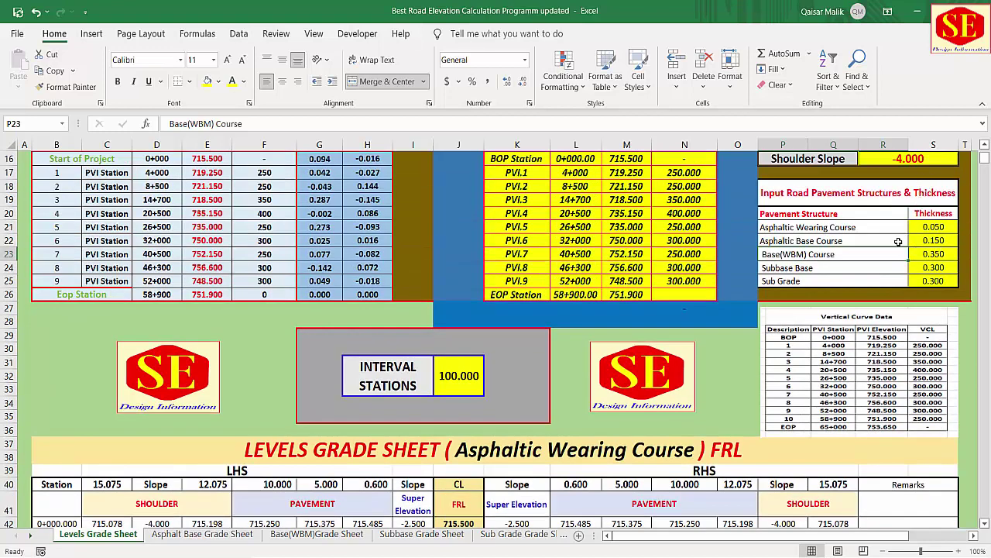
key(Up)
key(Up)
click(802, 240)
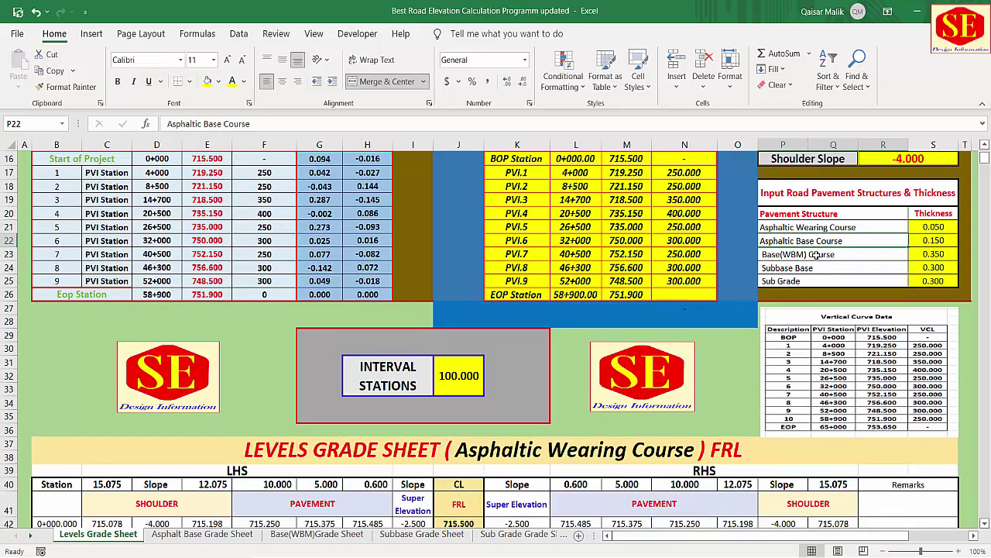
click(812, 255)
Step: Examine the centreline levels on the Asphalt Base, Base(WBM), Subbase and Sub Grade grade sheets
click(201, 536)
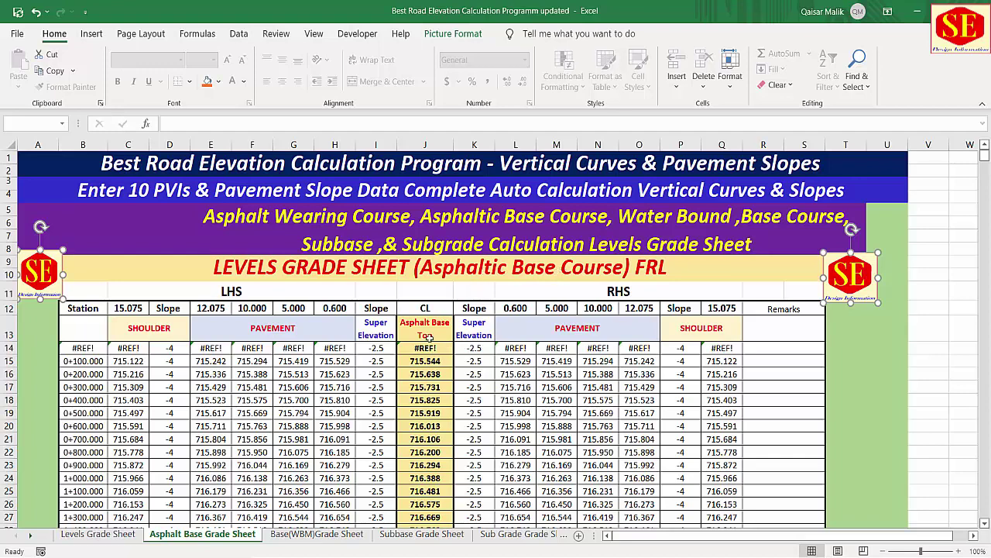
click(425, 364)
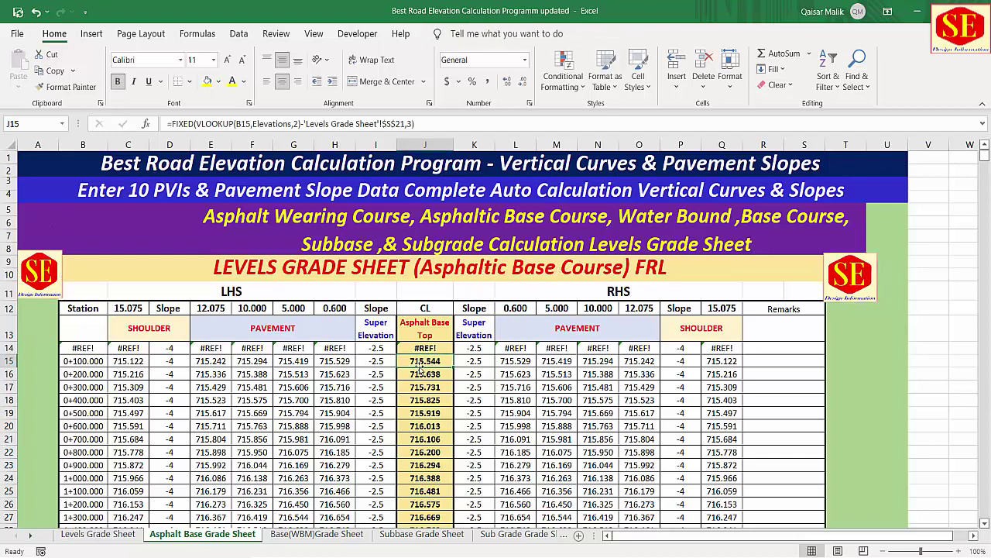
click(326, 541)
click(444, 347)
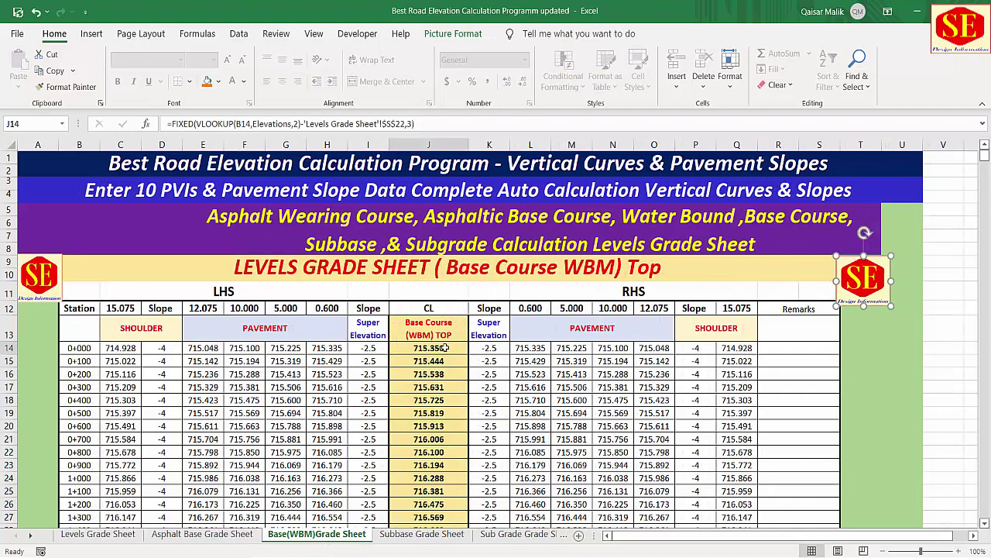
click(405, 536)
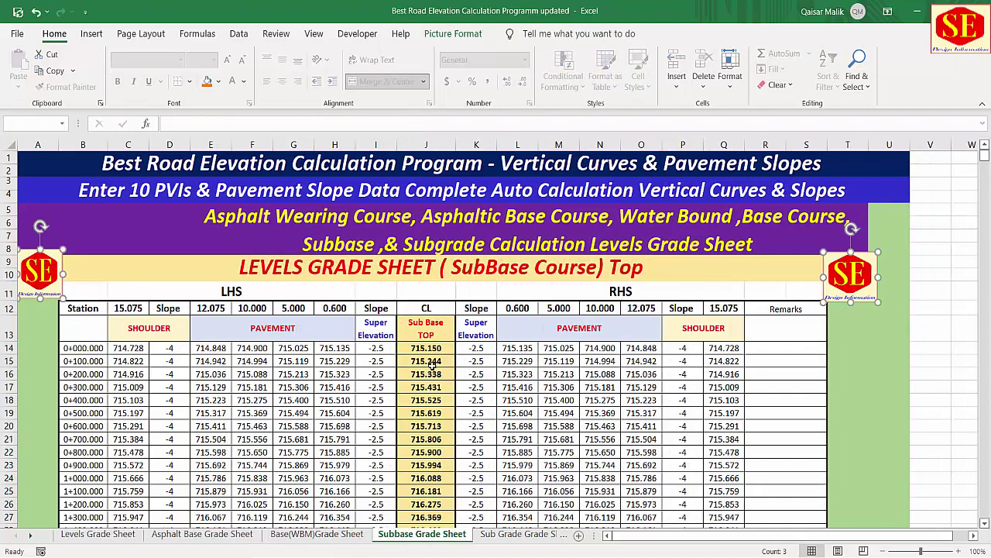
click(519, 534)
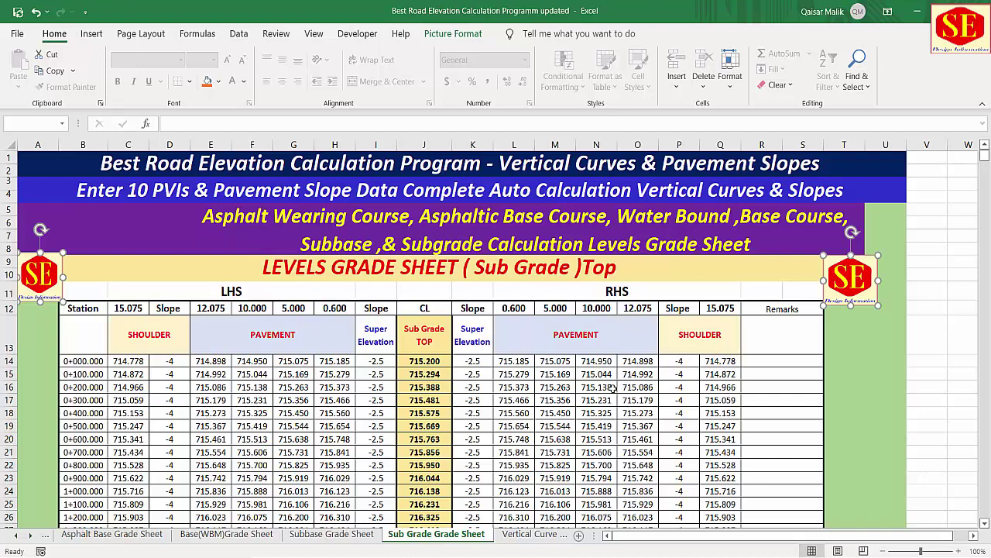
Step: Examine the Vertical Curve Calculations sheet and the formula behind the VPI elevation of PVI 2
click(534, 534)
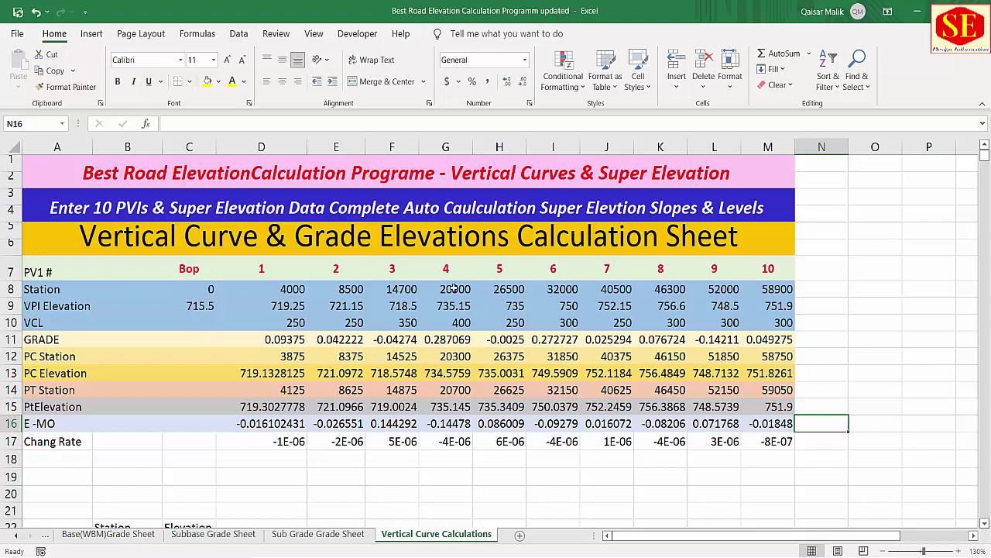
double_click(341, 303)
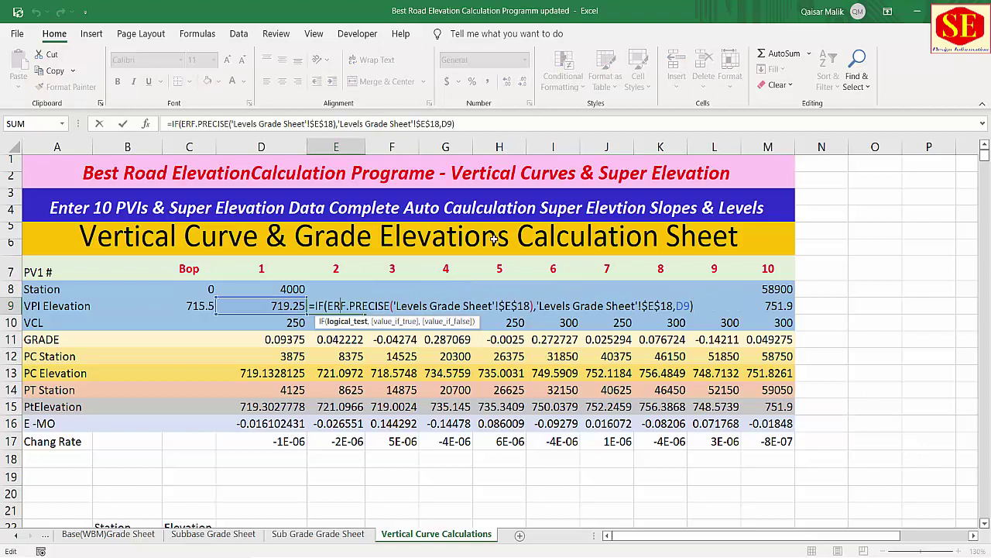
key(Escape)
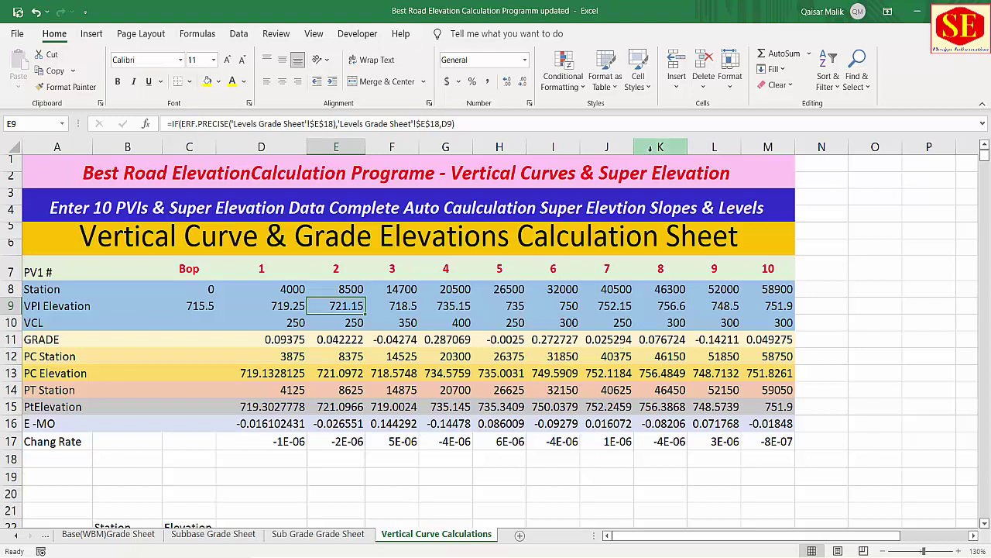
Step: On the Levels Grade Sheet, move the Vertical Curve Data picture beside the yellow VPI input table and enlarge it
click(17, 541)
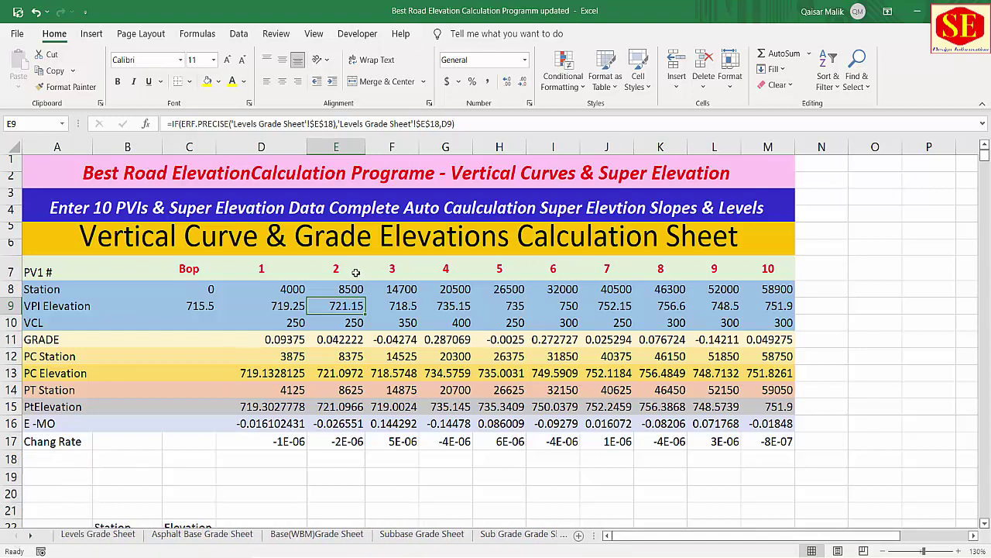
click(107, 538)
scroll(814, 403, up, 2)
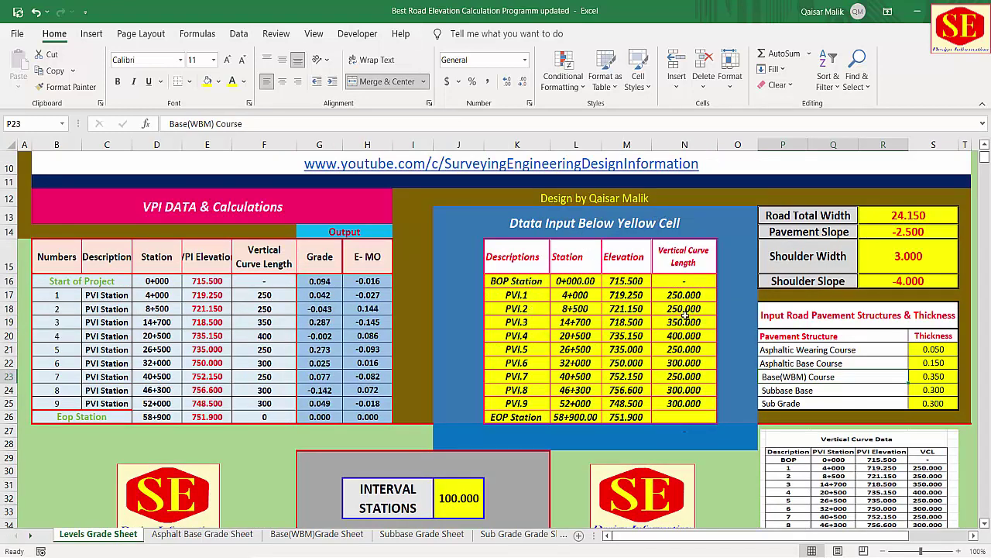
click(534, 294)
click(644, 287)
key(Right)
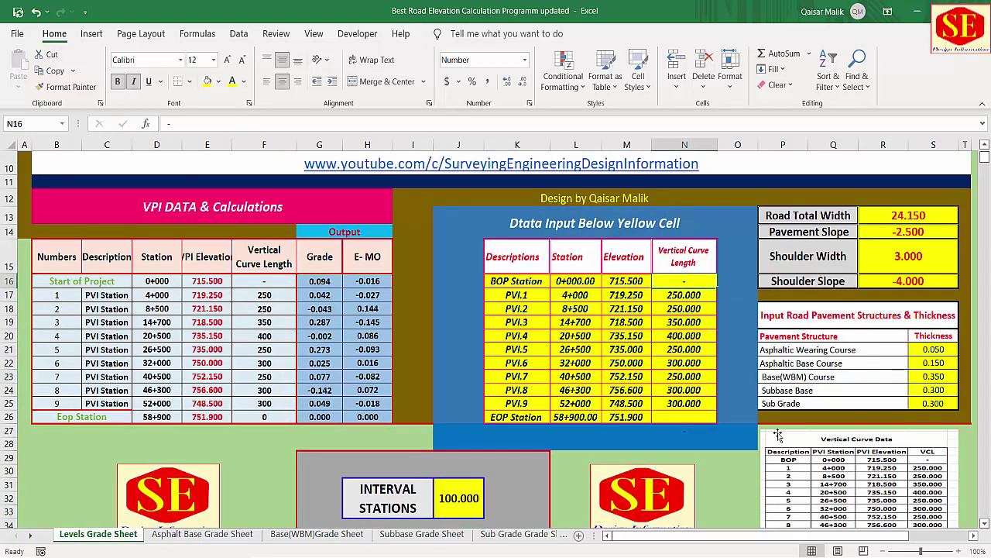
drag(838, 492, 790, 289)
drag(917, 296, 960, 297)
drag(840, 363, 841, 433)
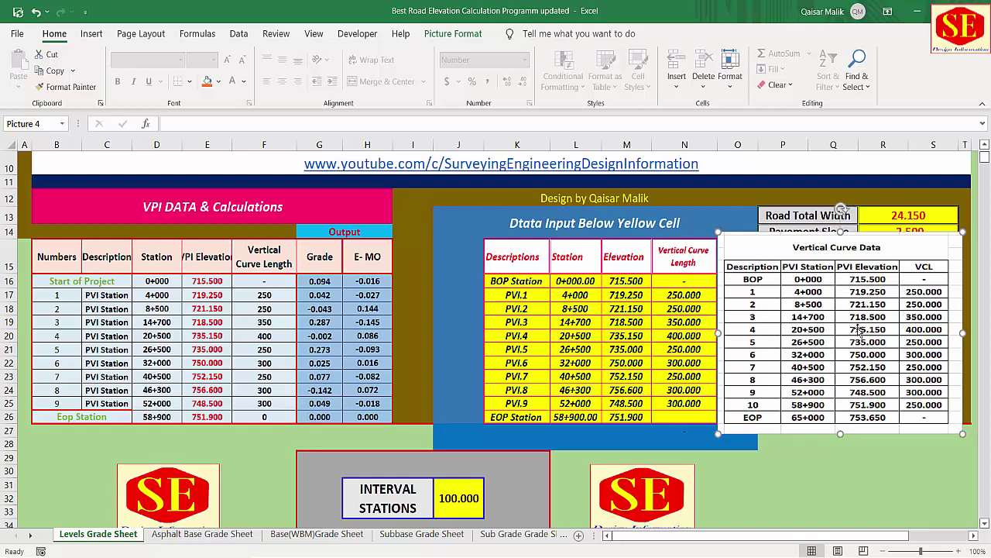
Step: Clear the station, elevation and vertical curve length entries from BOP to EOP and check the effect on the wearing course levels
drag(569, 284, 672, 416)
key(Delete)
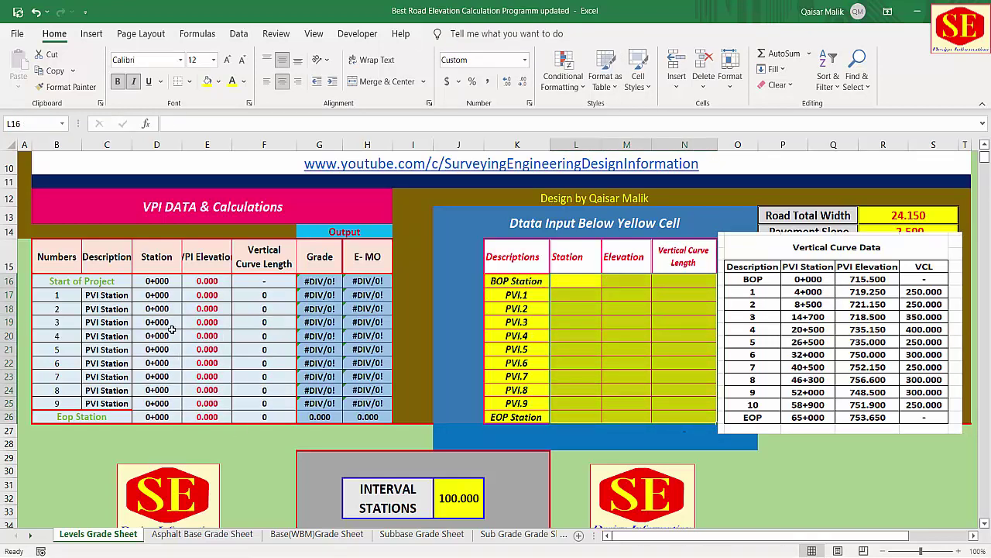
scroll(545, 421, down, 5)
scroll(608, 468, down, 4)
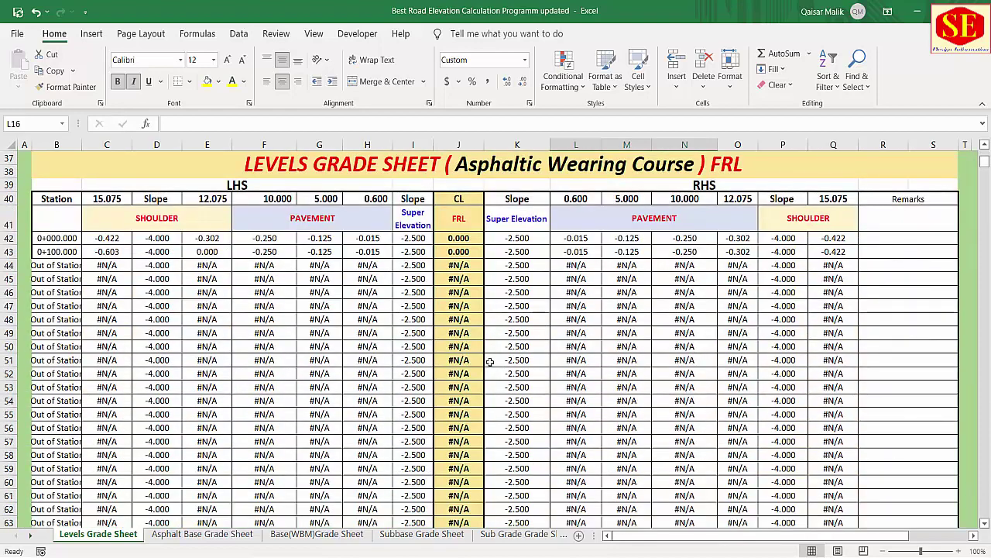
scroll(567, 361, up, 6)
scroll(567, 362, up, 4)
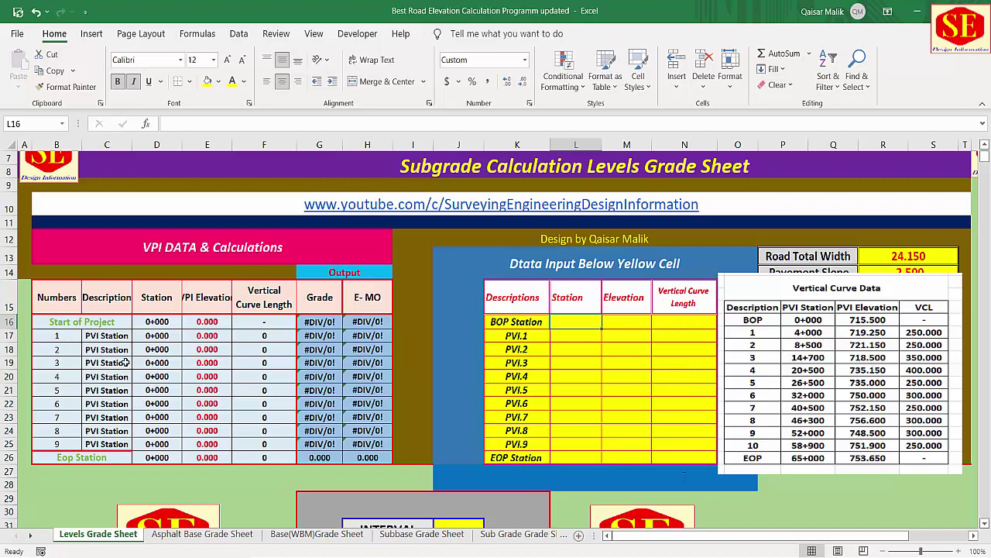
click(663, 491)
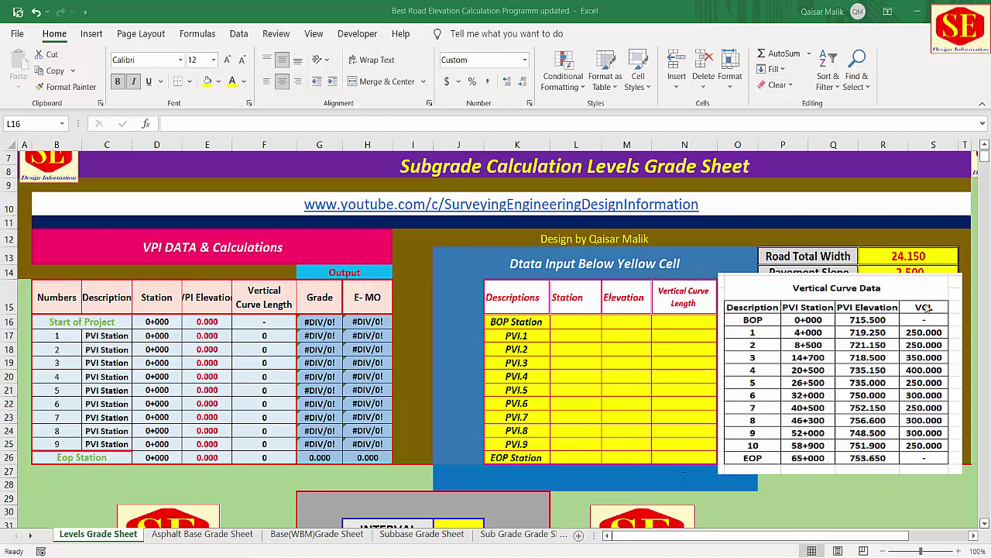
Step: Switch to the PDF drawings in the browser and read the BOP station and elevation on the profile in 1.pdf
key(alt+Tab)
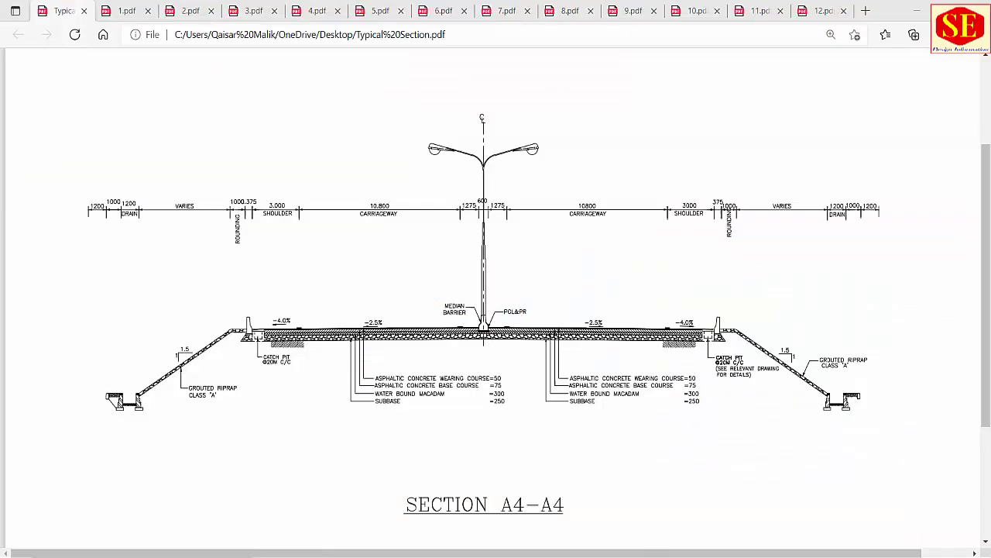
click(124, 11)
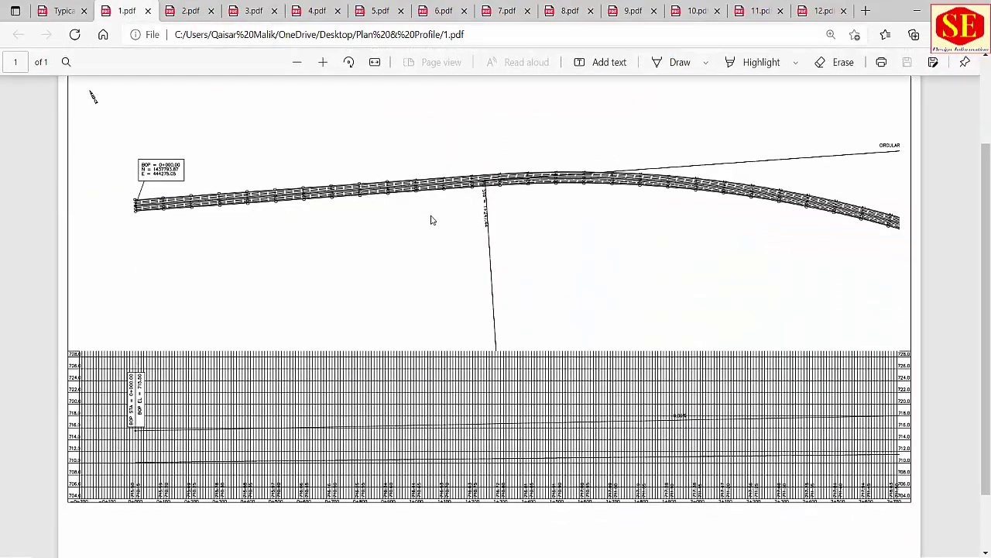
click(323, 64)
click(323, 63)
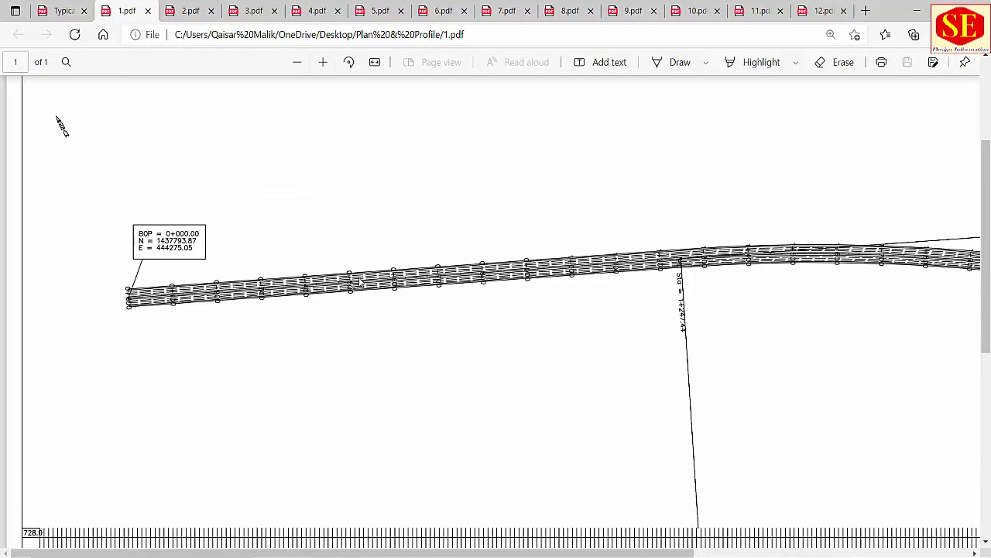
scroll(144, 384, down, 3)
click(323, 63)
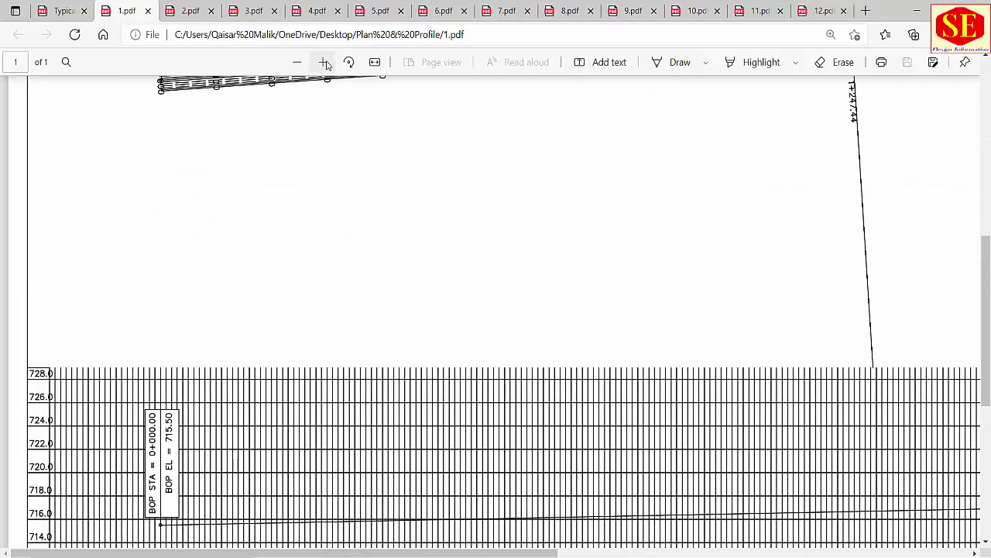
click(323, 64)
scroll(196, 391, down, 2)
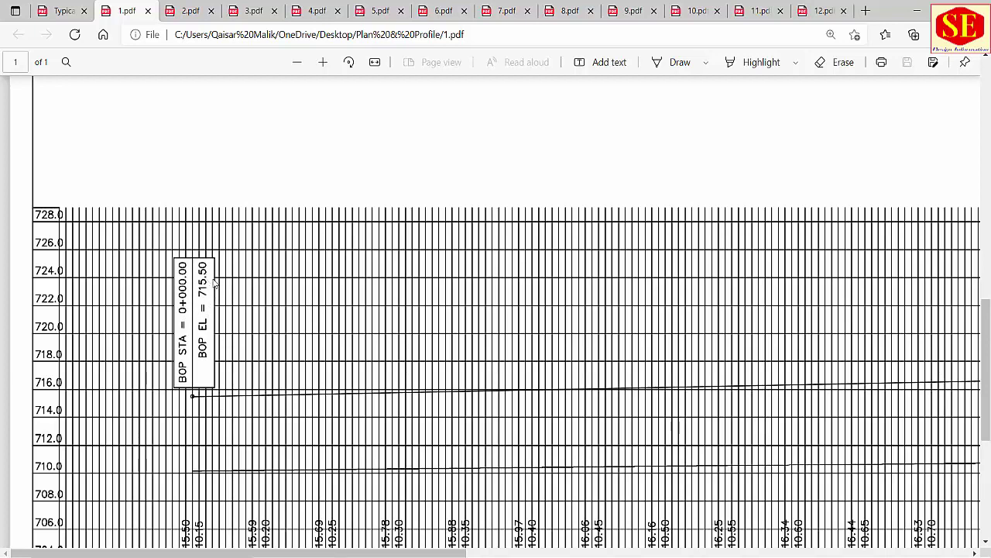
Step: Switch back to the Excel workbook and enter station 0 and elevation 715.5 for the BOP Station row
key(alt+Tab)
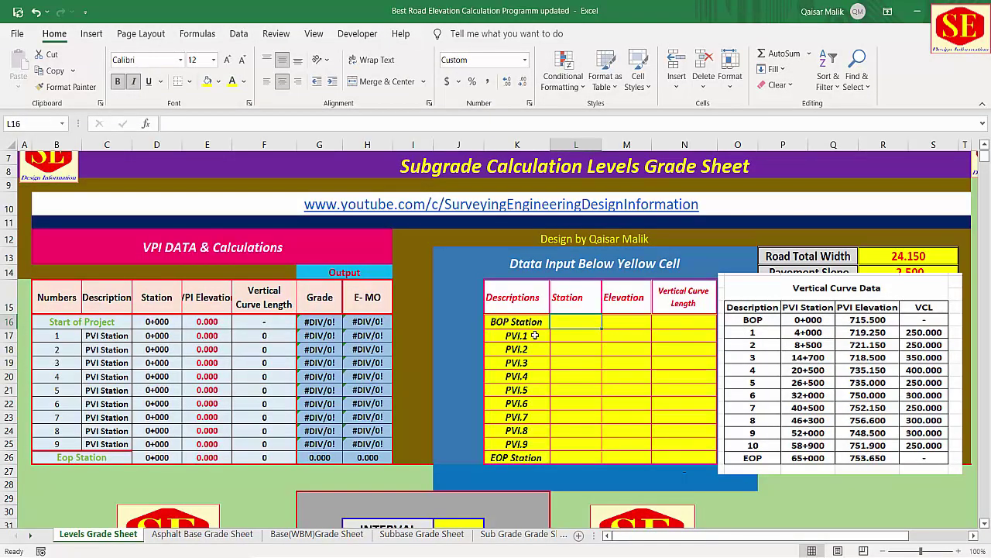
text(0)
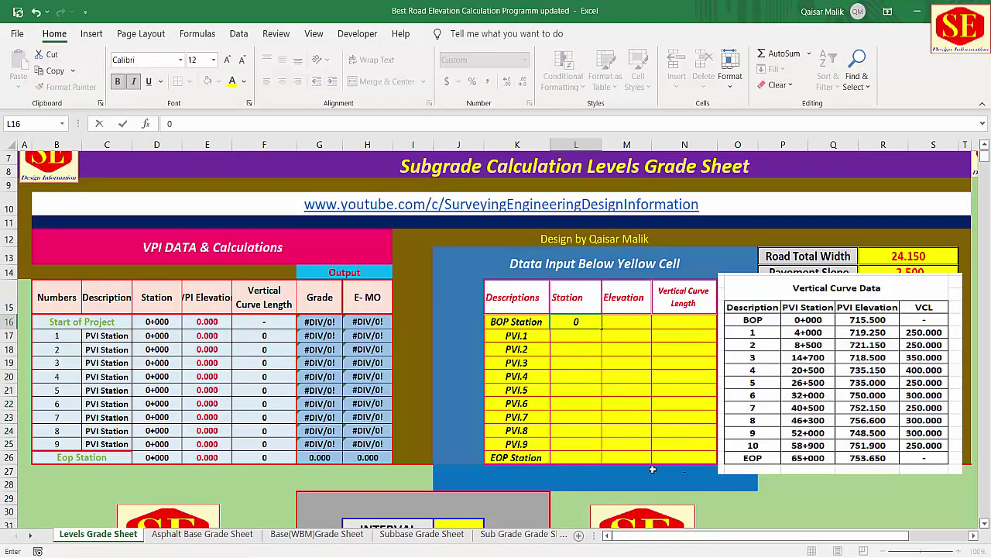
key(Tab)
text(715)
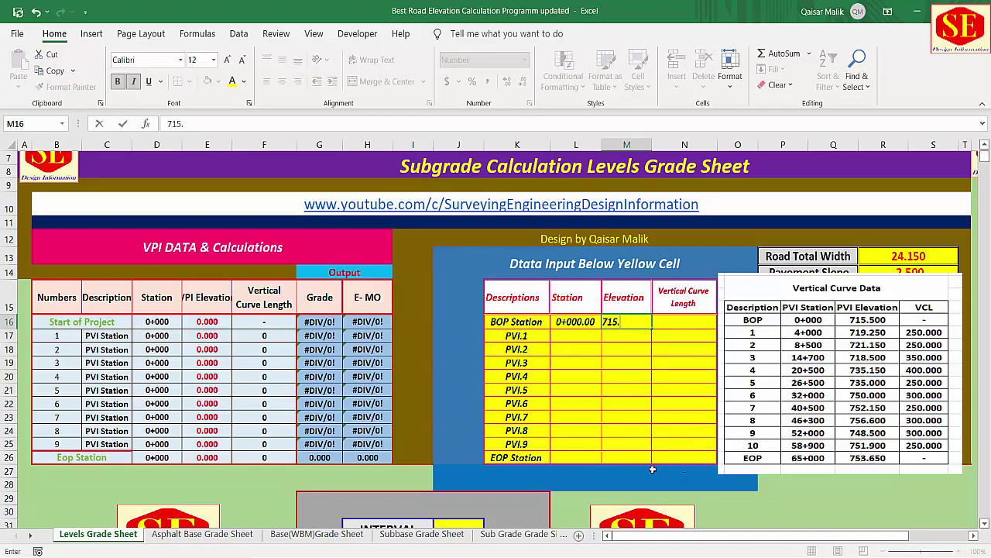
key(Return)
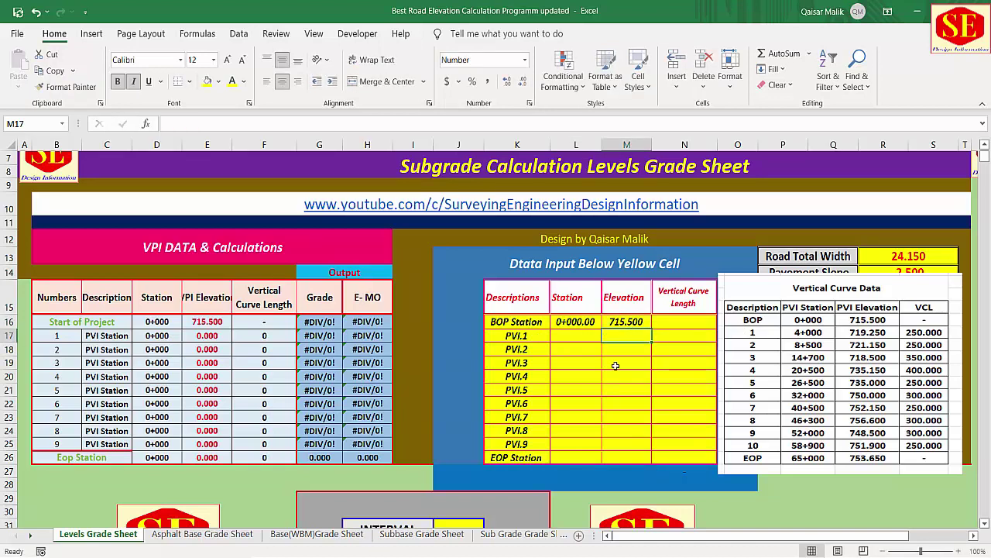
click(579, 331)
click(578, 322)
click(625, 321)
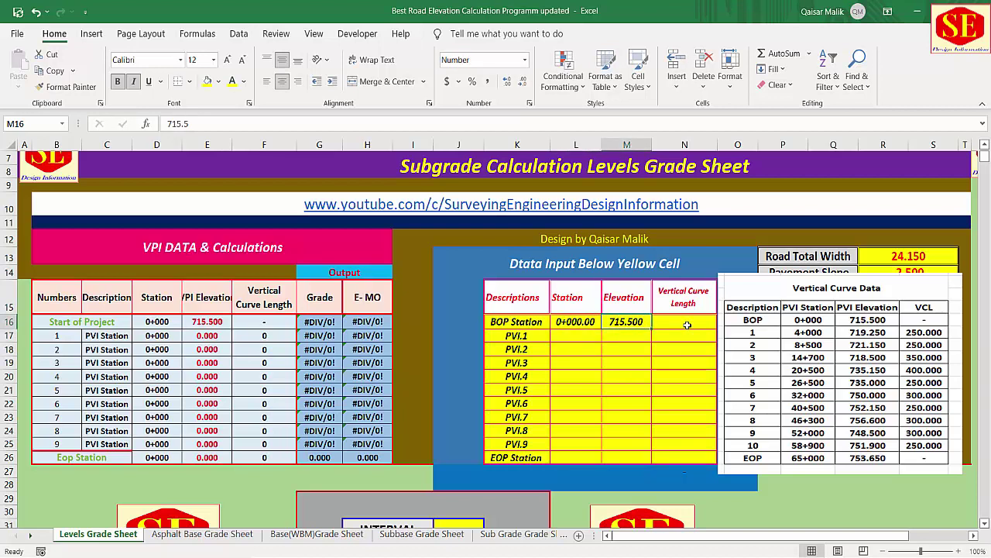
click(673, 320)
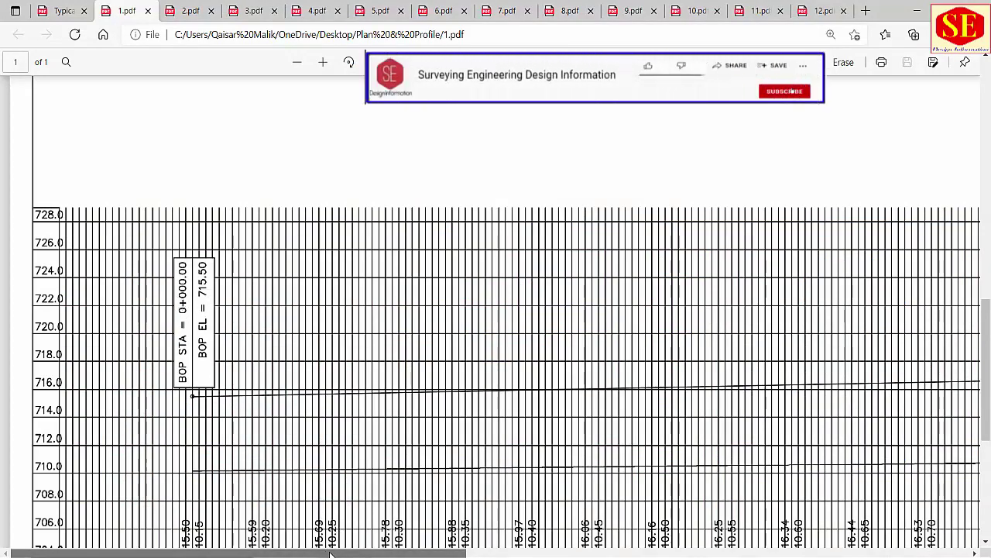
Step: Follow the profile to the end of 1.pdf and read the VPI.1 station, elevation and curve length in 2.pdf
drag(329, 550, 838, 551)
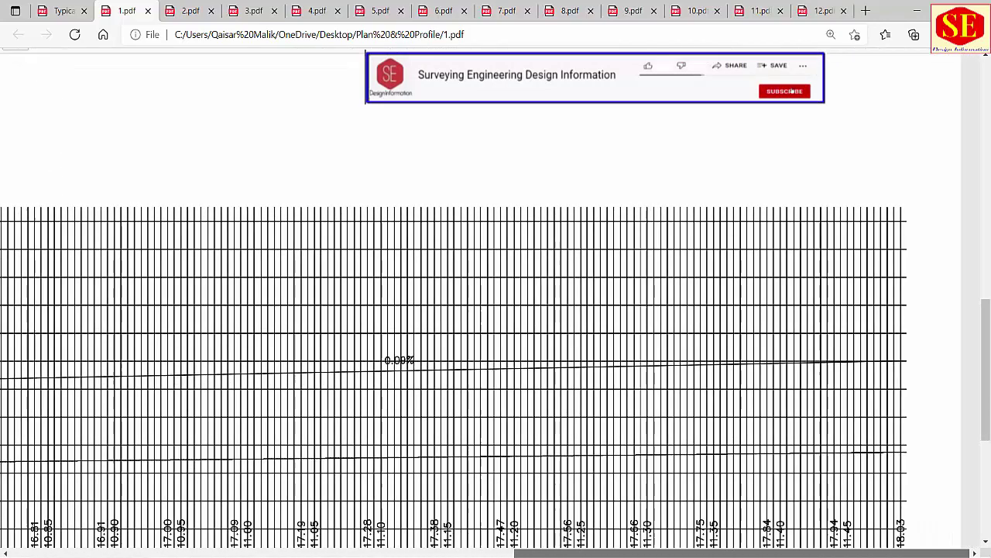
click(190, 11)
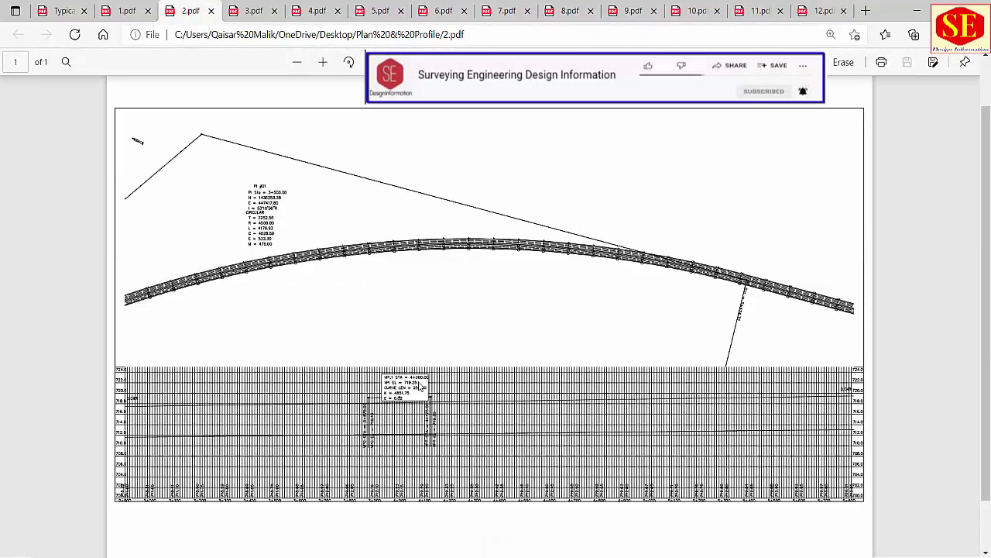
click(323, 62)
click(323, 62)
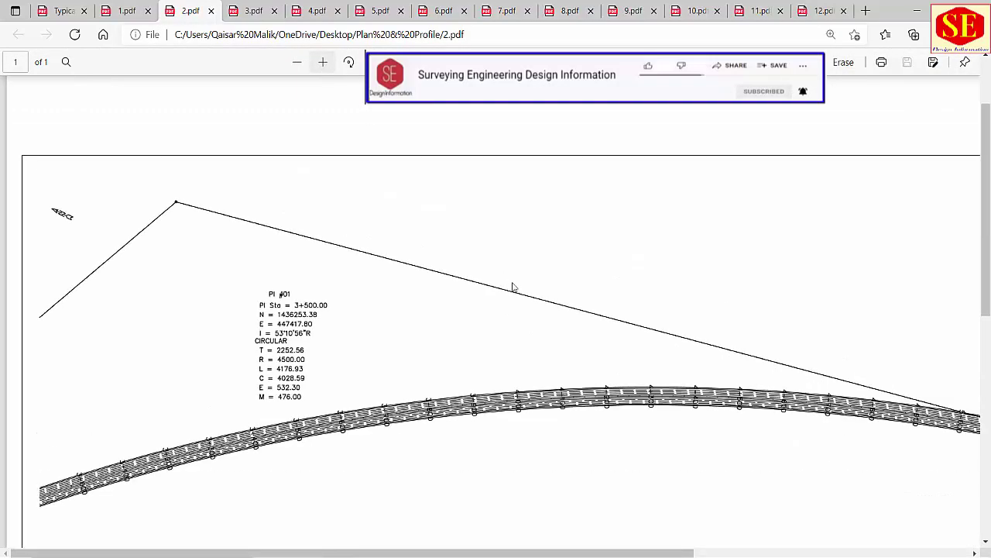
scroll(547, 314, down, 5)
scroll(542, 310, up, 2)
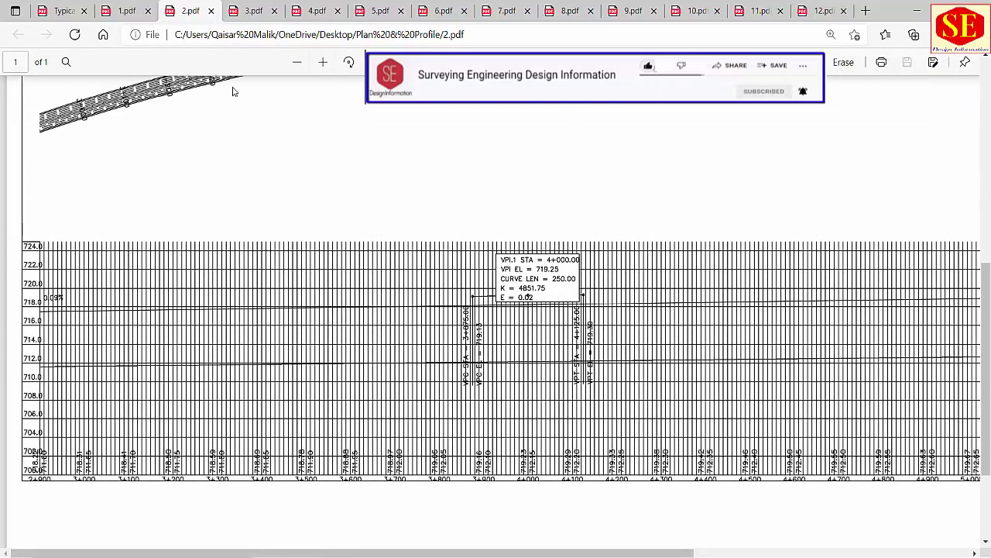
click(323, 62)
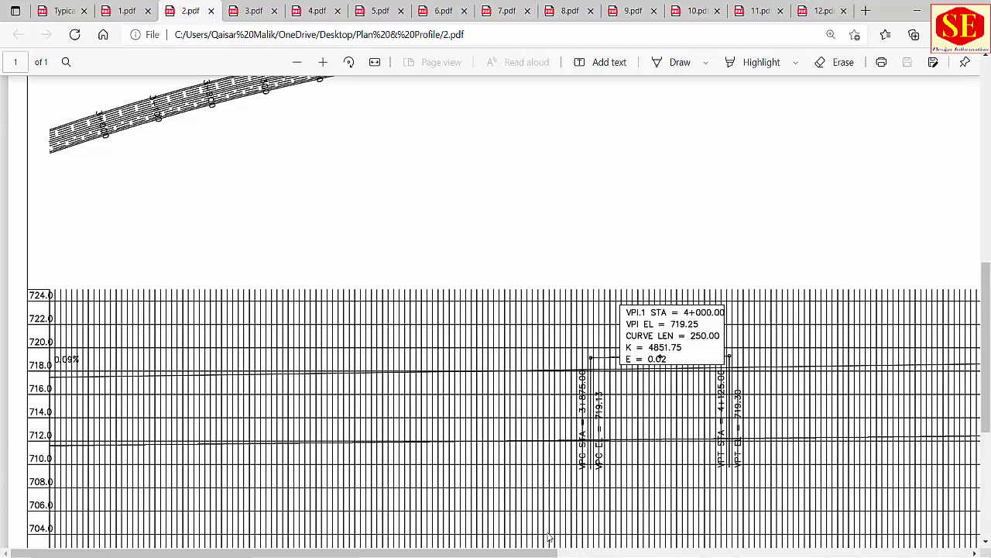
Step: Back in the Excel workbook, enter station 4000, elevation 719.25 and vertical curve length 250 for PVI.1
key(alt+Tab)
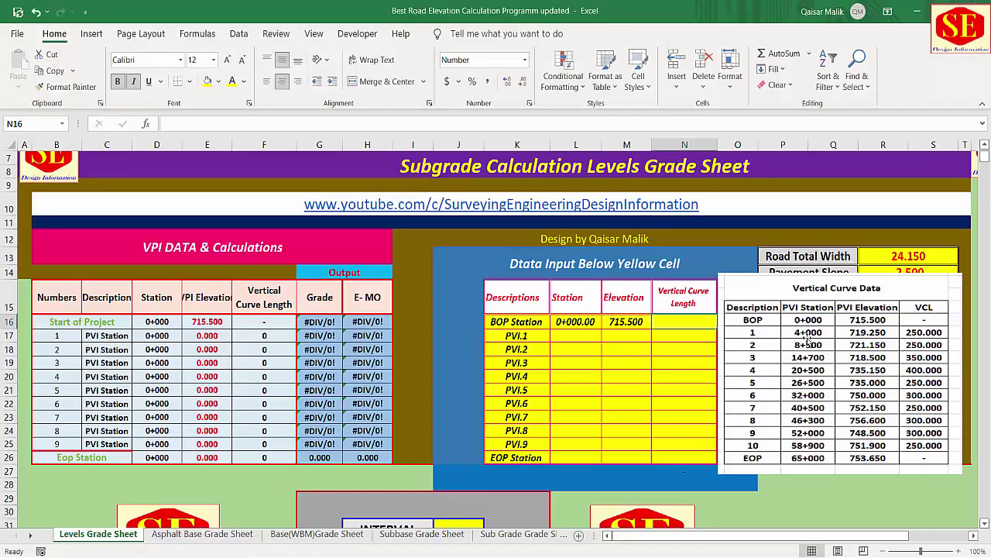
click(573, 336)
text(4000)
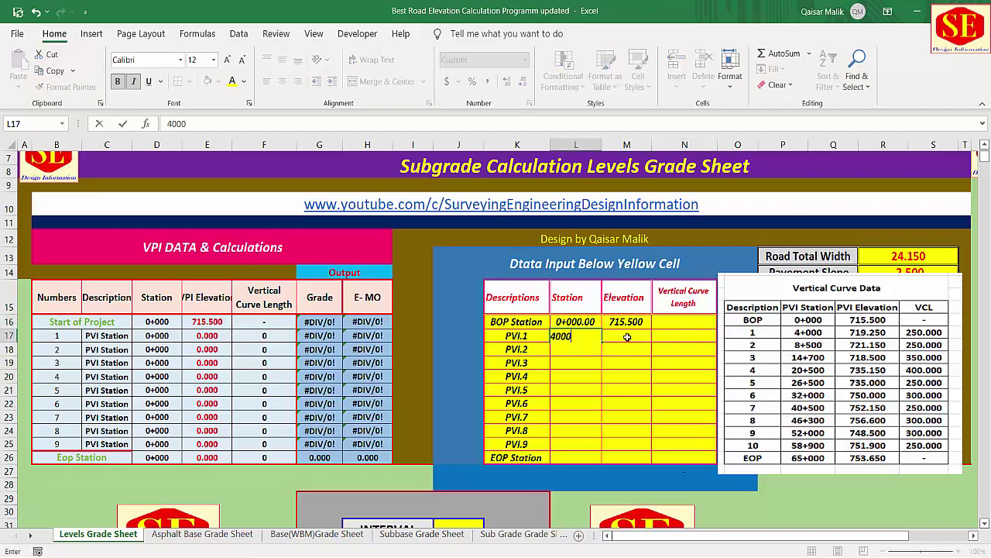
click(627, 339)
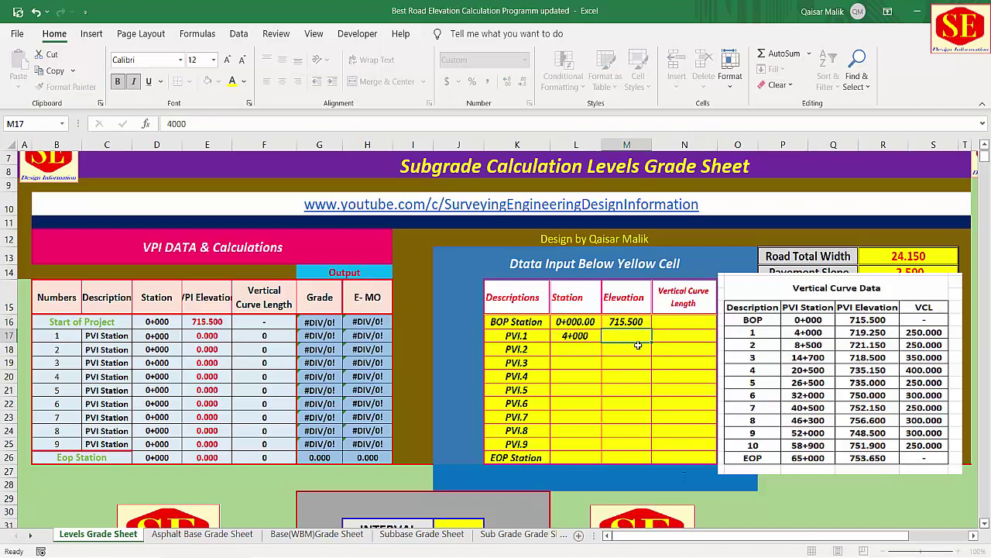
text(719.25)
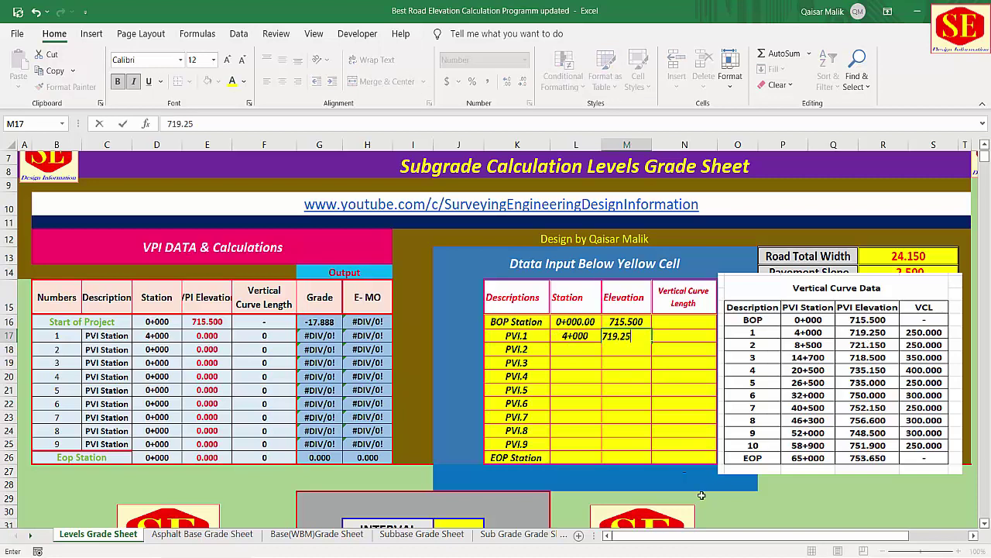
click(679, 338)
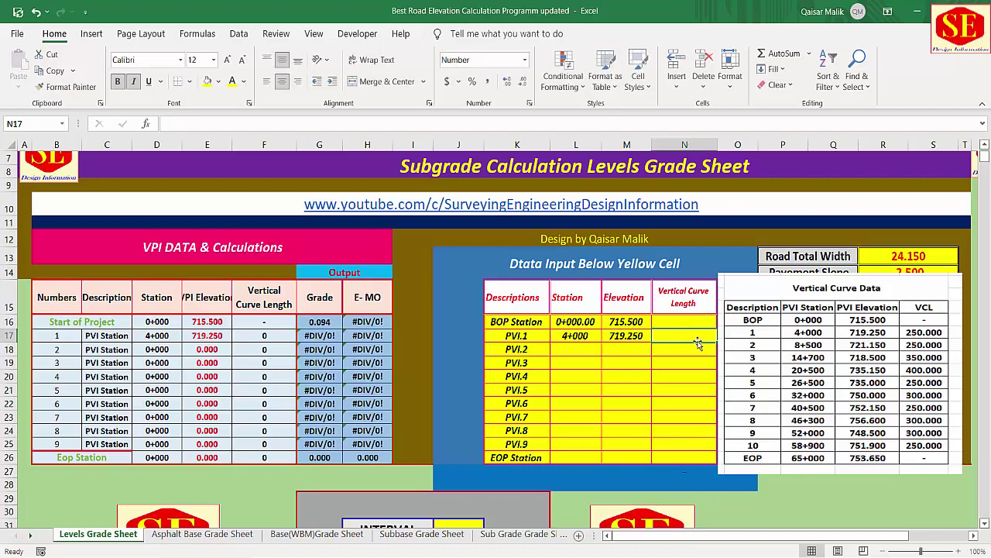
text(250)
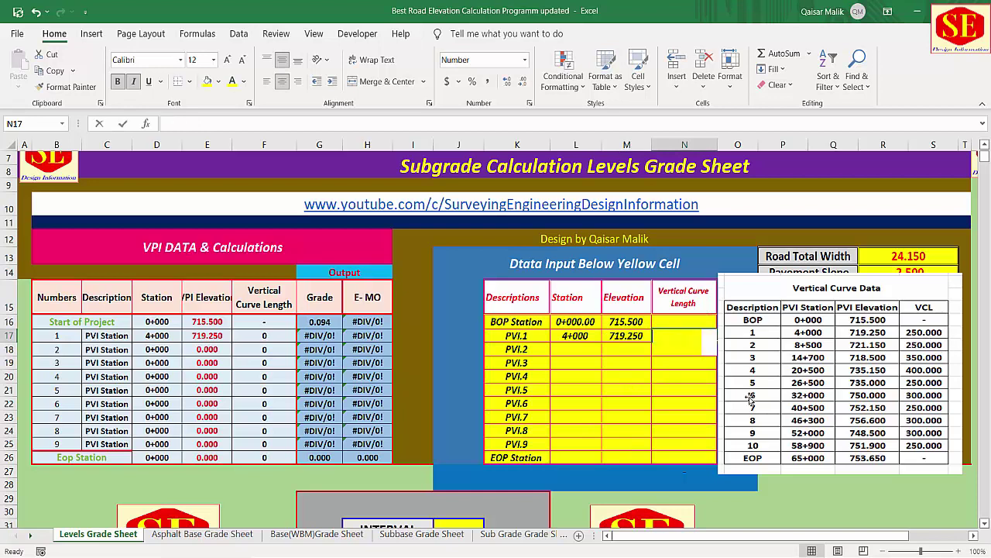
key(Return)
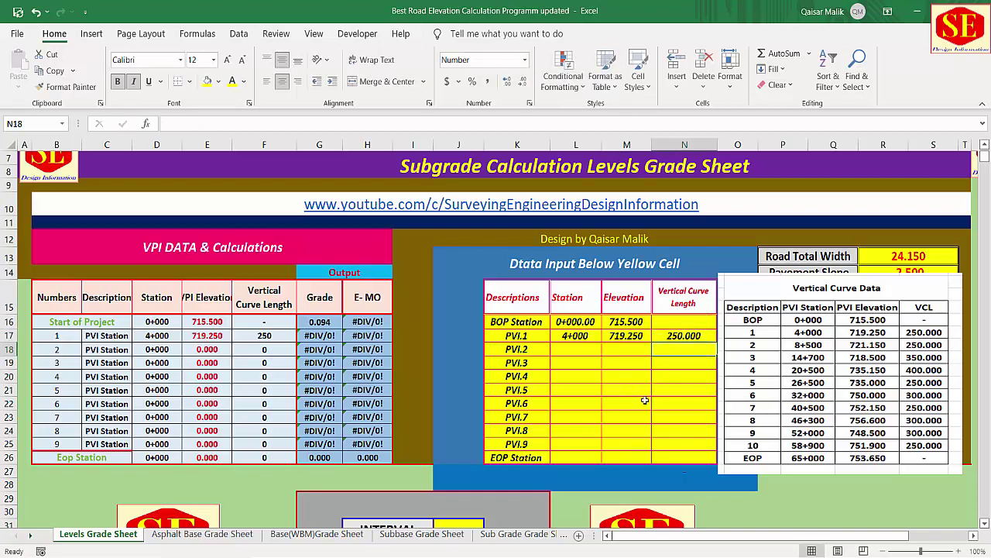
click(568, 322)
click(624, 321)
key(ctrl+c)
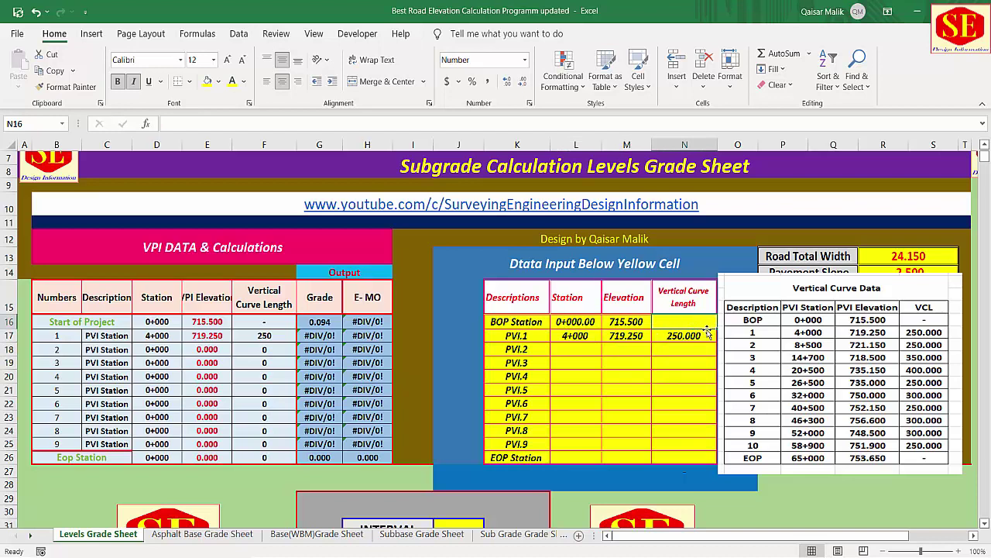
Step: Check the PVI.1 entries against the Vertical Curve Data table, then switch to the browser and read the VPI.2 data in 3.pdf
click(582, 337)
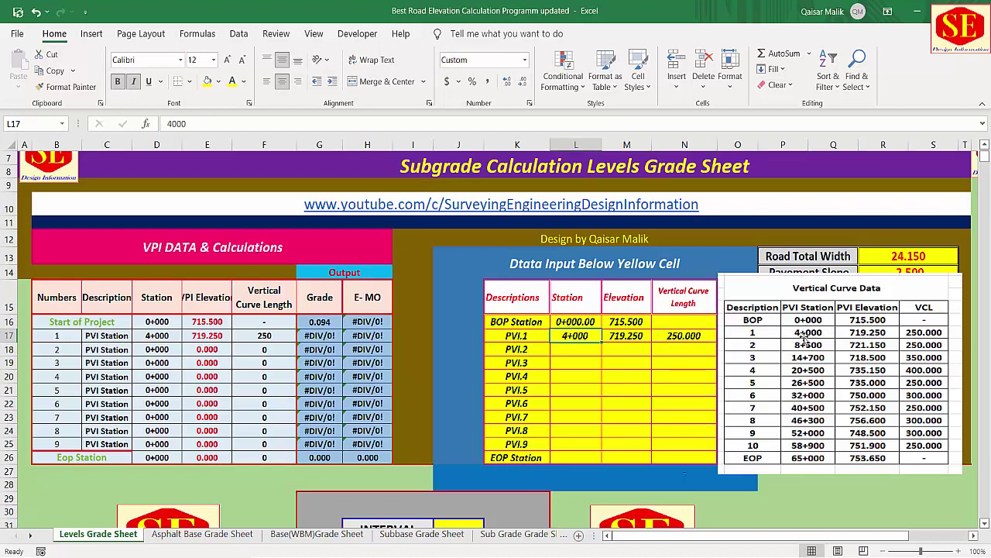
click(696, 338)
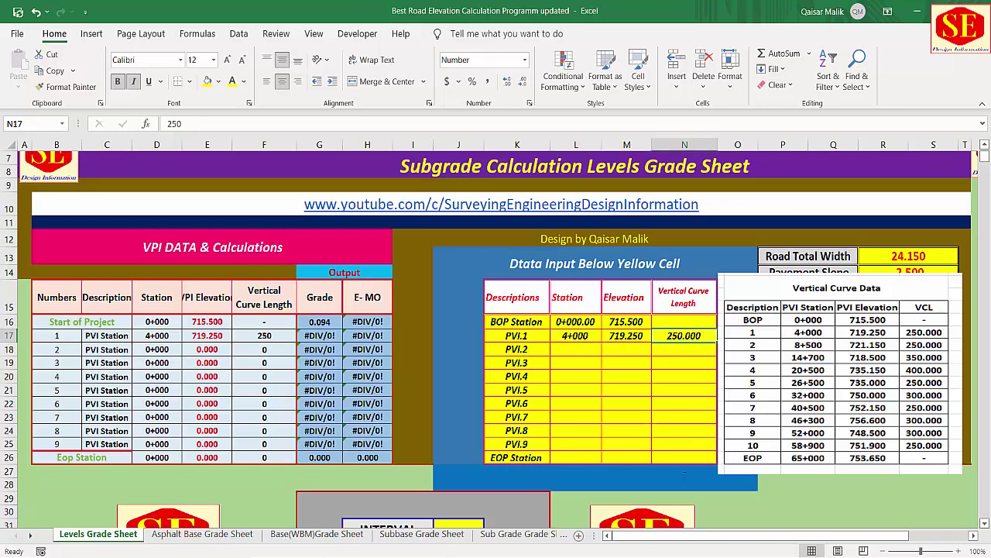
key(alt+Tab)
scroll(495, 294, down, 2)
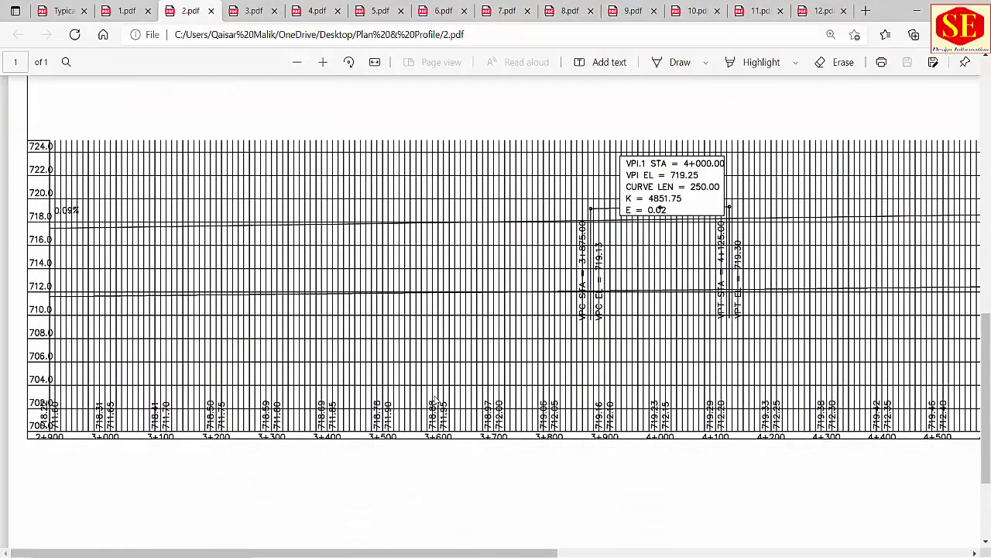
click(254, 11)
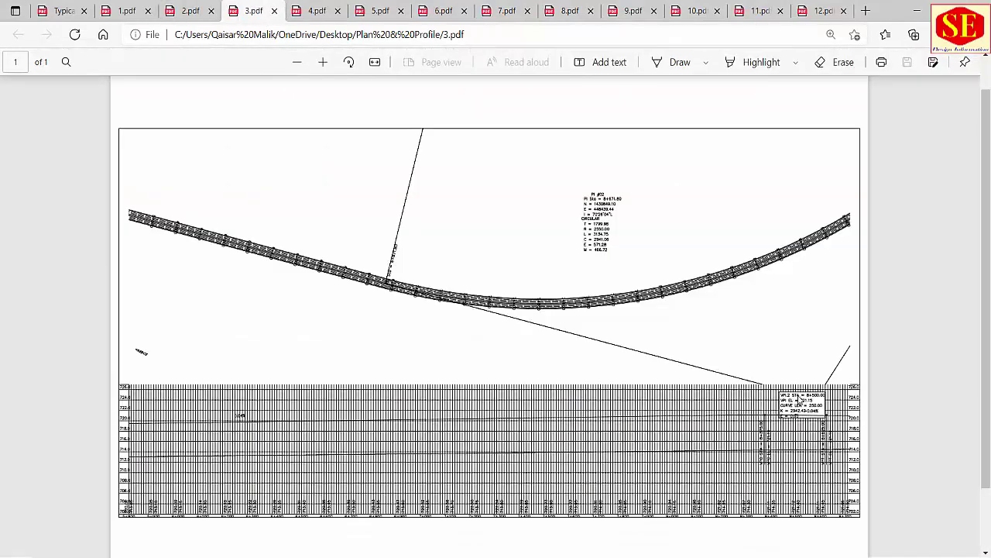
click(323, 61)
click(323, 62)
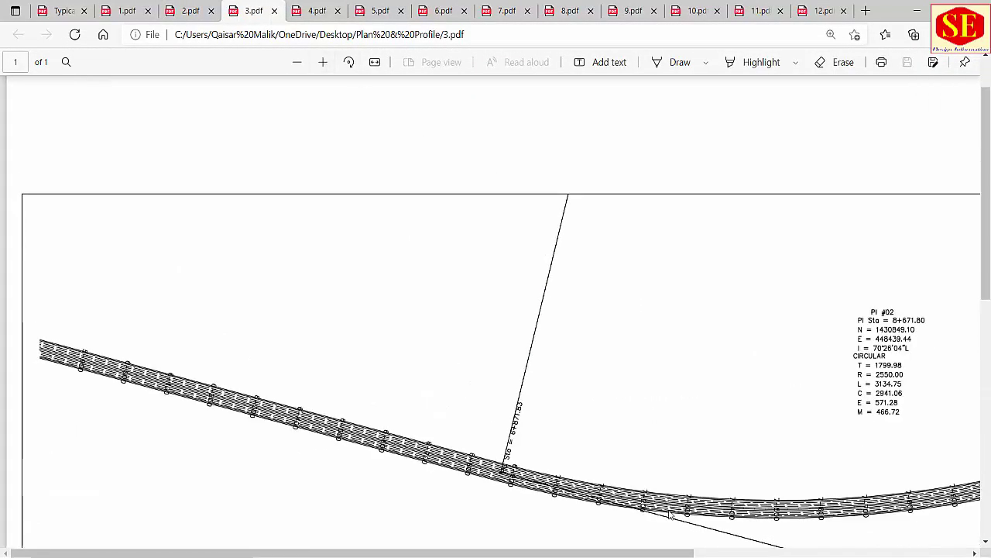
scroll(736, 554, right, 4)
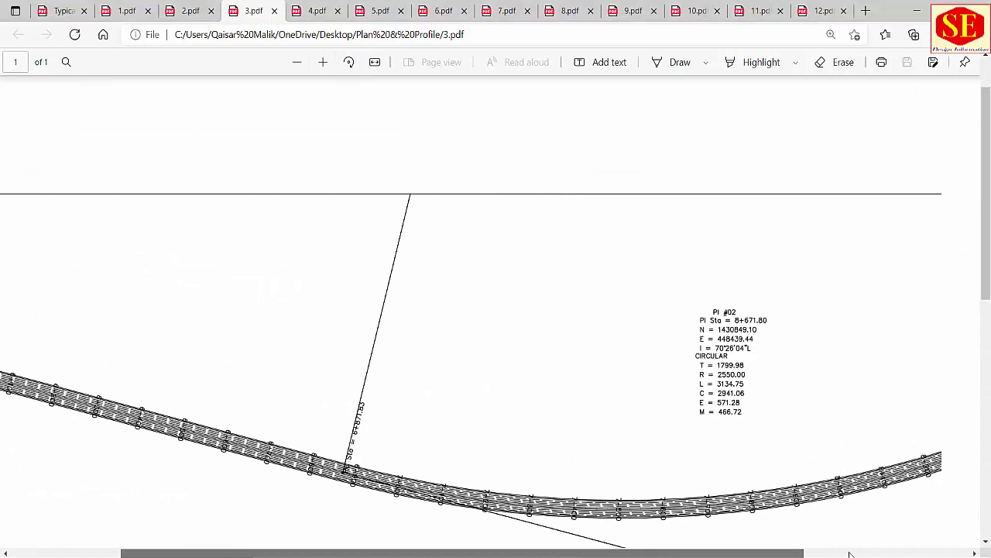
scroll(720, 359, down, 5)
scroll(719, 358, right, 3)
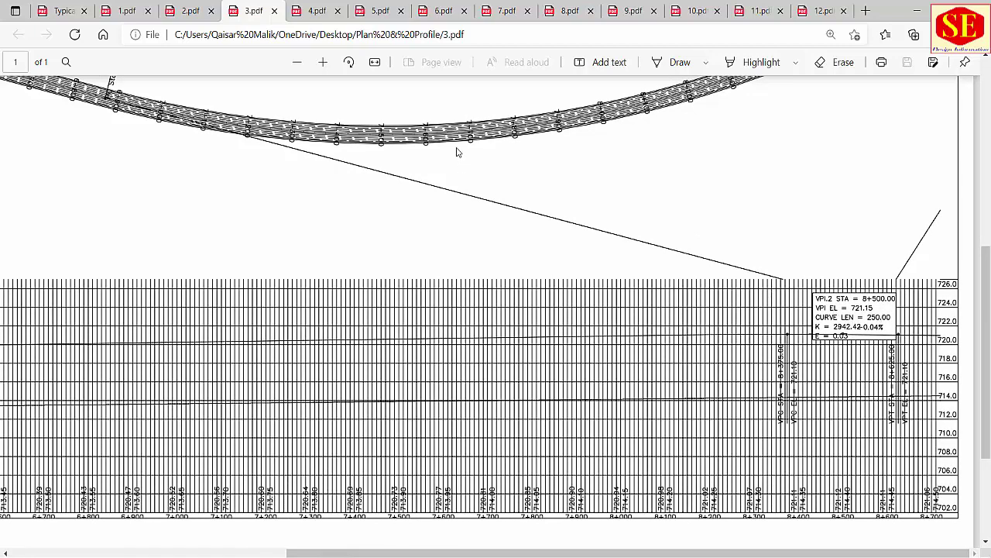
Step: Open 4.pdf and read the VPI.3 station, elevation and curve length on the profile
click(317, 10)
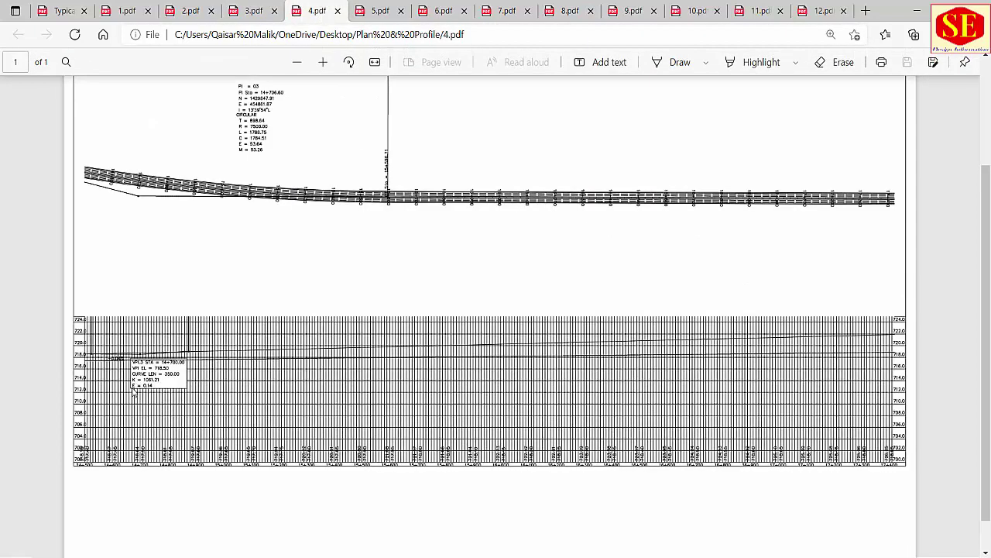
click(323, 62)
scroll(183, 293, down, 5)
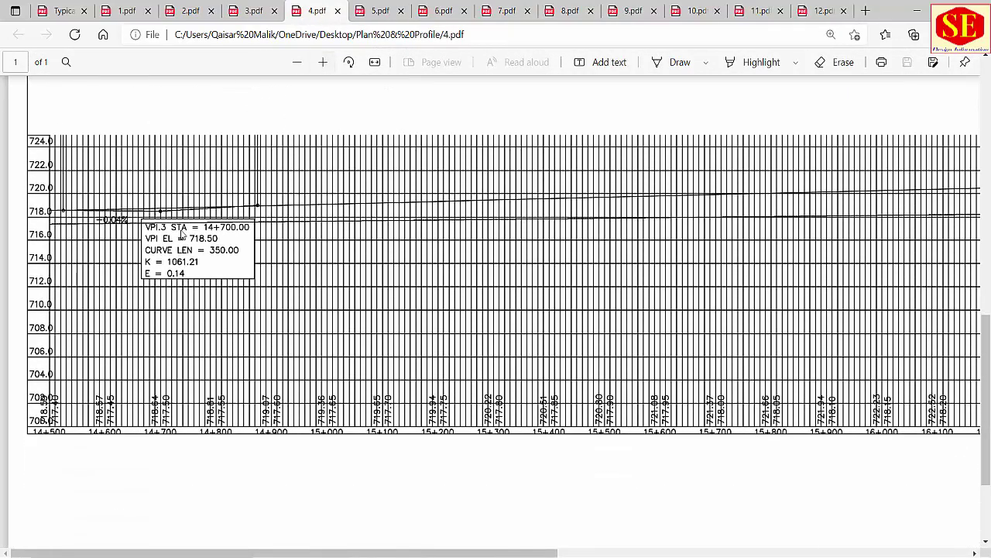
Step: Look through the profile drawings 5.pdf to 12.pdf for the data boxes of the remaining VPIs
click(380, 11)
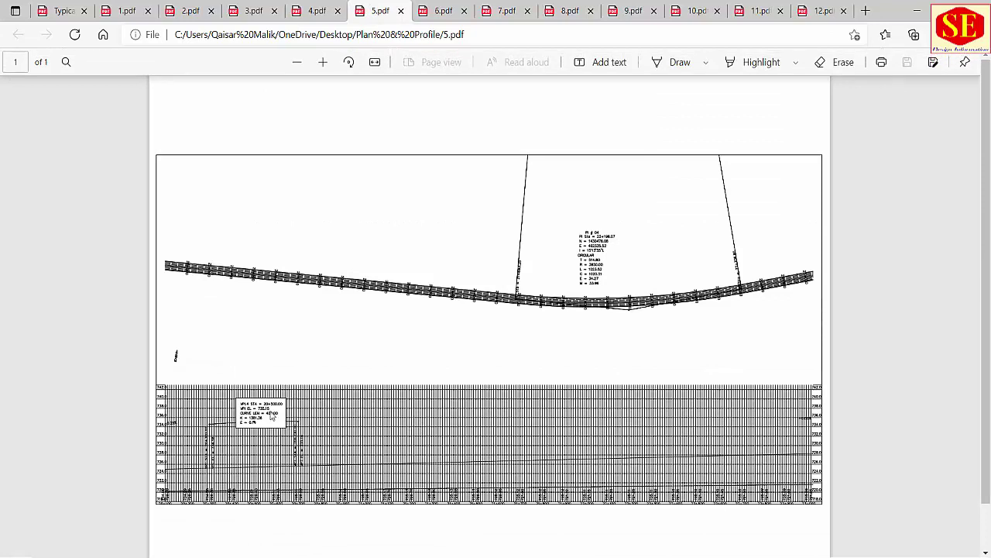
click(444, 10)
click(506, 11)
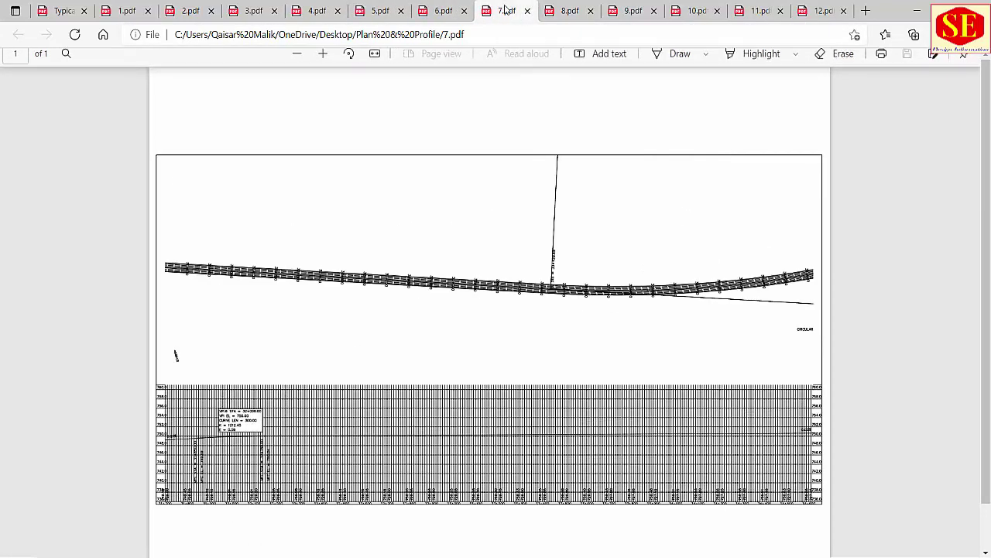
click(565, 11)
click(634, 11)
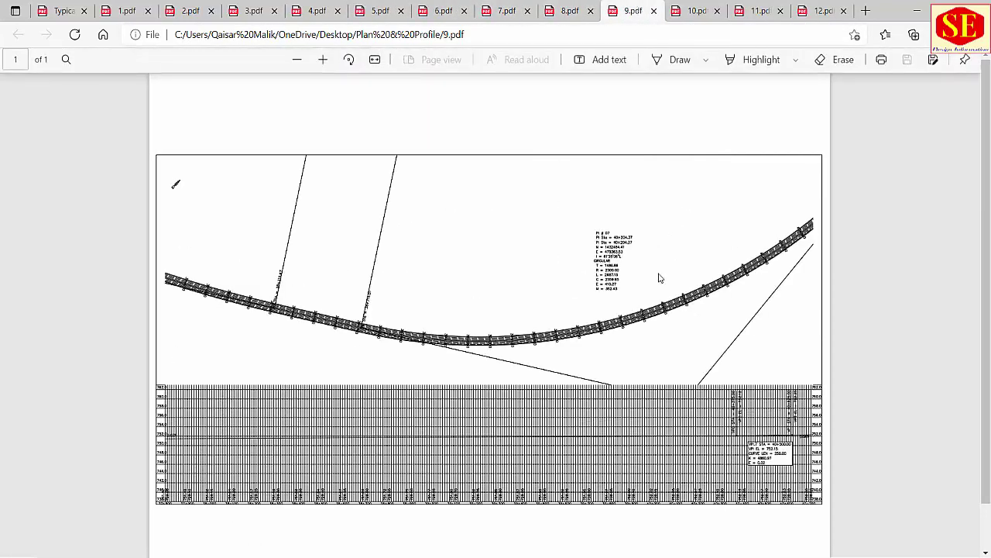
click(697, 11)
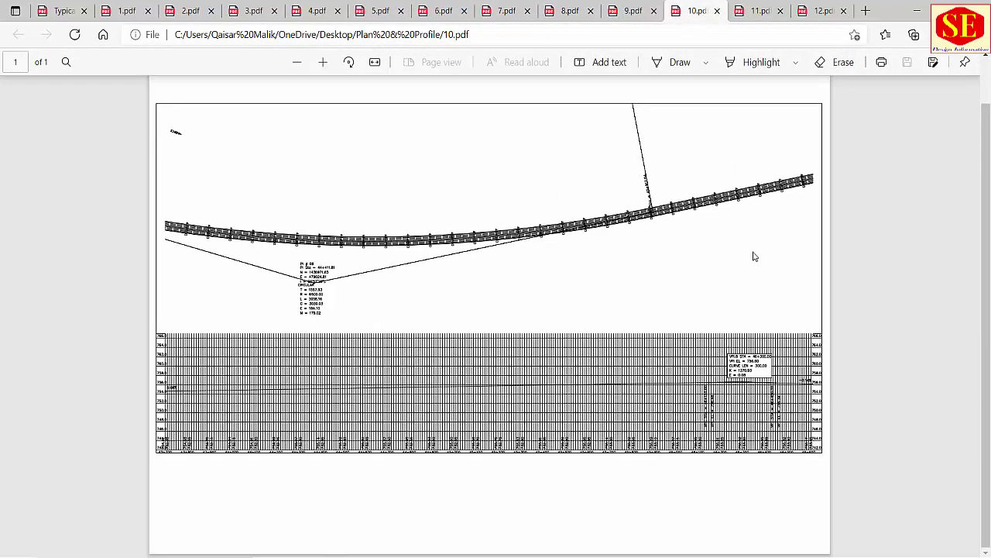
click(755, 10)
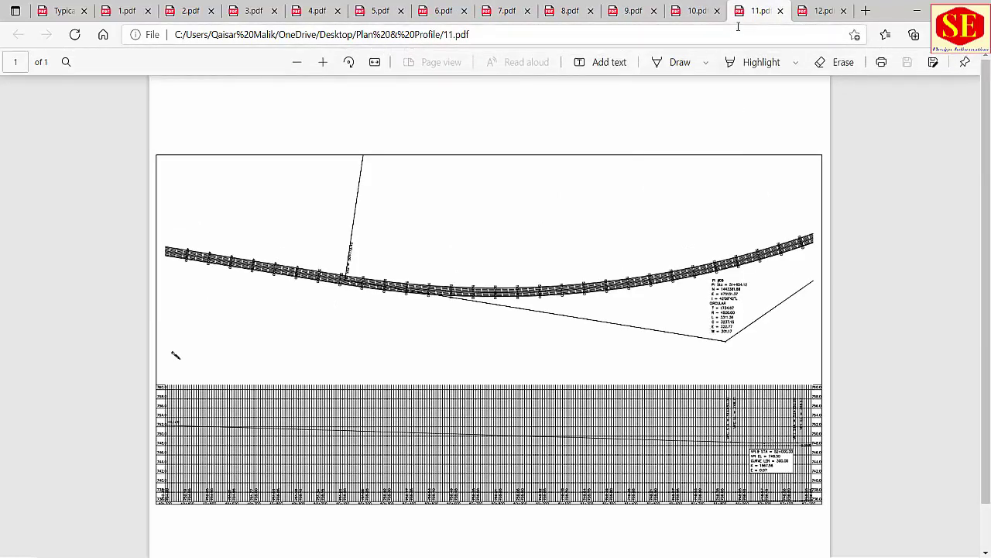
click(819, 11)
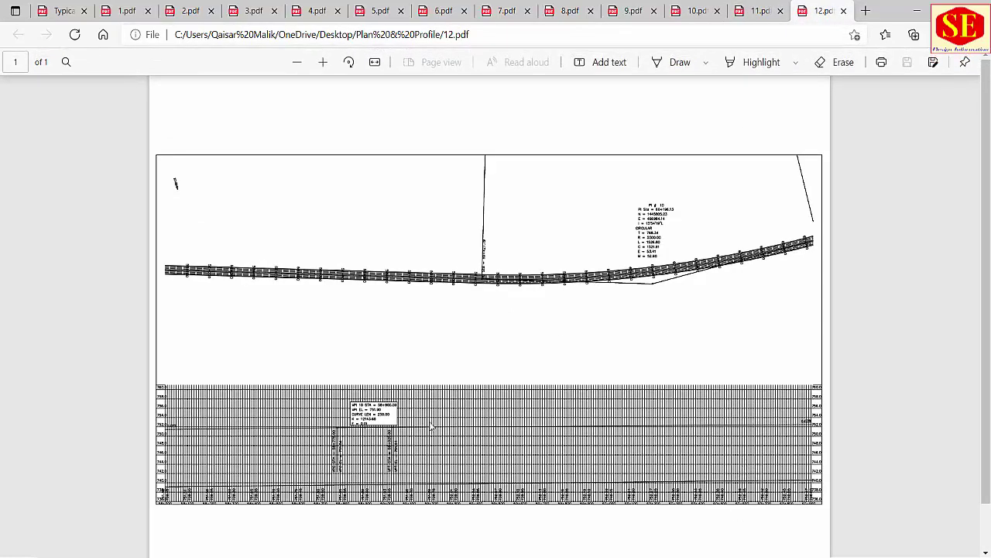
Step: Return to 9.pdf and read the VPI.7 station, elevation and curve length near the end of the profile
click(695, 11)
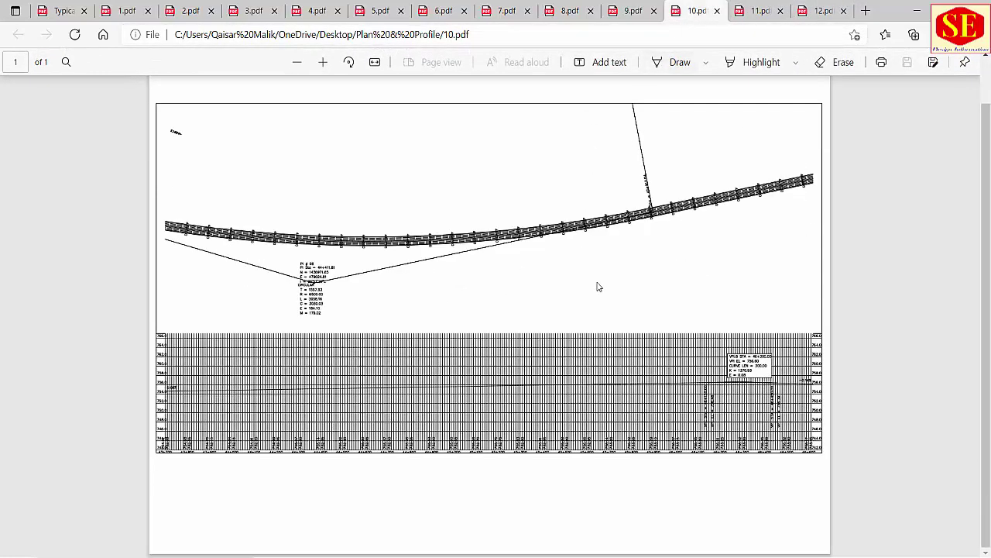
click(631, 13)
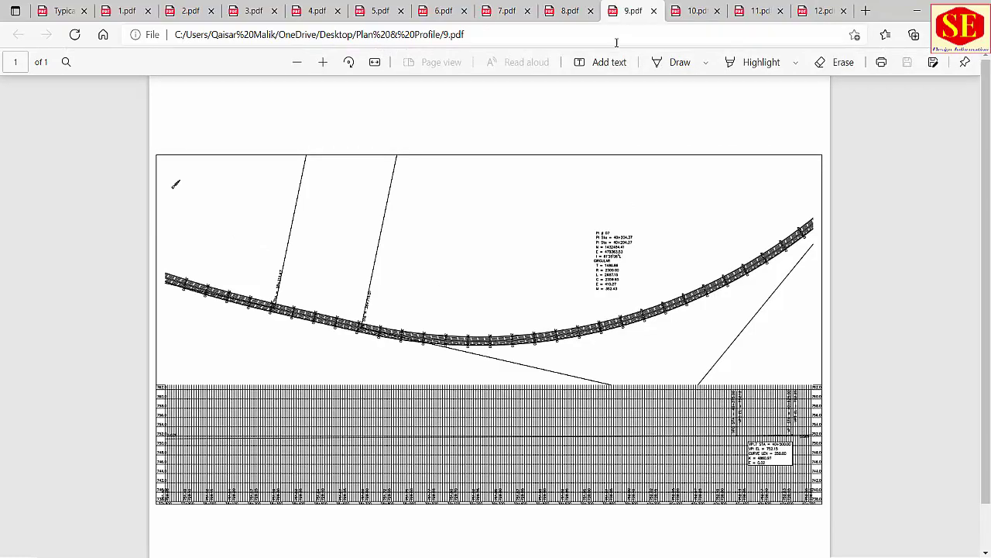
click(323, 62)
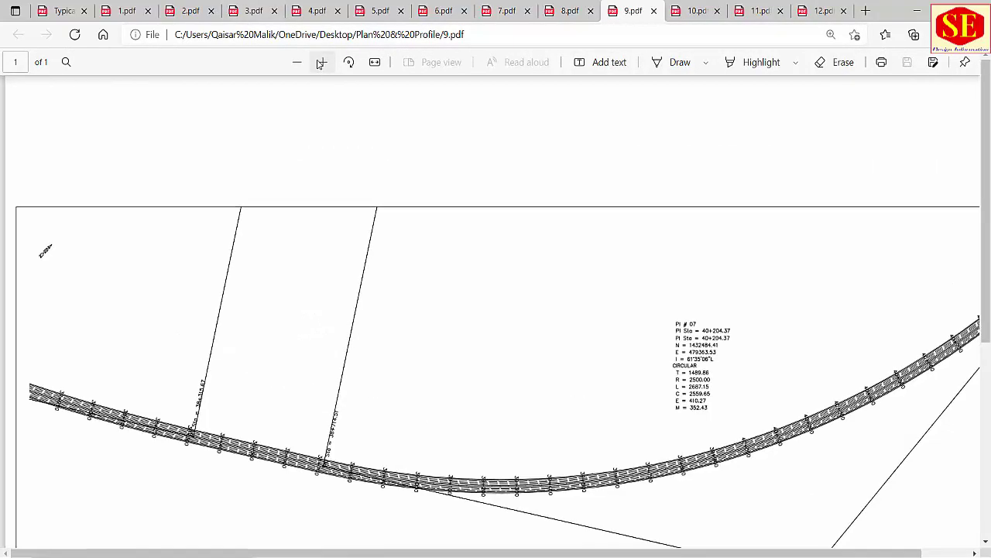
click(323, 62)
scroll(685, 511, down, 5)
scroll(685, 511, right, 6)
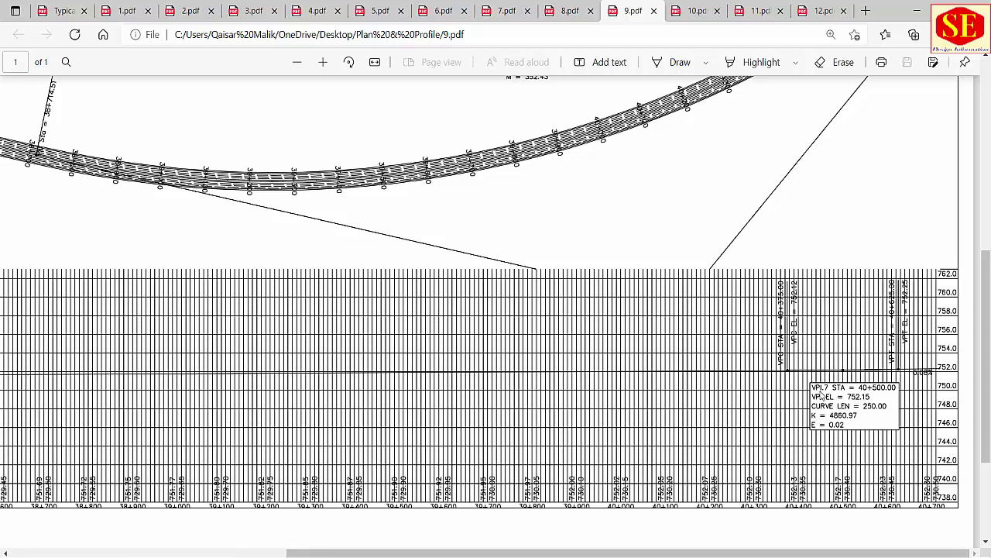
Step: View the 10.pdf profile and read the VPI.9 station, elevation and curve length in 11.pdf
click(696, 10)
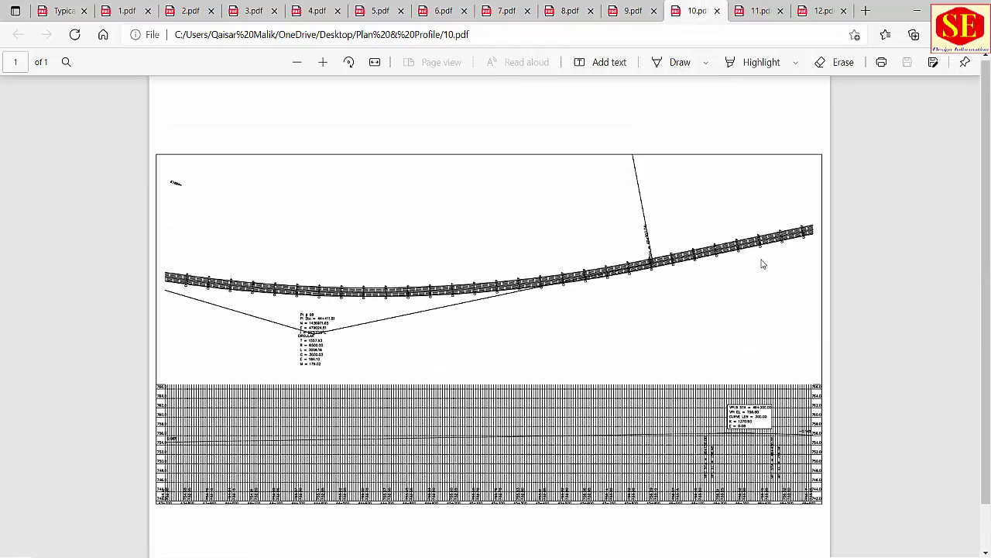
click(759, 10)
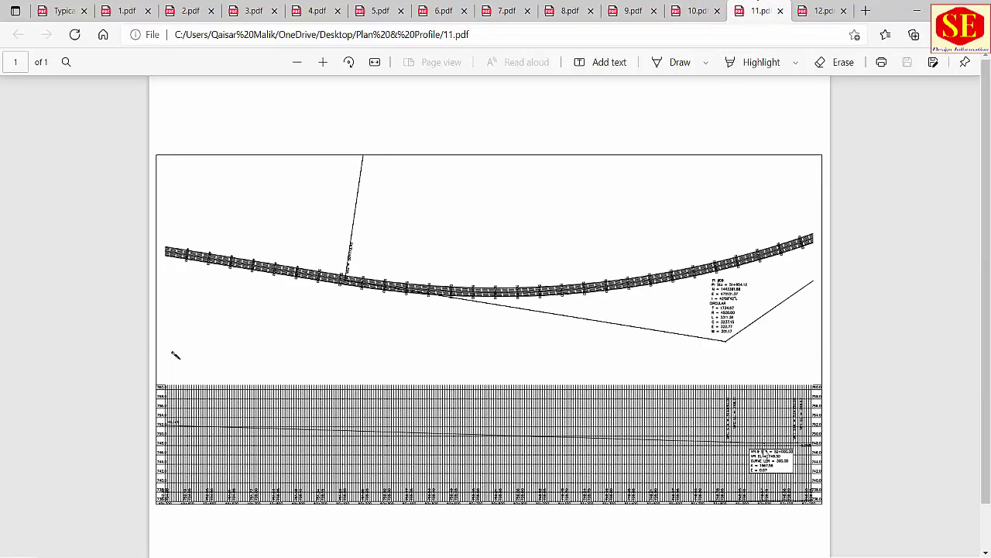
click(323, 62)
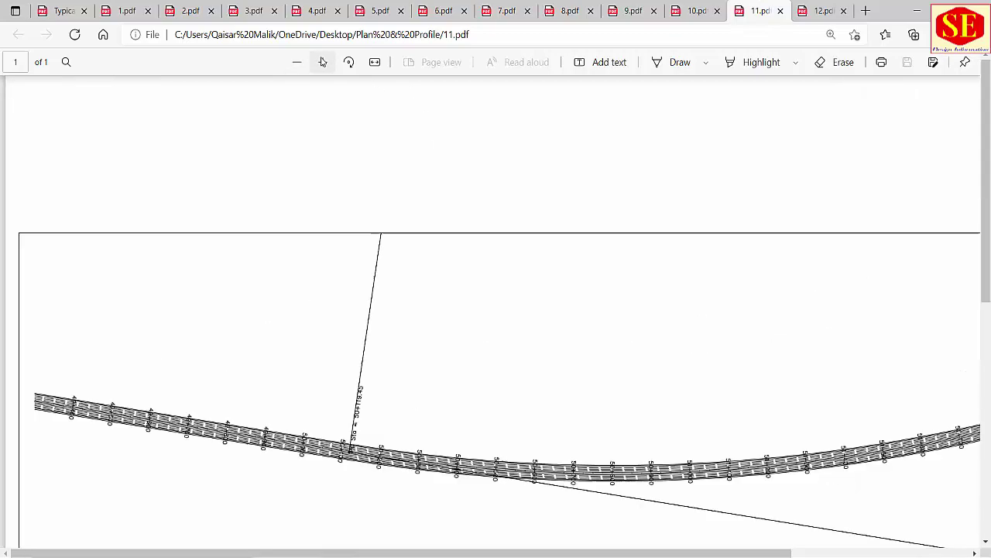
scroll(643, 208, down, 8)
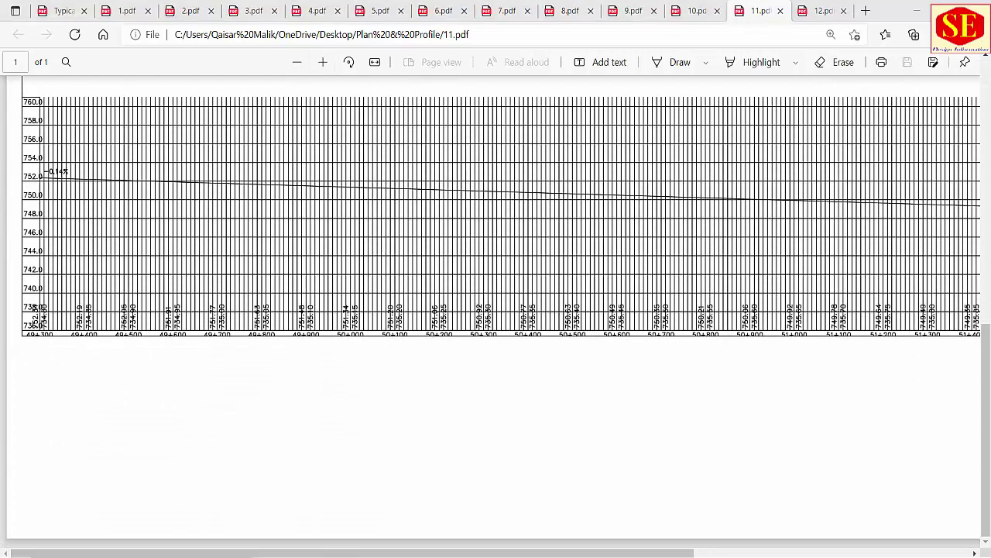
click(705, 553)
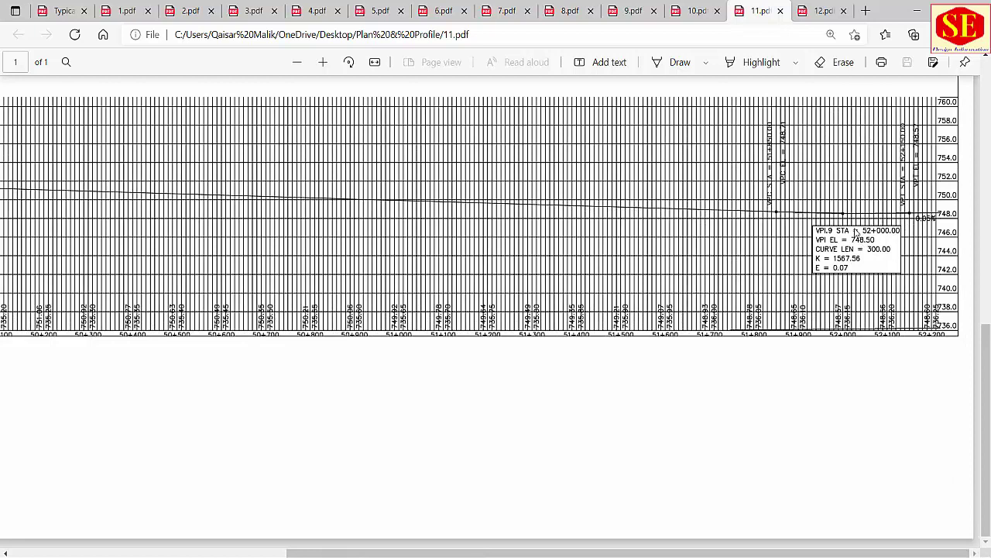
Step: Switch back to the Excel workbook and enter station 8500, elevation 721.15 and vertical curve length 250 for PVI.2
key(alt+Tab)
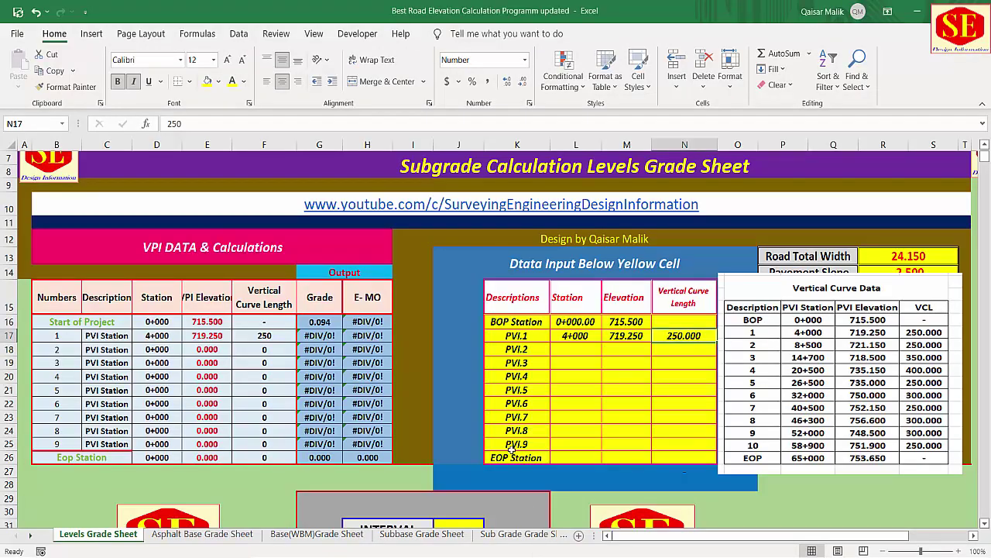
click(516, 443)
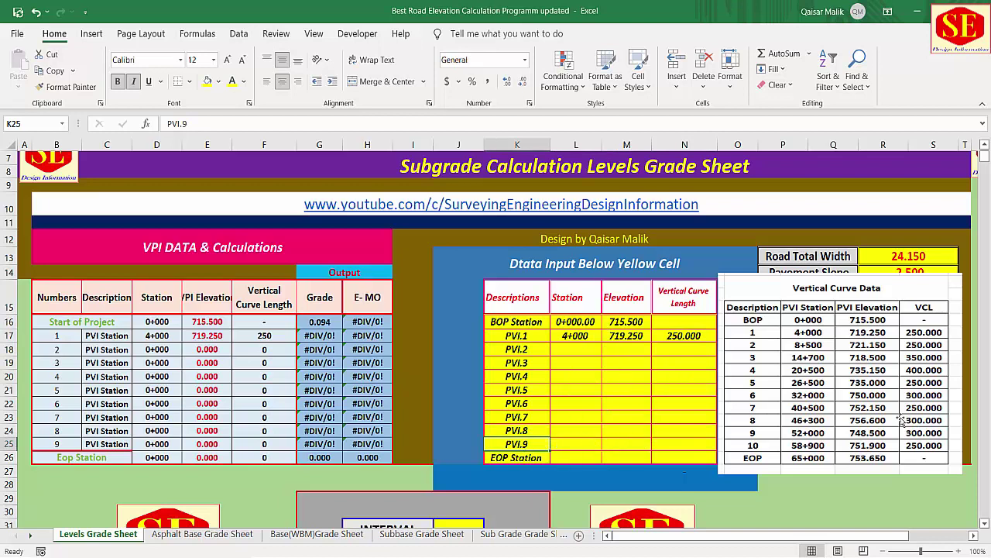
click(572, 348)
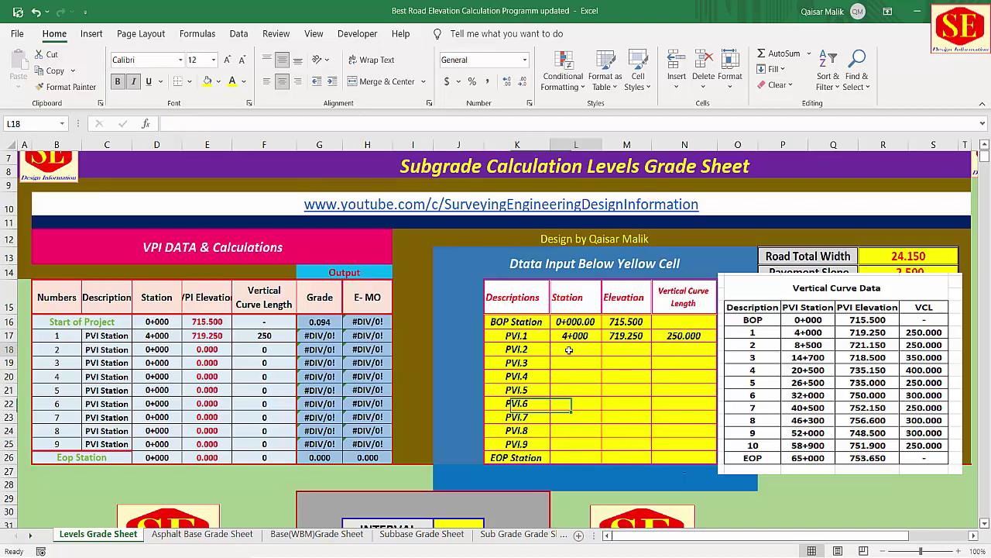
text(850)
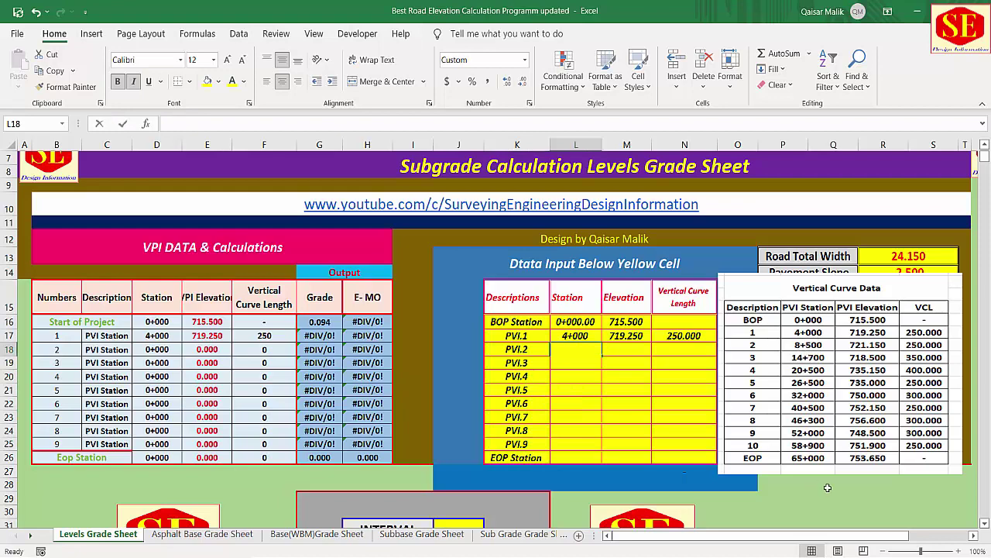
text(0)
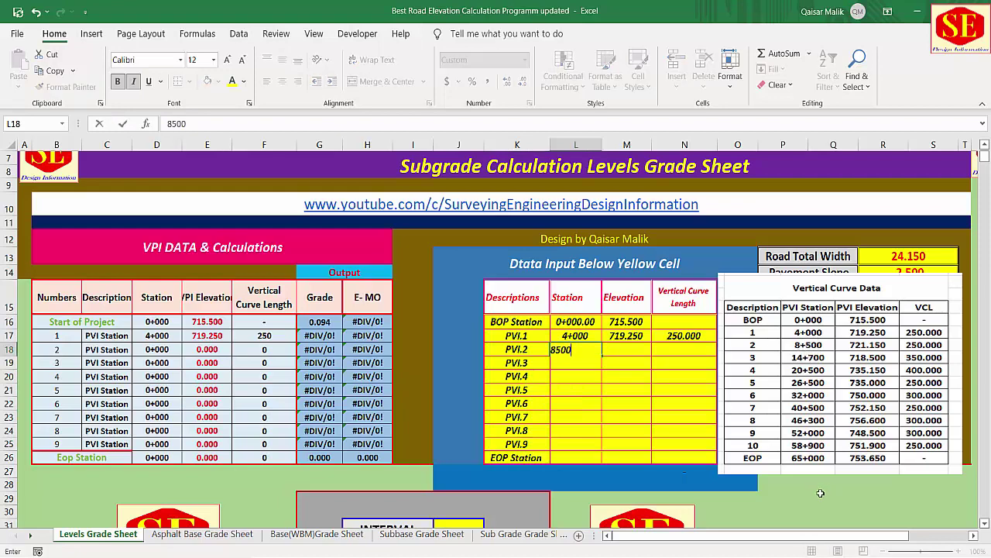
click(630, 348)
text(721)
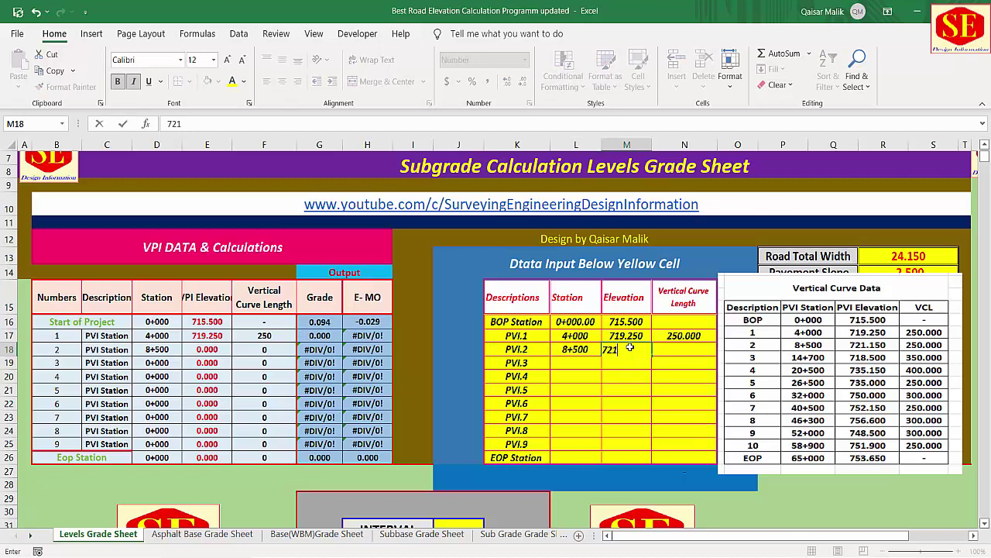
text(.15)
key(ctrl+Return)
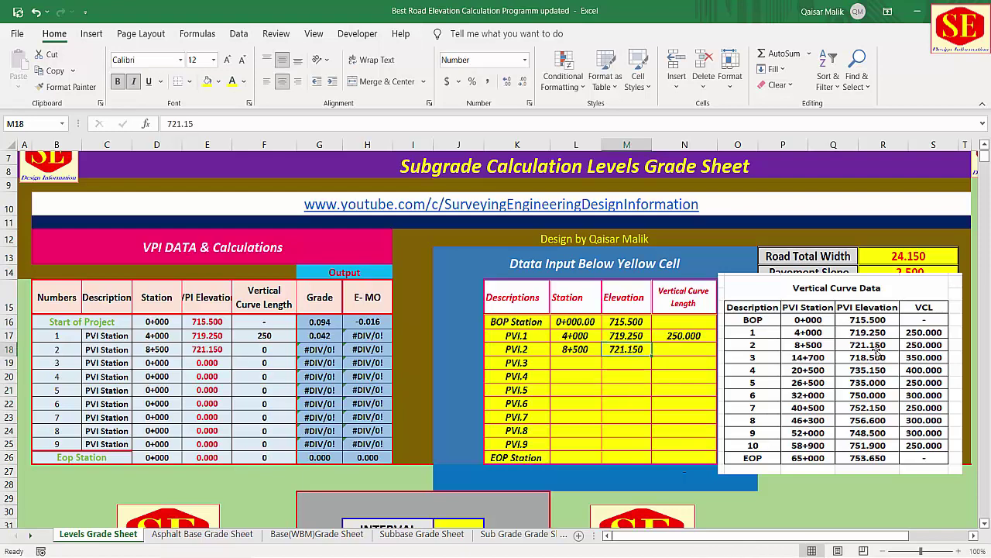
click(685, 350)
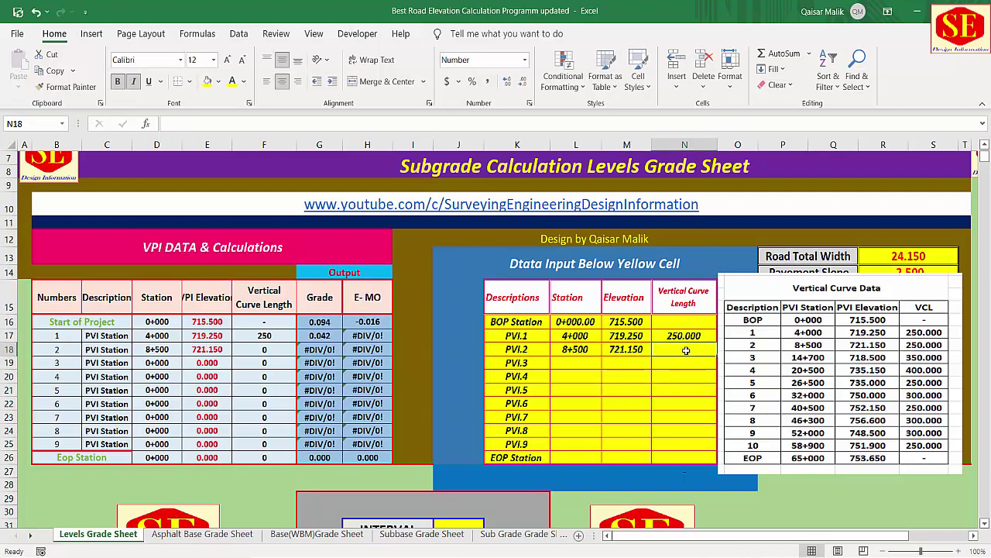
text(250)
key(Return)
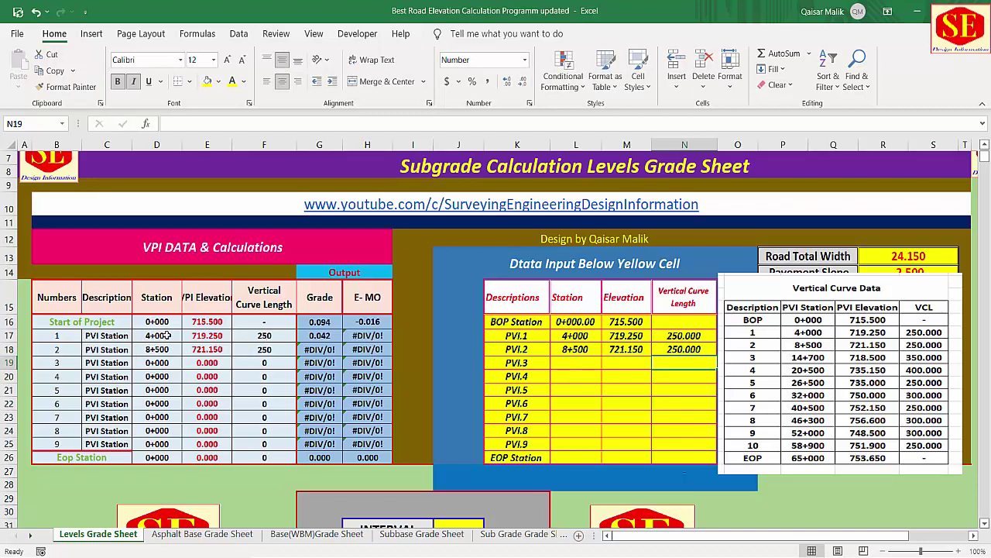
Step: Enter station 14700, elevation 718.5 and vertical curve length 350 for PVI.3 in the yellow input table
click(597, 362)
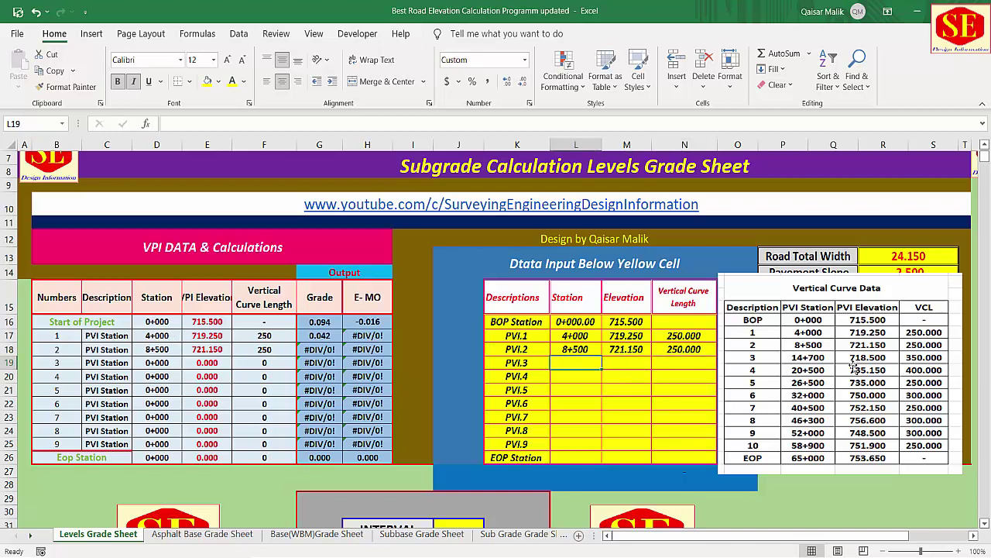
text(4)
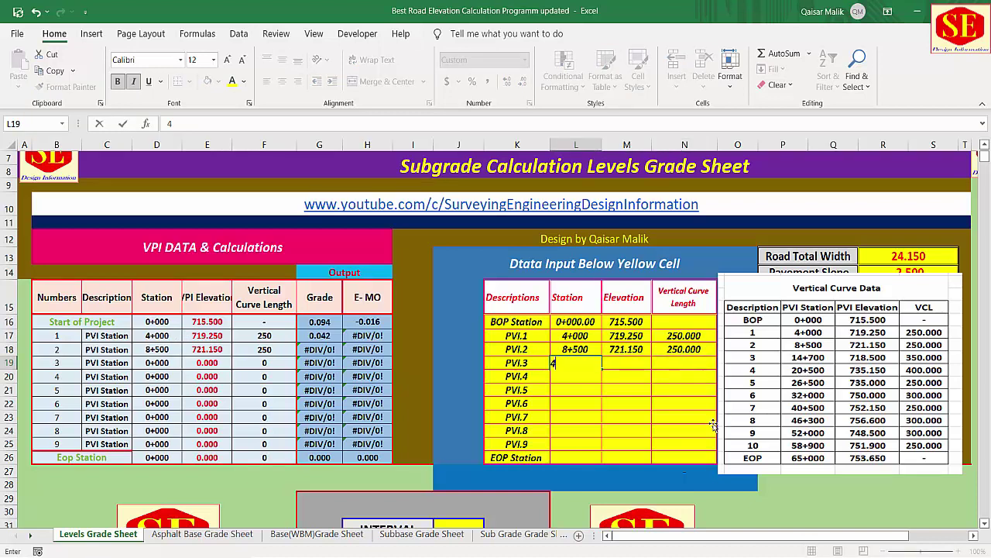
text(1700)
click(632, 363)
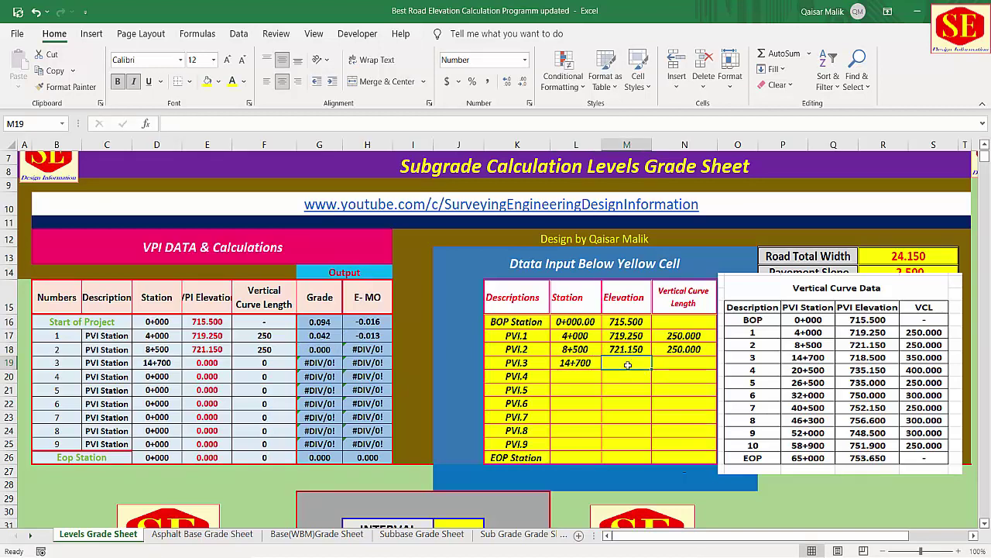
text(718.5)
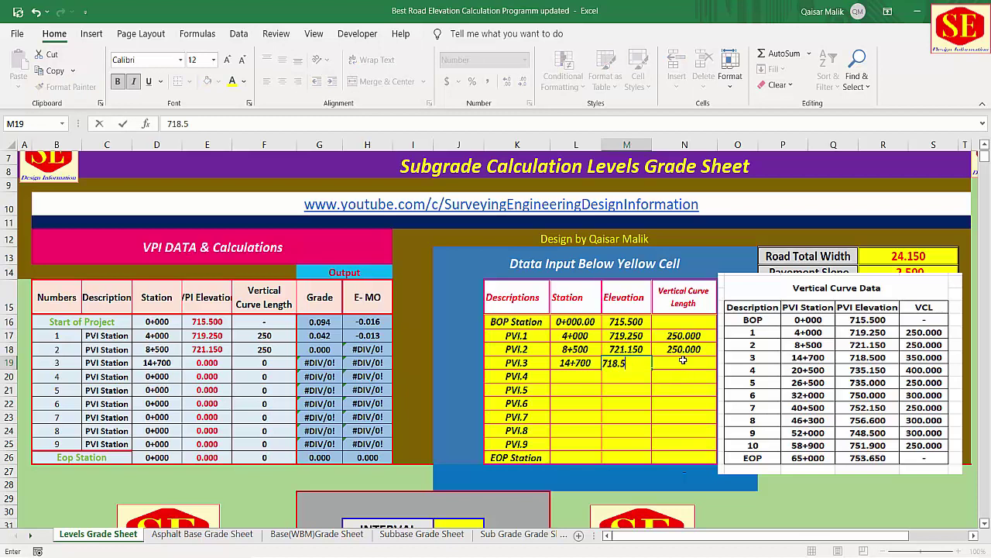
click(683, 361)
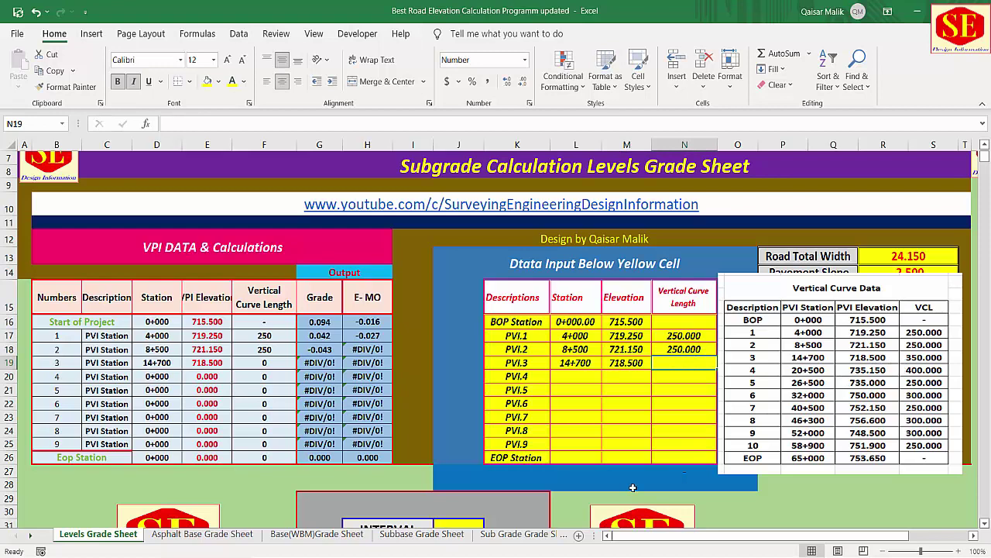
text(350)
key(Return)
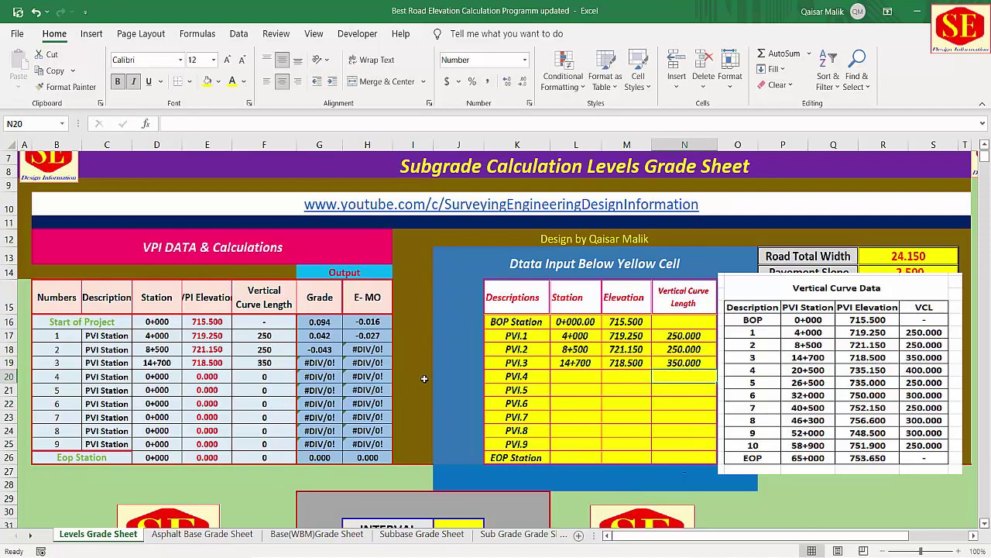
Step: Enter station 20500, elevation 735.150 and vertical curve length 400 for PVI.4 in the yellow input table
click(588, 373)
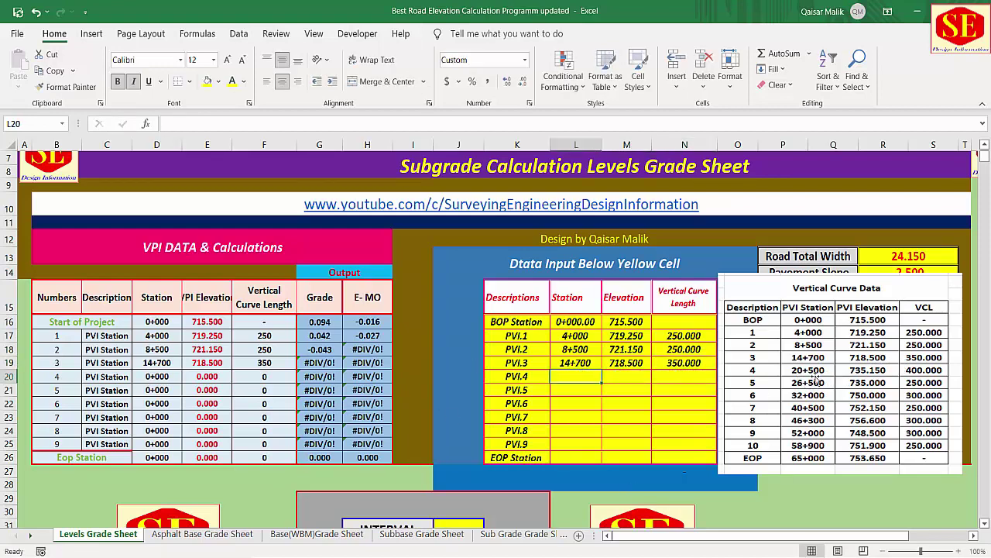
text(20500)
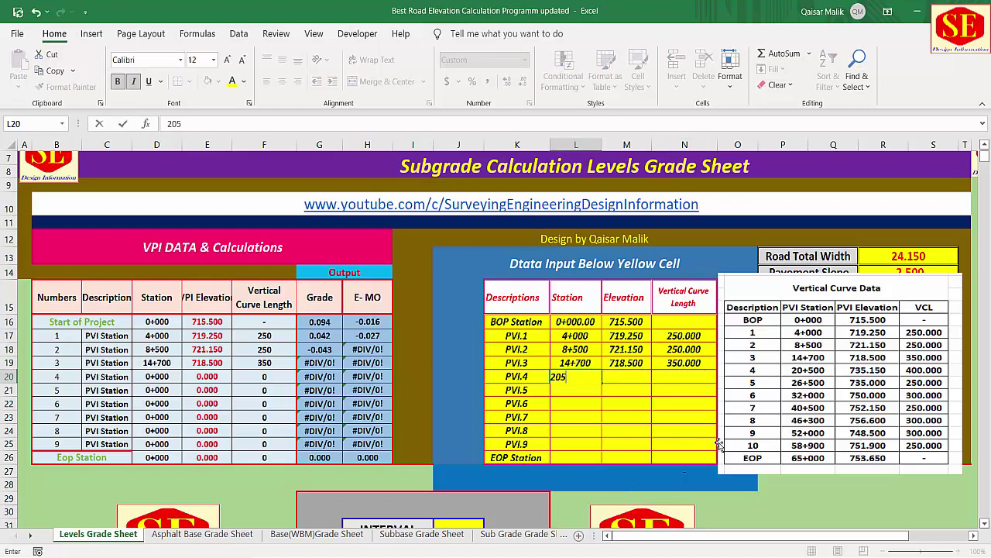
click(623, 377)
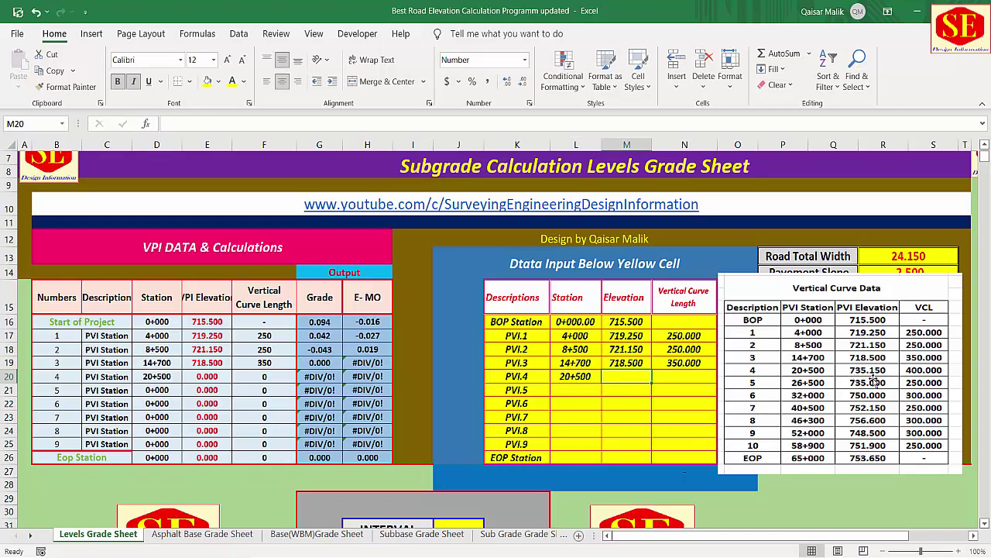
text(735.150)
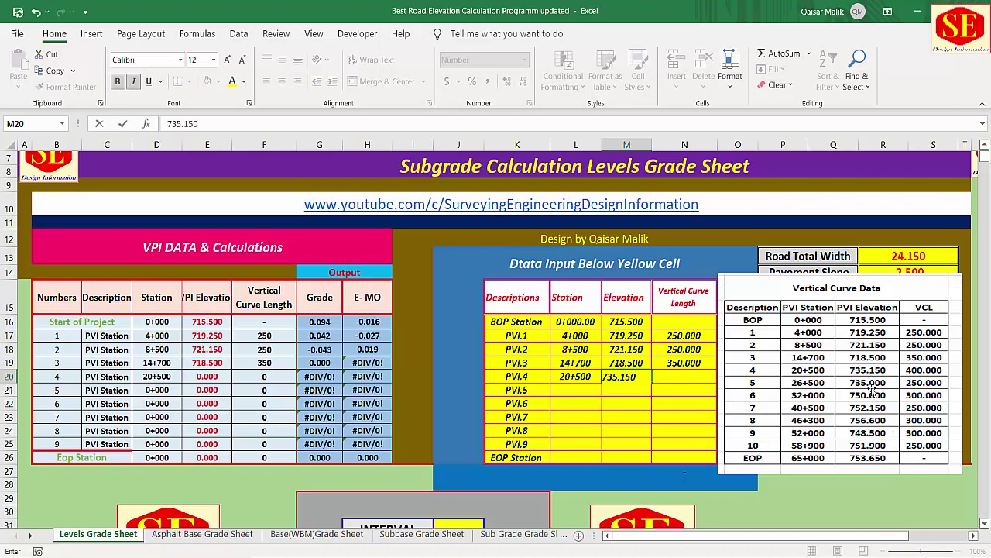
key(Return)
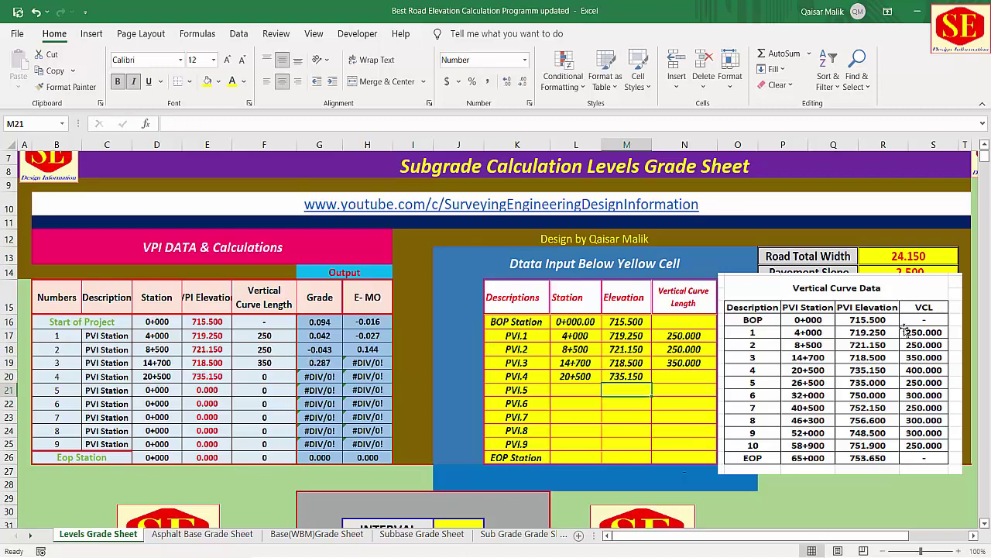
click(684, 372)
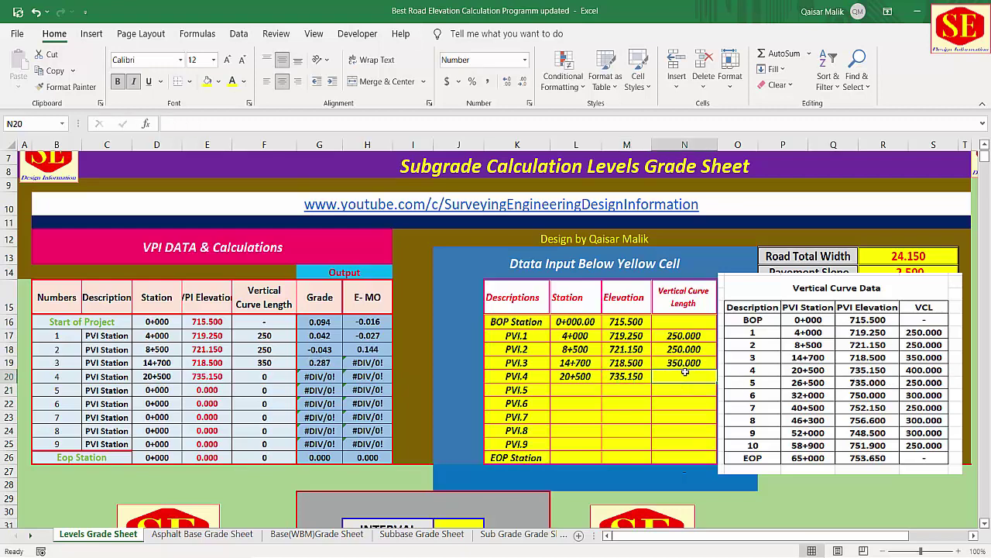
text(400)
click(650, 406)
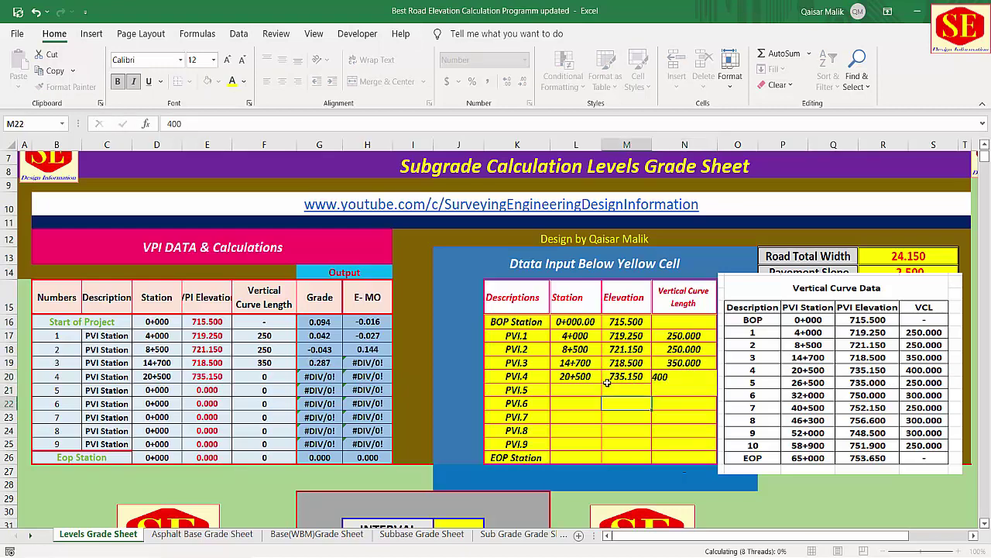
Step: Enter station 26500, elevation 735.00 and vertical curve length 250 for PVI.5 in the yellow input table
click(587, 392)
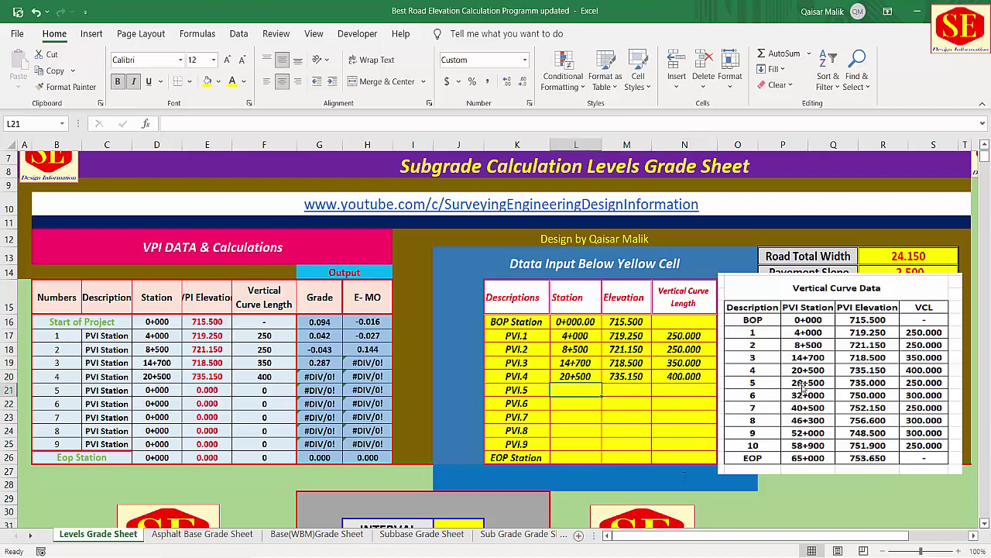
text(265)
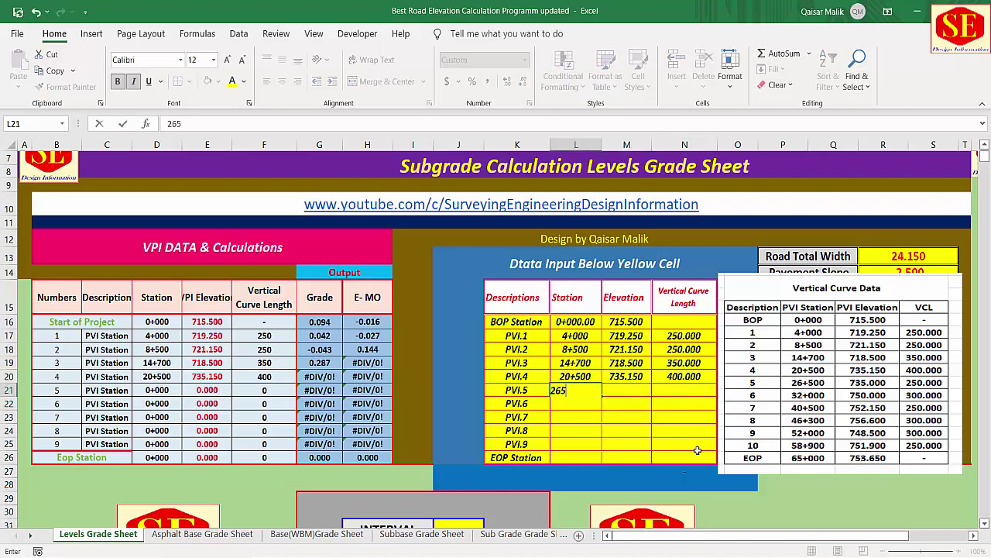
text(00)
click(640, 387)
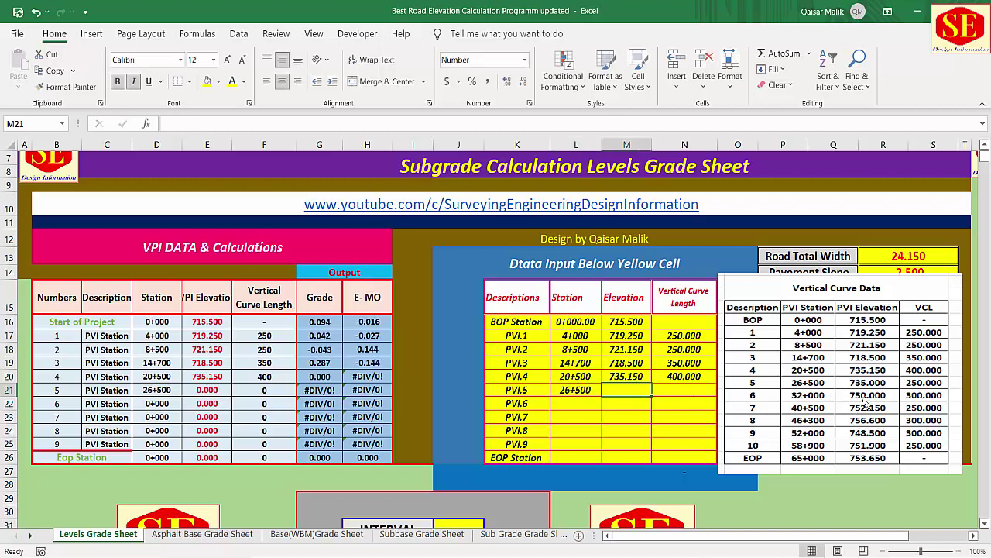
text(735)
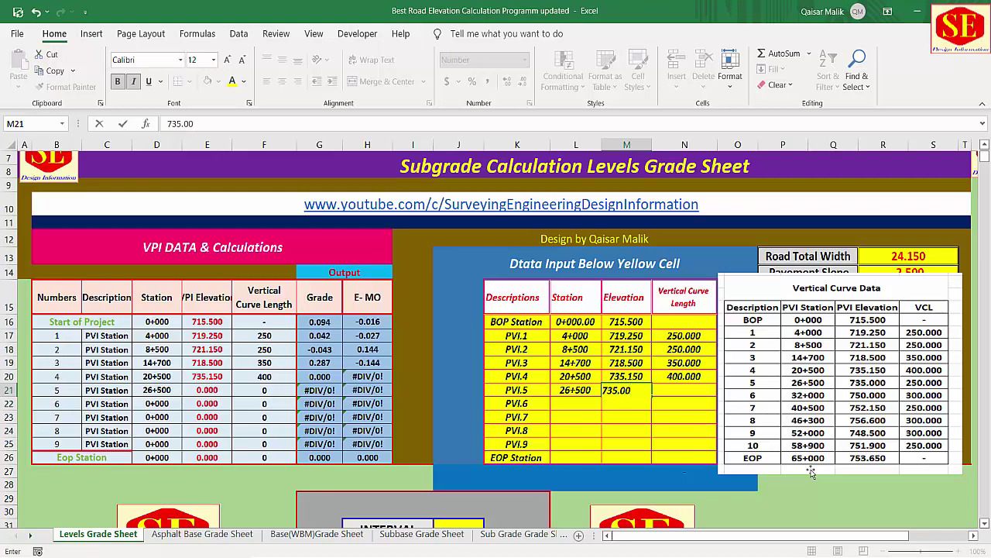
click(705, 393)
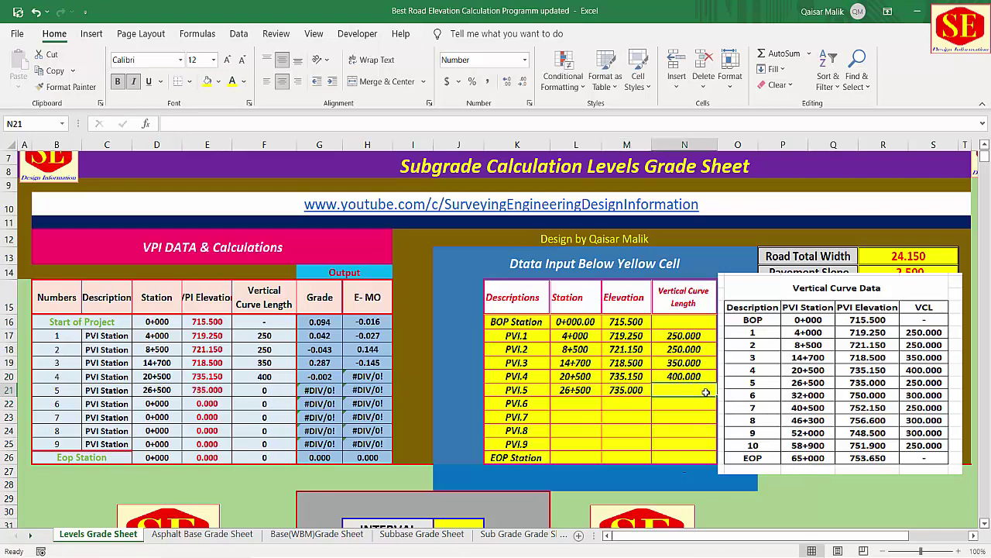
text(250)
key(Return)
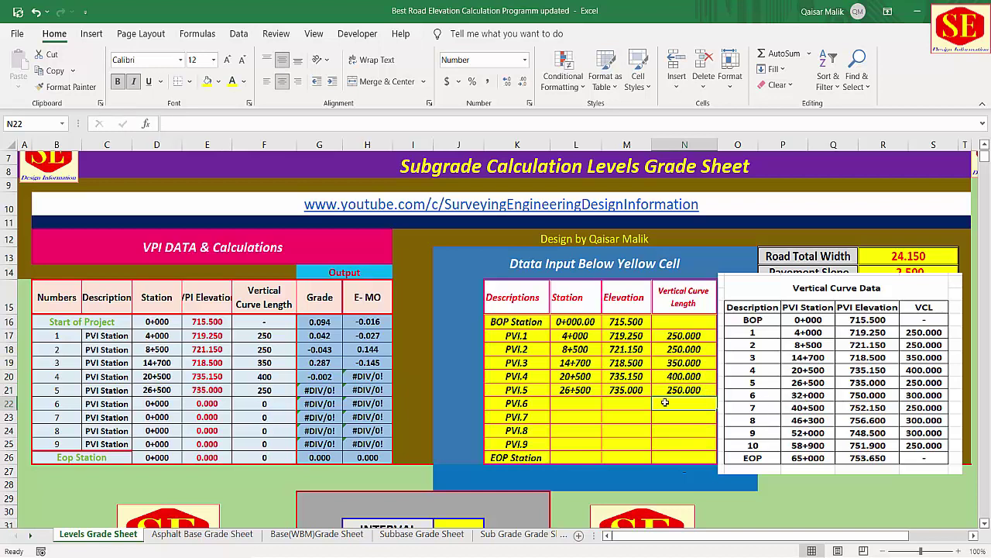
Step: Enter station 32000, elevation 750.00 and vertical curve length 300 for PVI.6 in the yellow input table
click(594, 406)
text(3200)
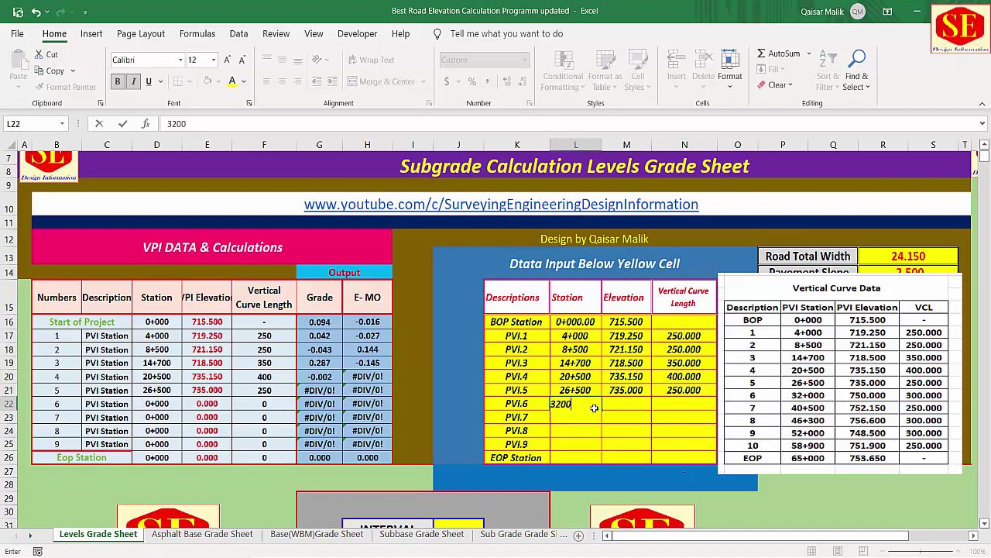
text(0)
click(631, 401)
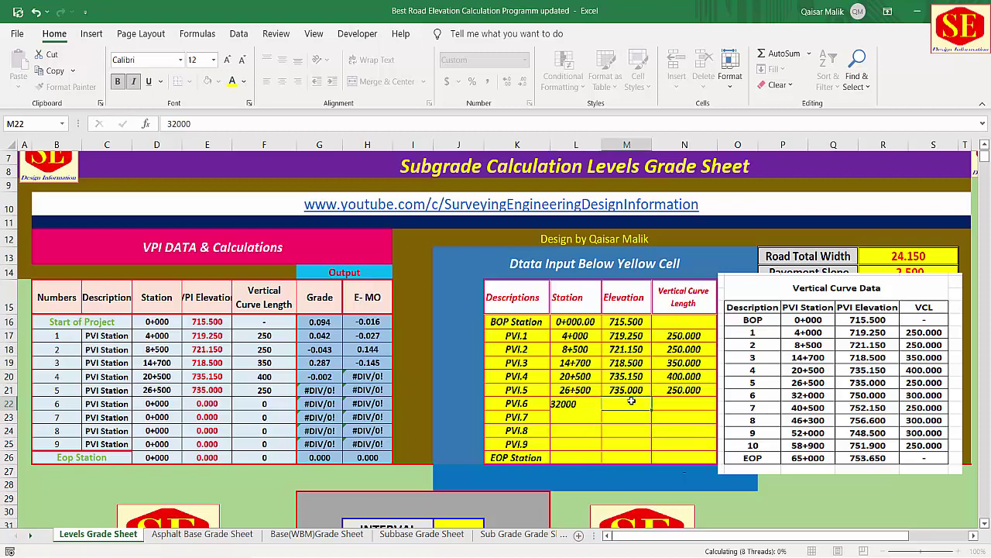
text(7)
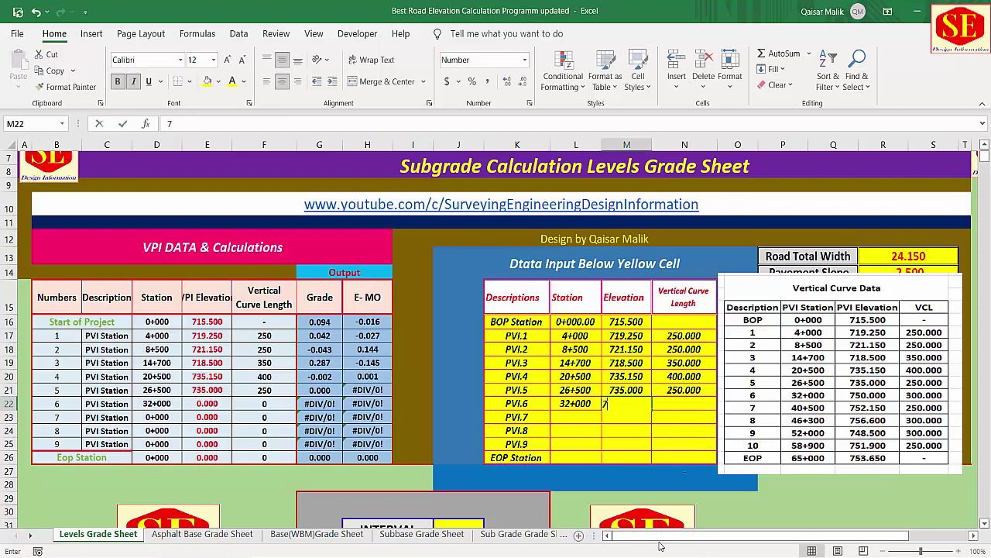
text(50.00)
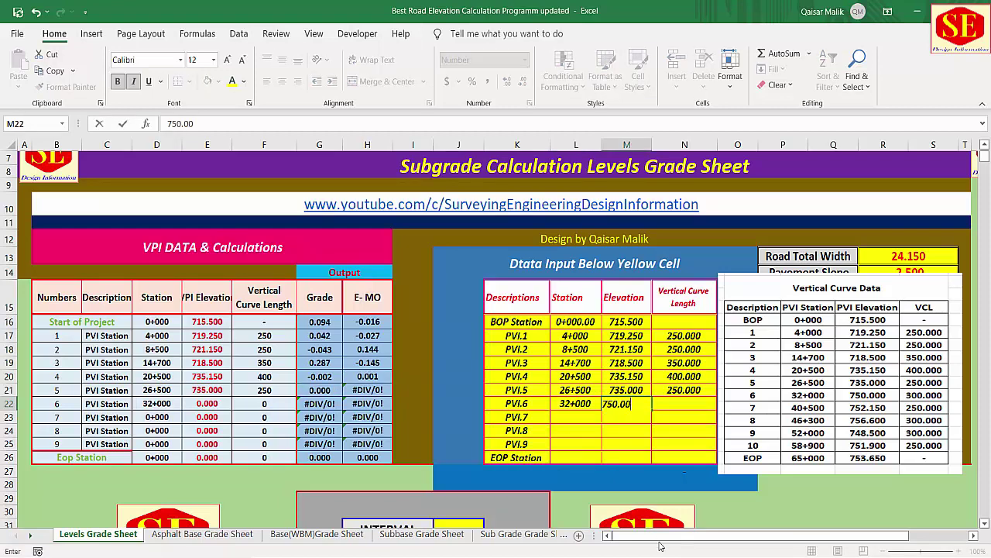
click(686, 401)
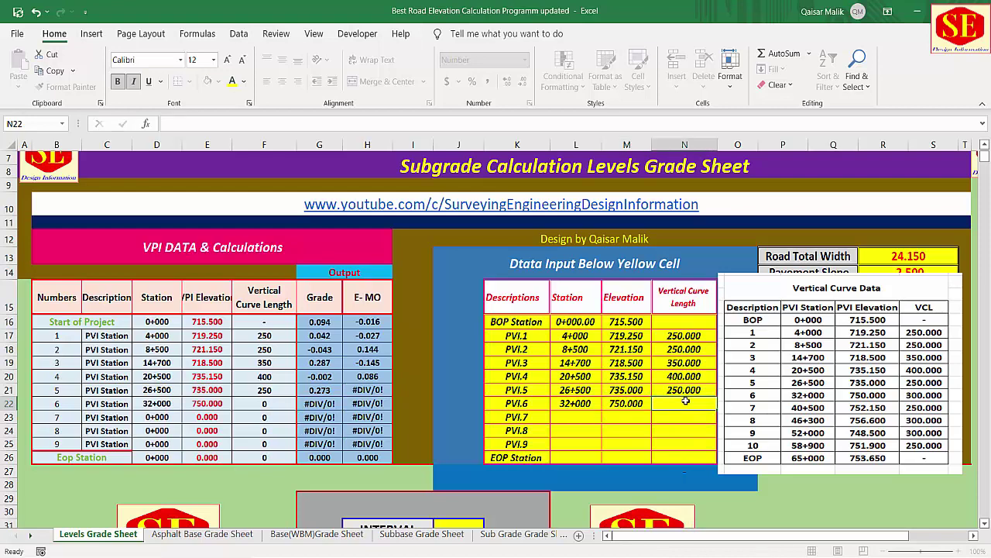
text(300)
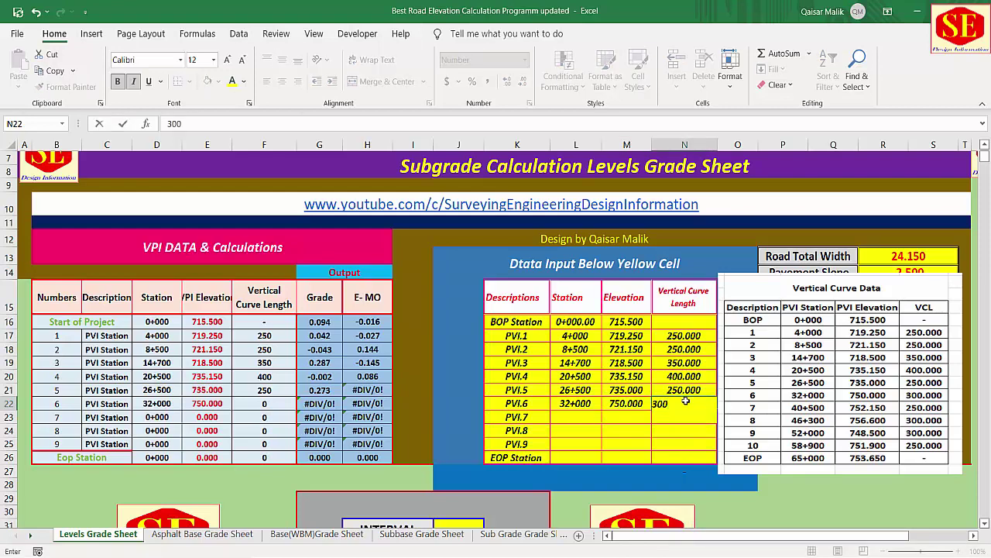
key(Return)
Step: Enter station 40500, elevation 752.150 and vertical curve length 250 for PVI.7 in the yellow input table
click(575, 417)
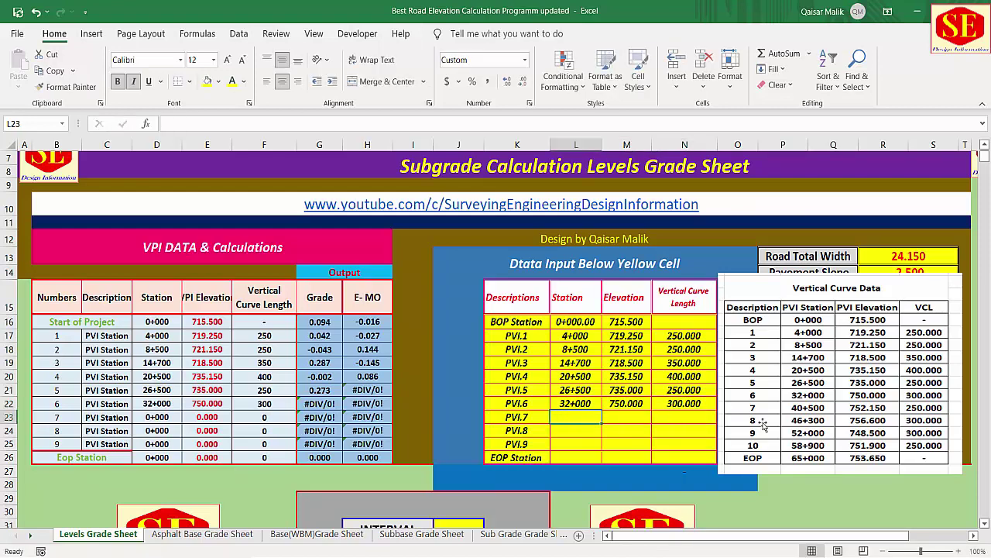
text(40500)
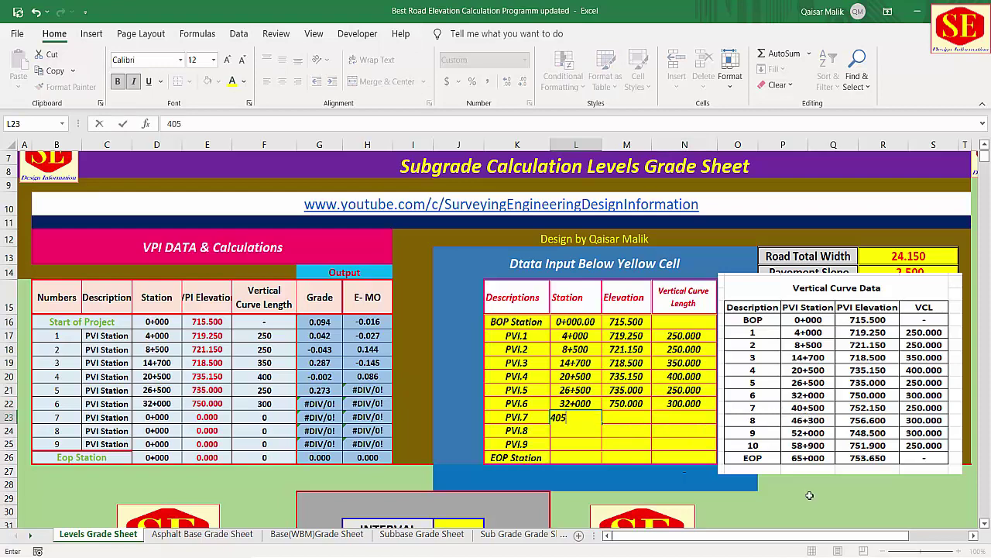
click(631, 416)
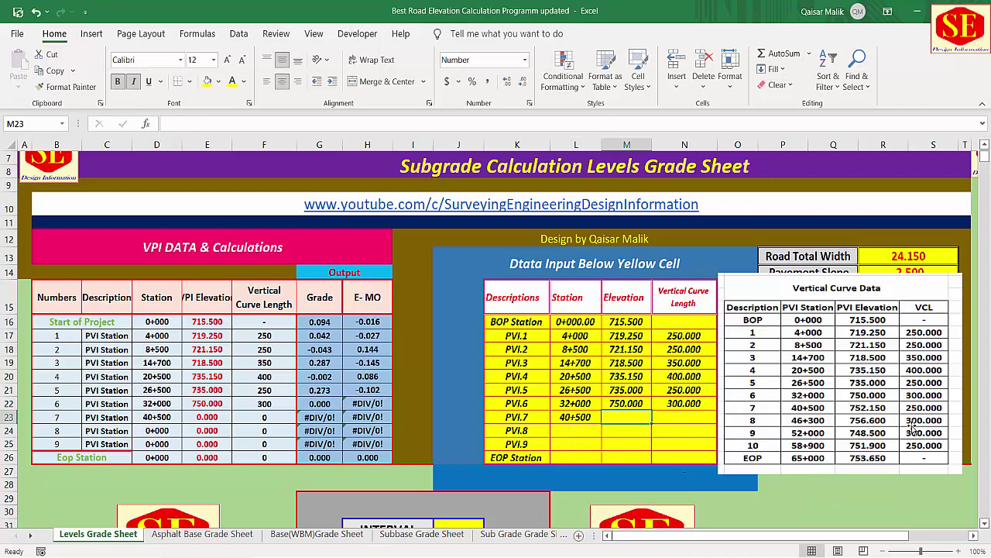
text(752.150)
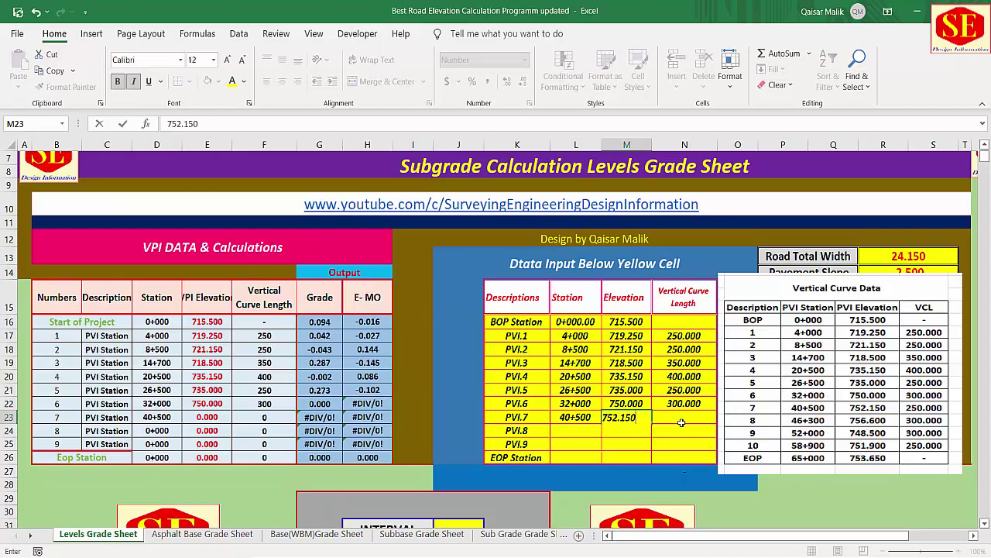
key(Tab)
text(250)
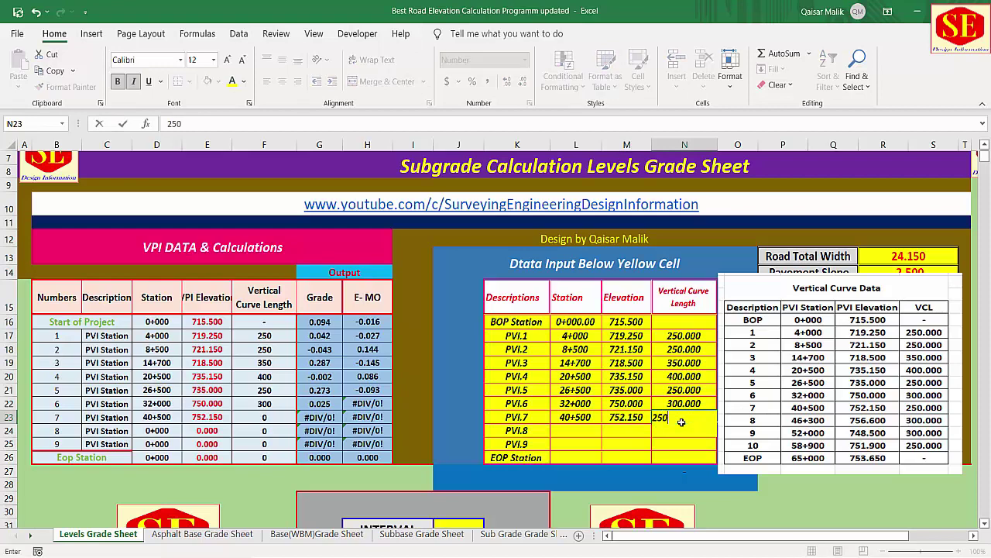
key(Return)
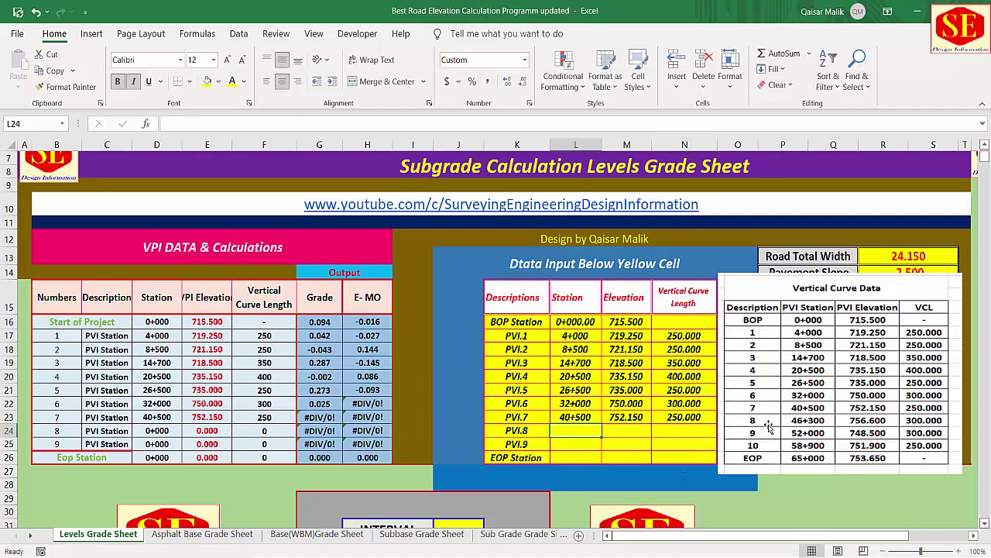
Step: Enter station 46300, elevation 756.6 and vertical curve length 300 for PVI.8 in the yellow input table
text(463)
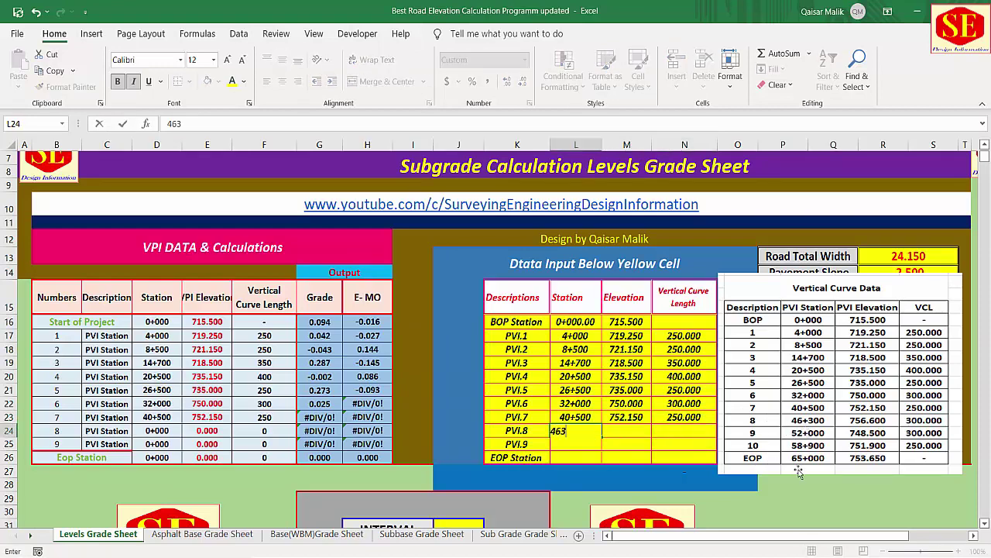
text(00)
key(Tab)
text(756)
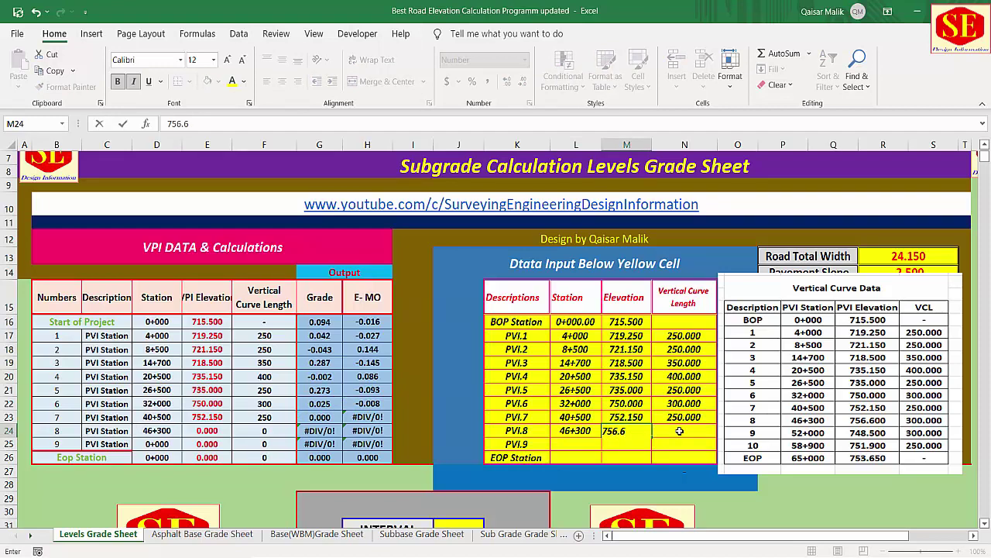
key(Tab)
text(300)
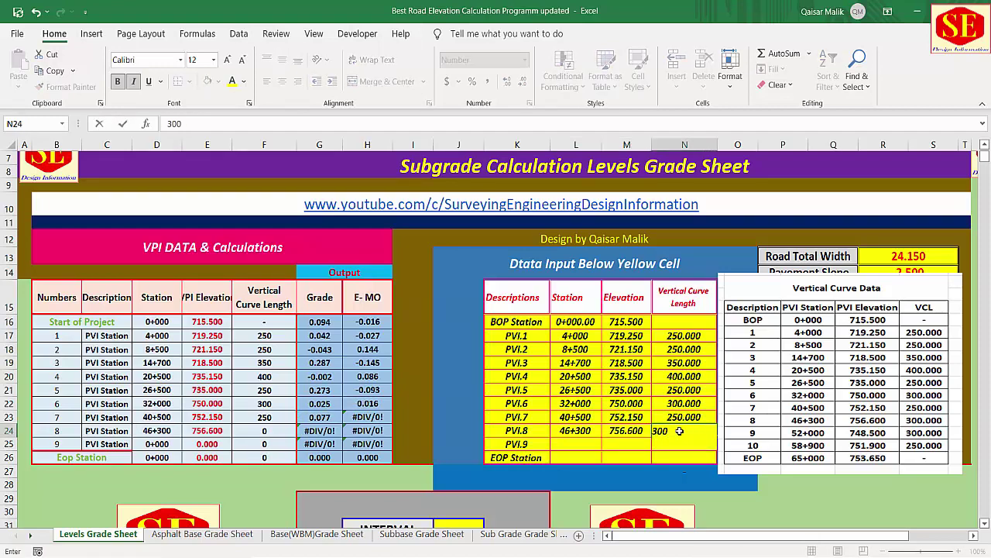
key(Return)
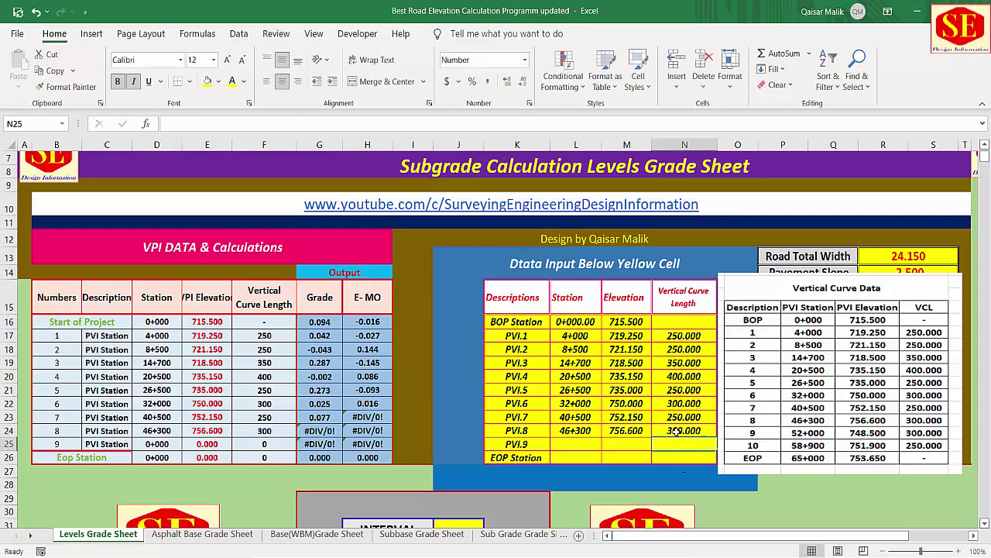
Step: Enter station 52000, elevation 748.5 and vertical curve length 300 for PVI.9 in the yellow input table
click(566, 447)
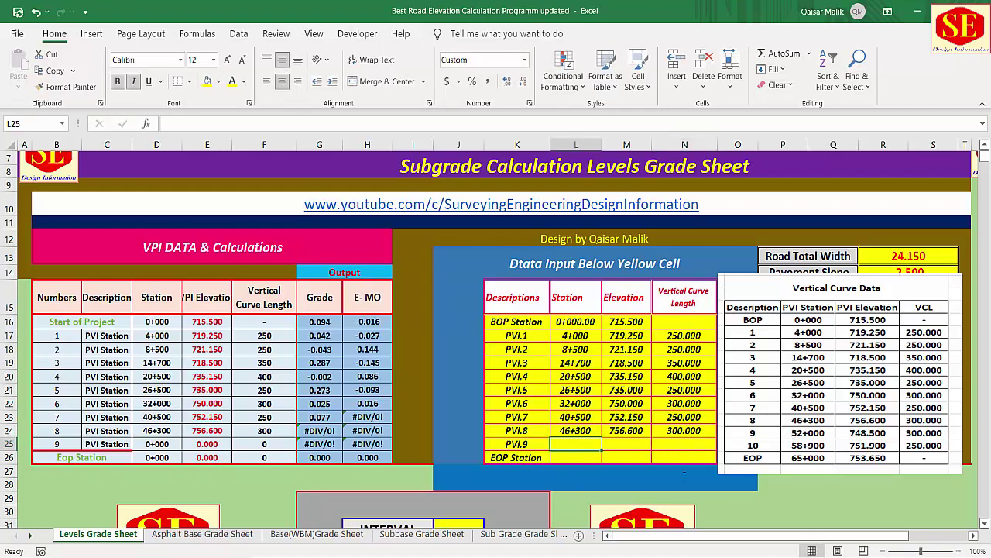
text(52000)
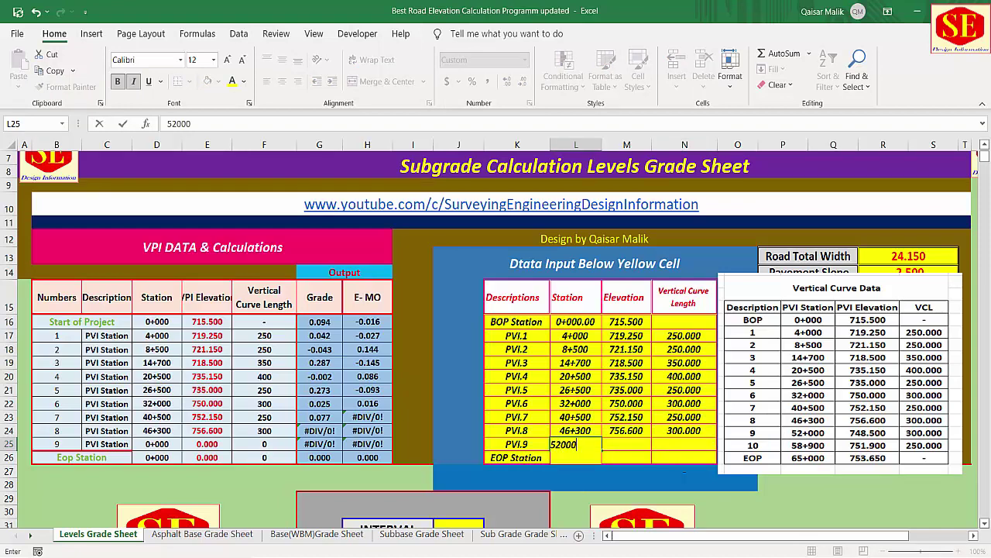
key(Tab)
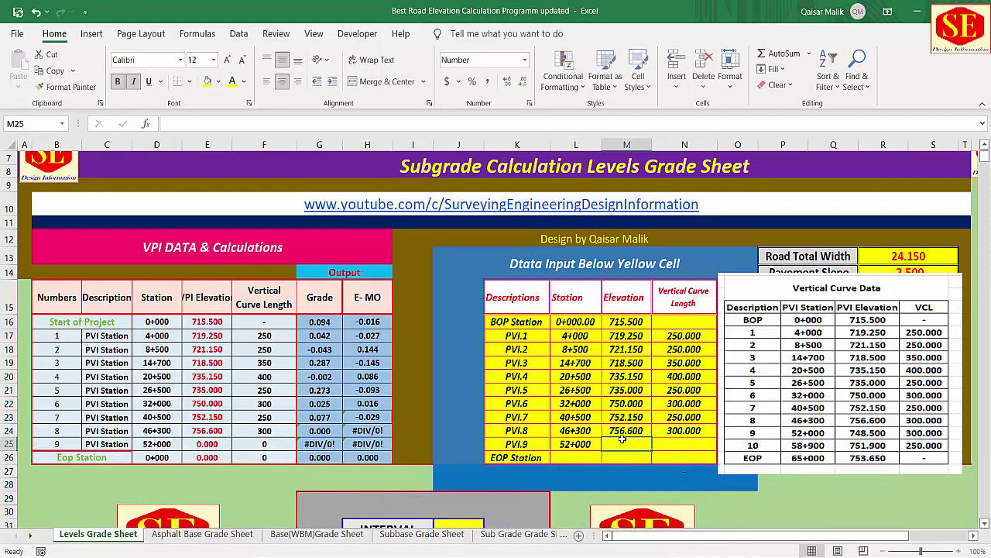
text(748.5)
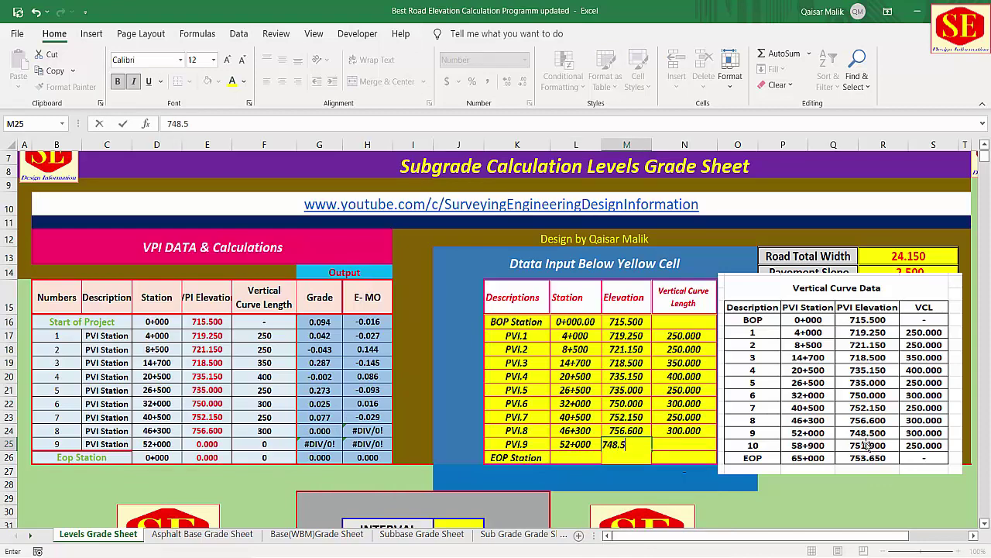
key(Tab)
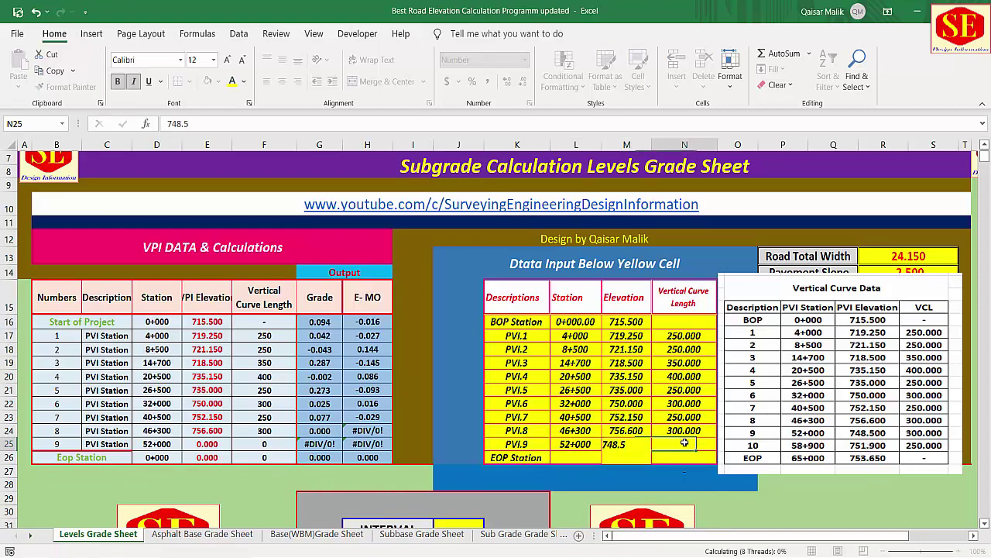
text(300)
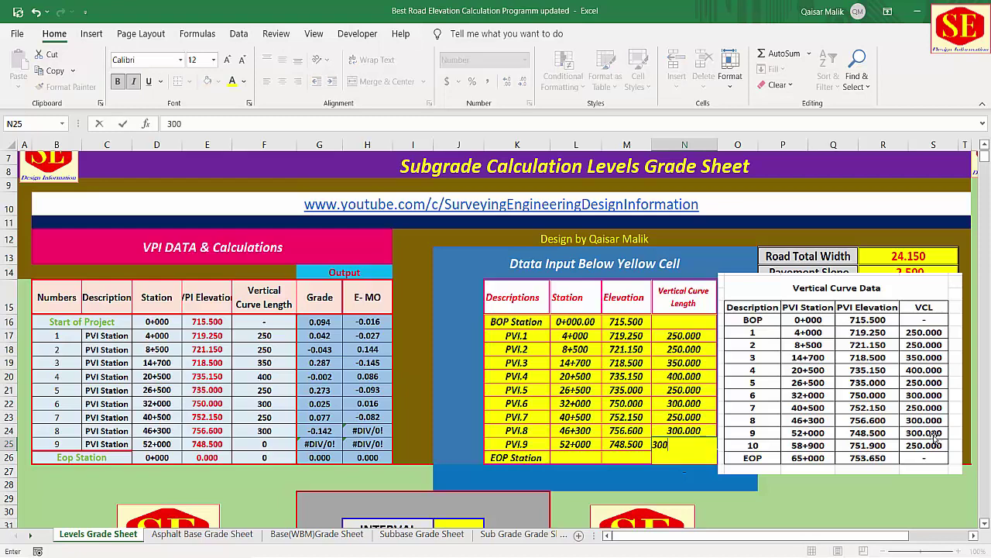
key(Return)
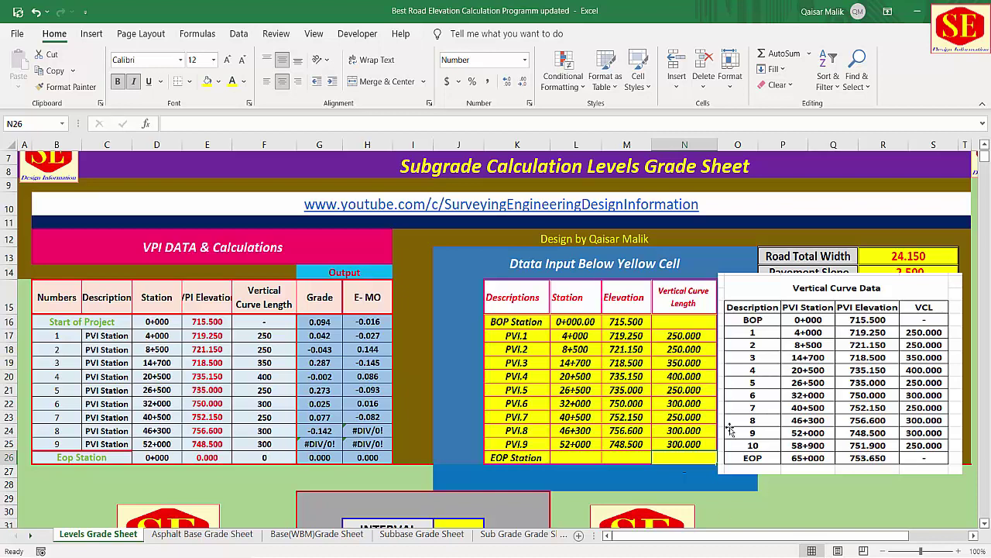
Step: Enter station 58900 and elevation 751.9 in the EOP Station row of the yellow input table
key(Left)
key(Left)
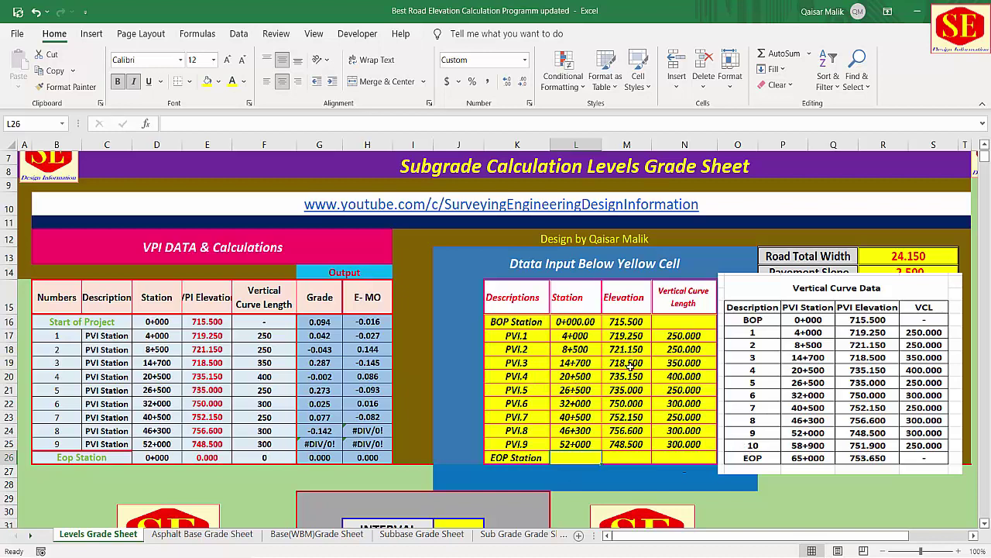
click(522, 378)
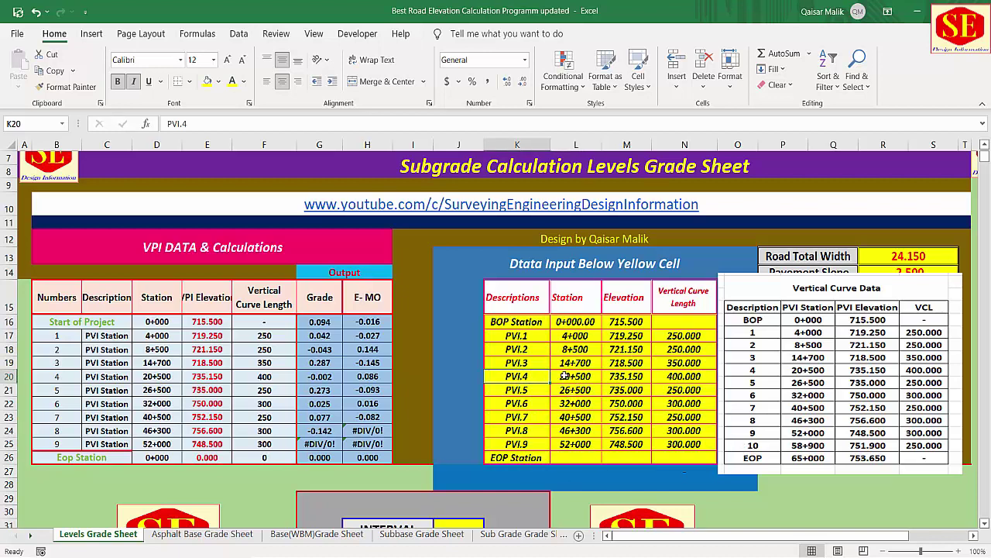
click(574, 458)
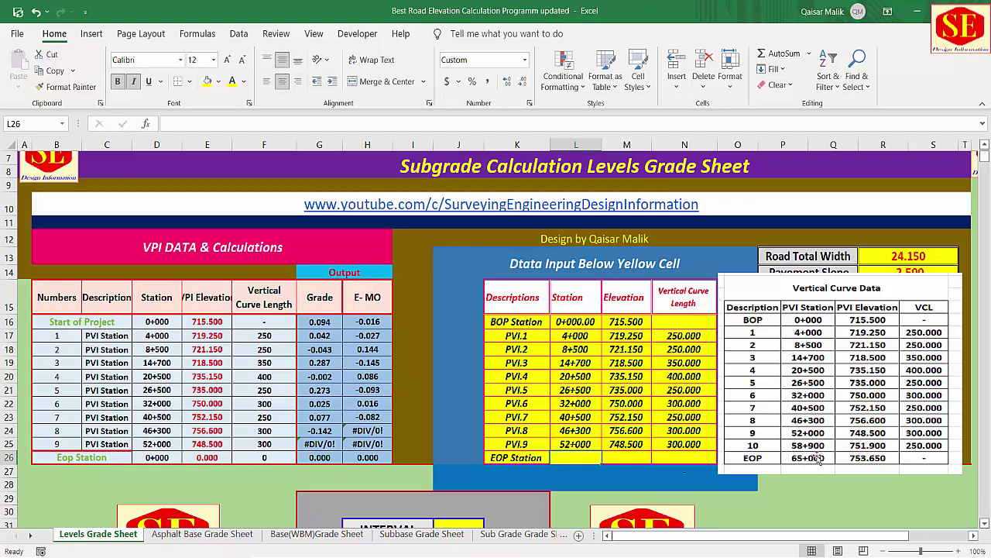
text(58900)
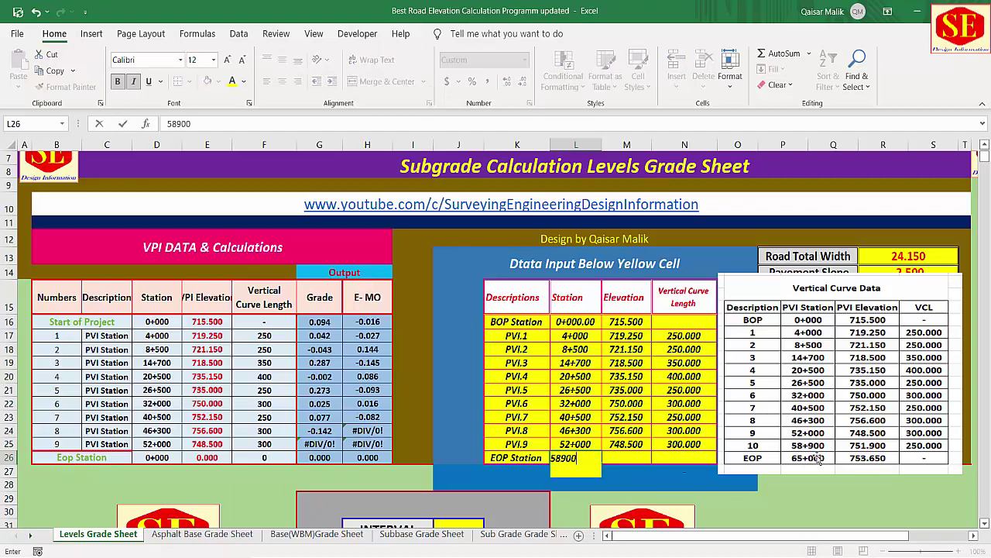
key(Tab)
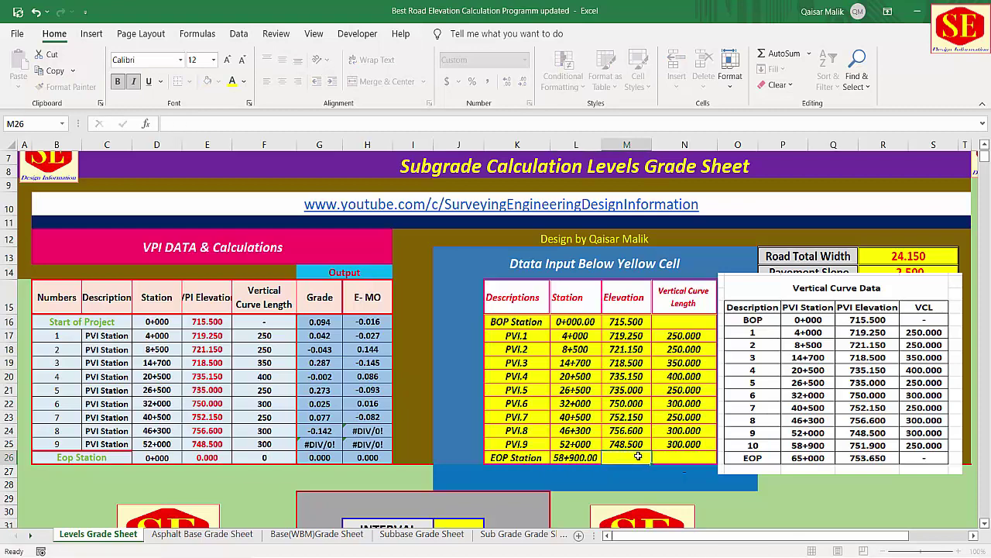
text(751)
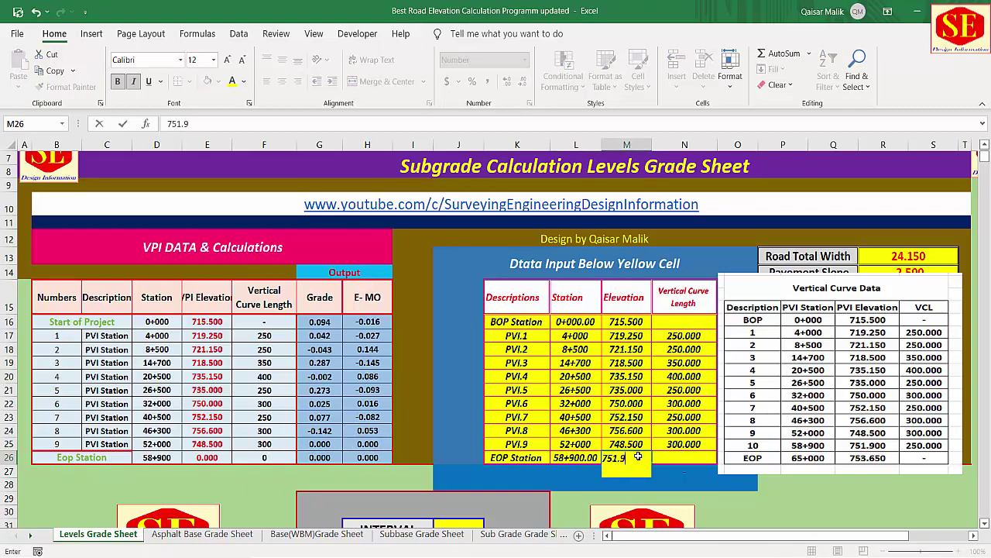
text(.9)
key(Return)
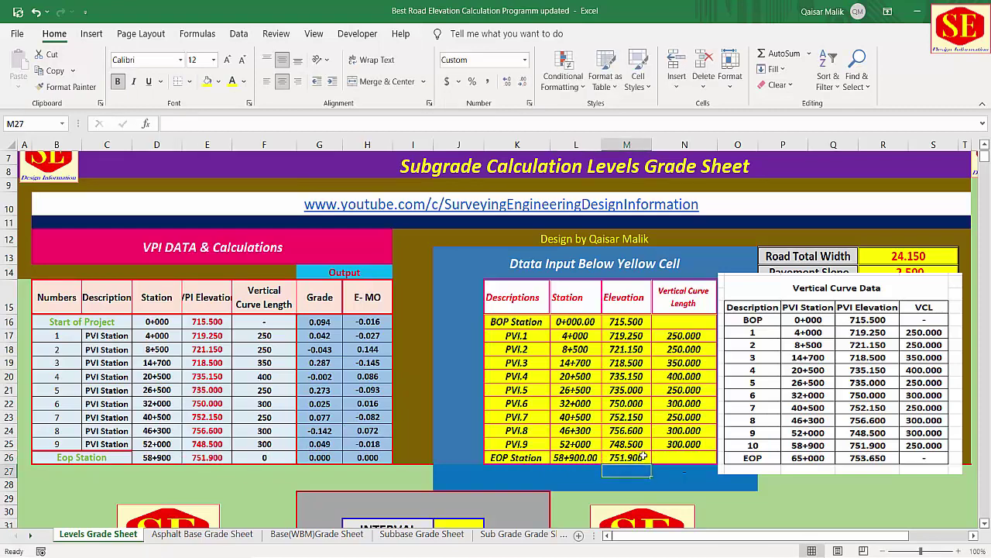
Step: Switch to the profile PDFs and examine the VPI.9 label in 11.pdf and the VPI 10 curve's start station and elevation in 12.pdf
click(560, 458)
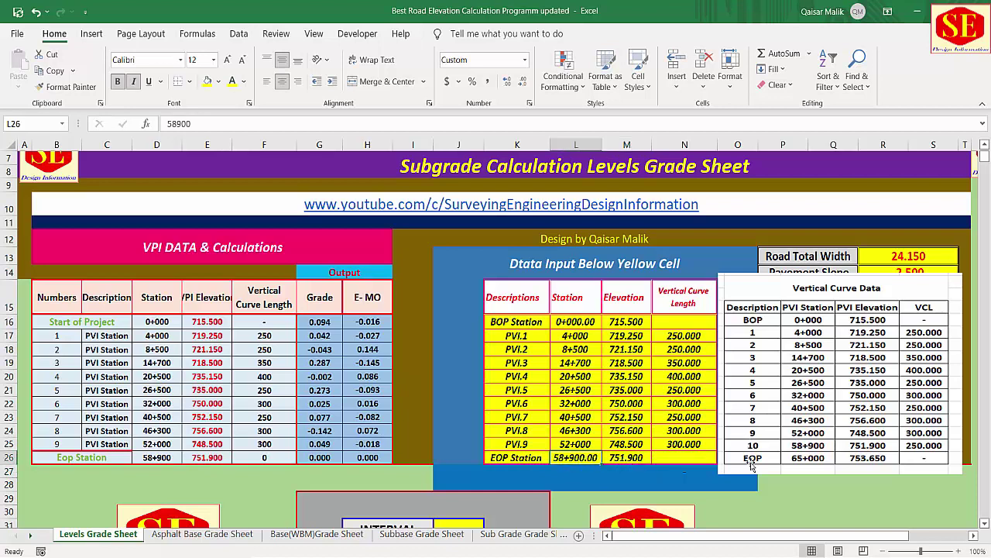
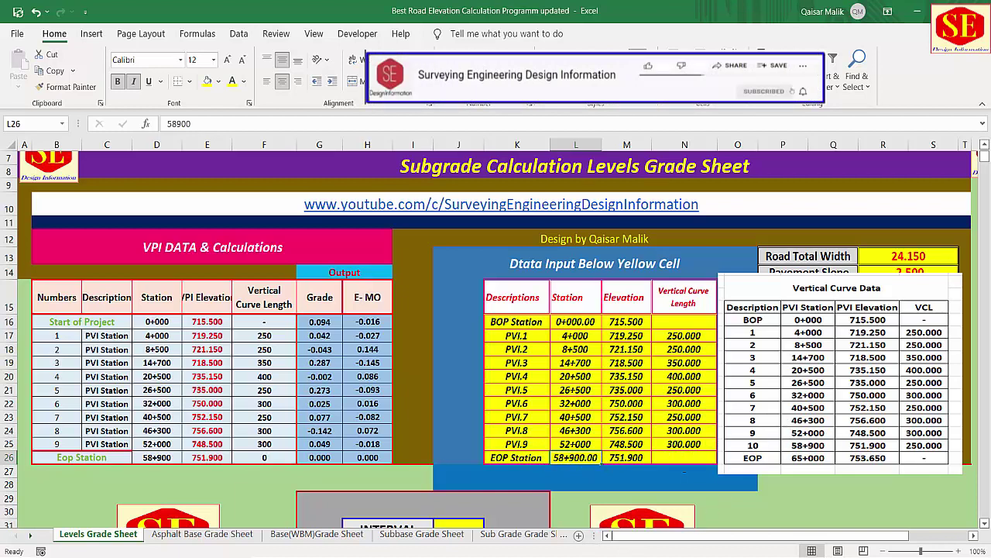
key(alt+Tab)
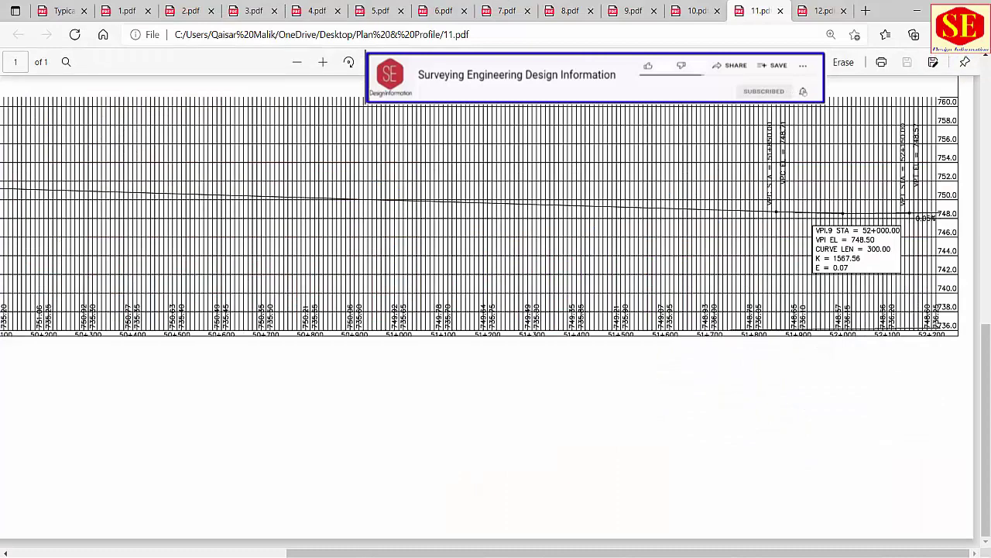
click(323, 62)
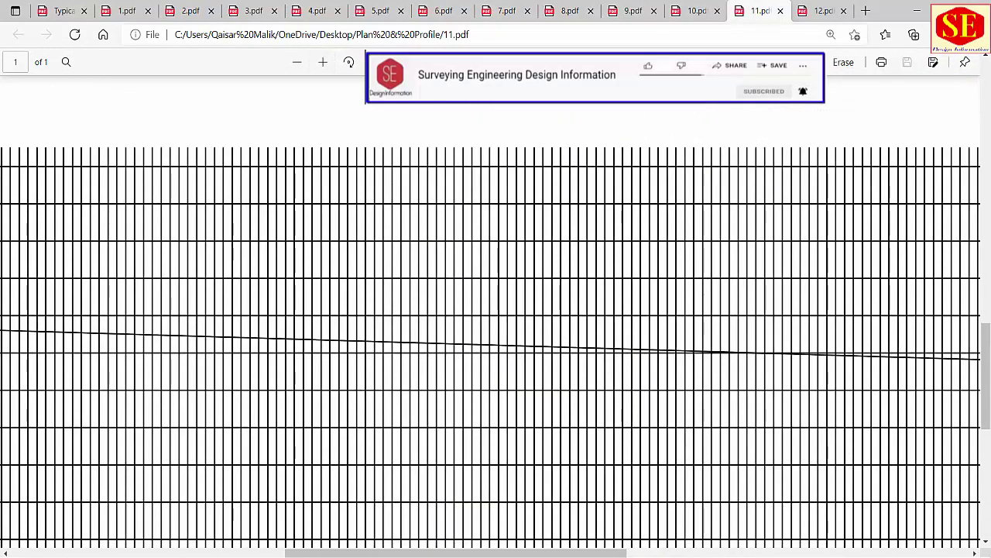
drag(606, 552, 952, 551)
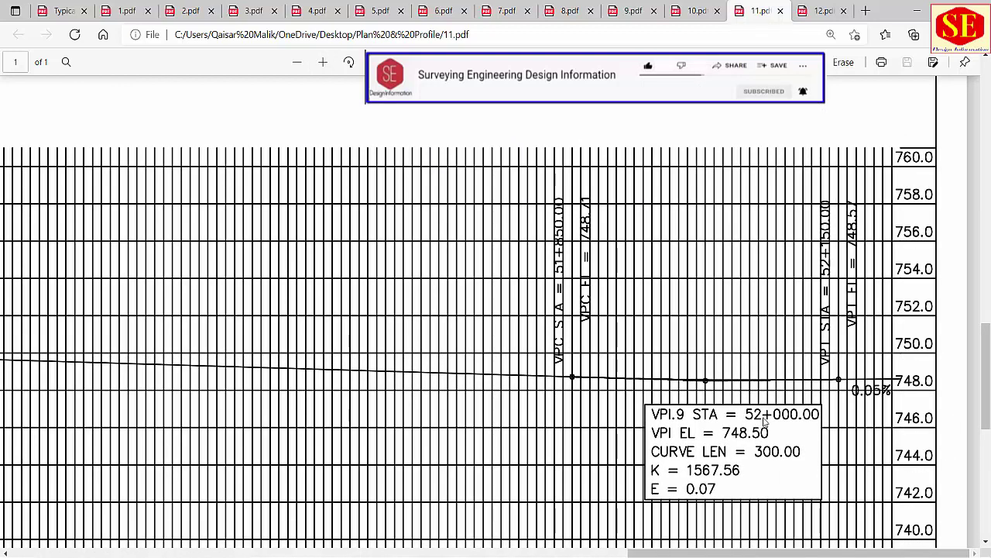
click(815, 11)
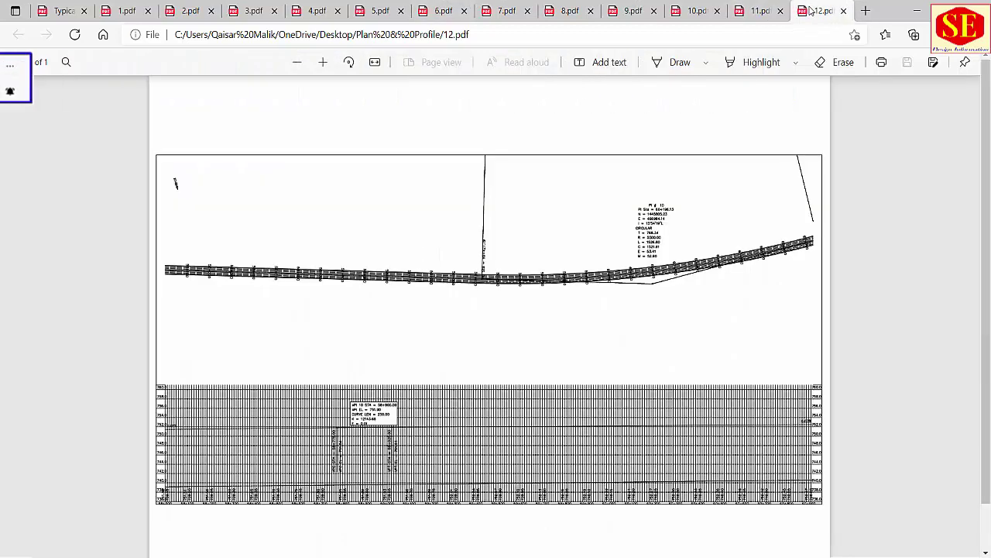
click(323, 62)
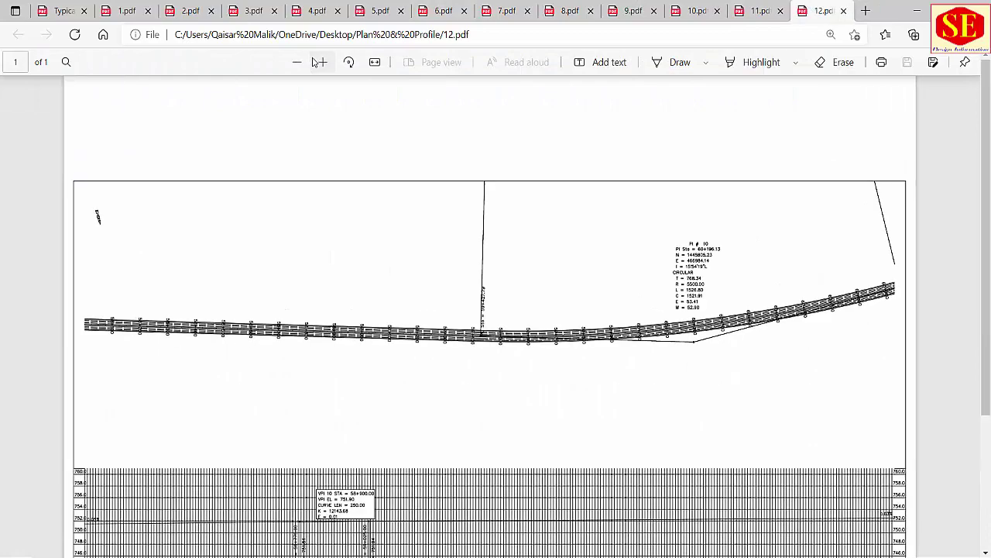
click(323, 62)
scroll(367, 303, down, 5)
scroll(370, 326, down, 1)
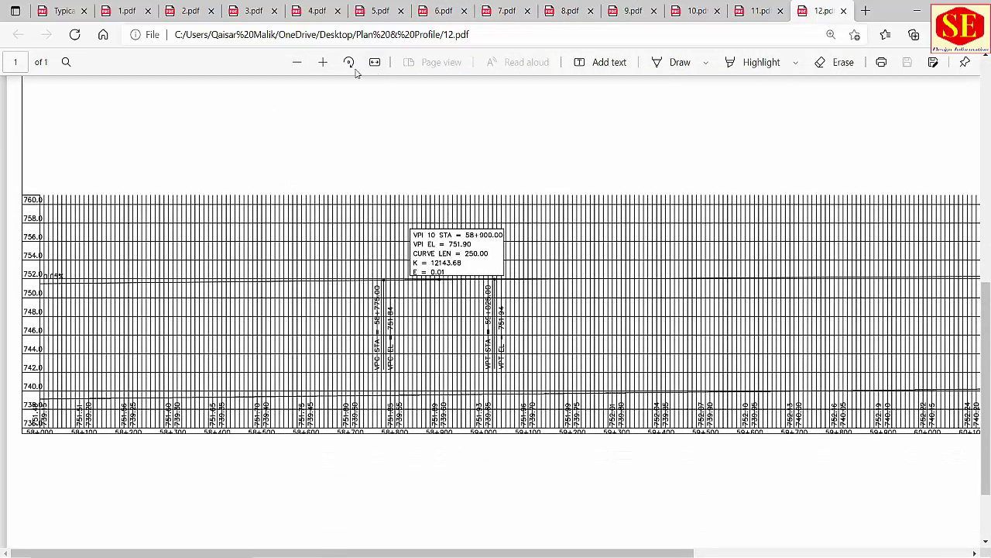
click(320, 62)
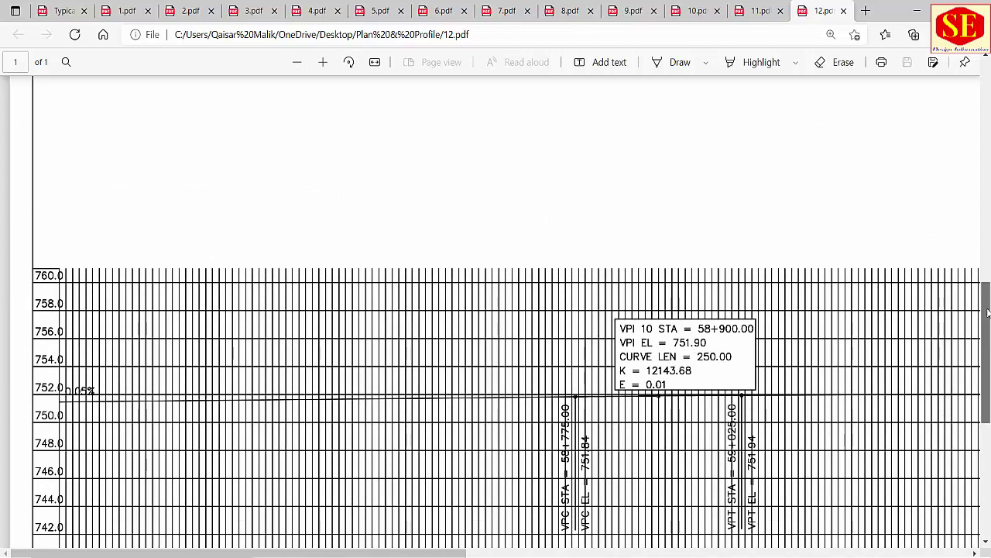
scroll(884, 354, down, 2)
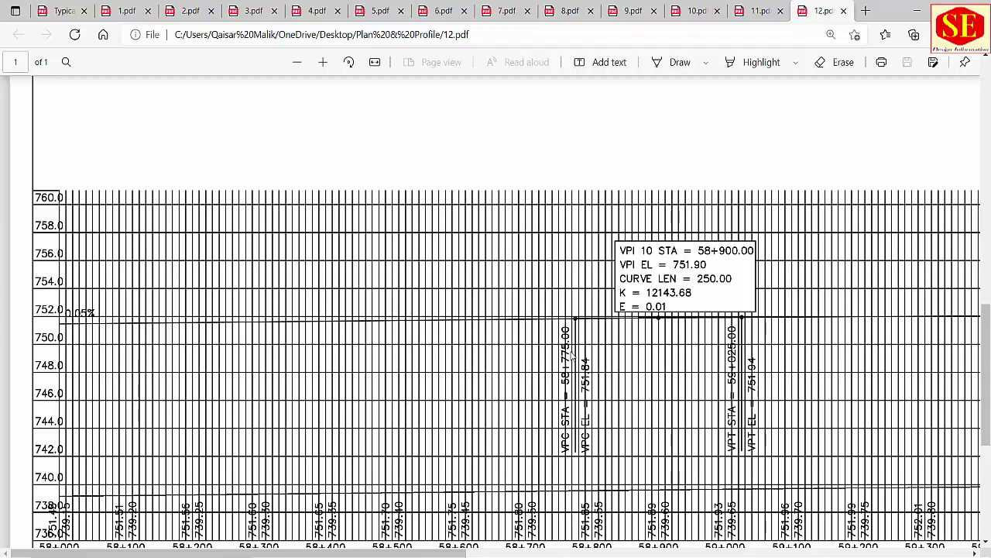
Step: Switch back to the Excel workbook and set the EOP station in the yellow input table to 57750
key(alt+Tab)
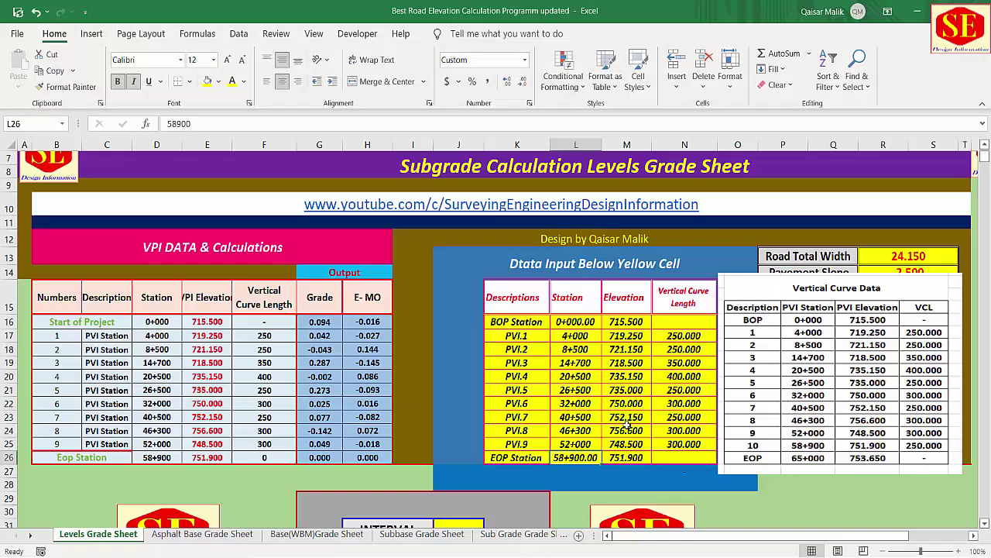
text(587750)
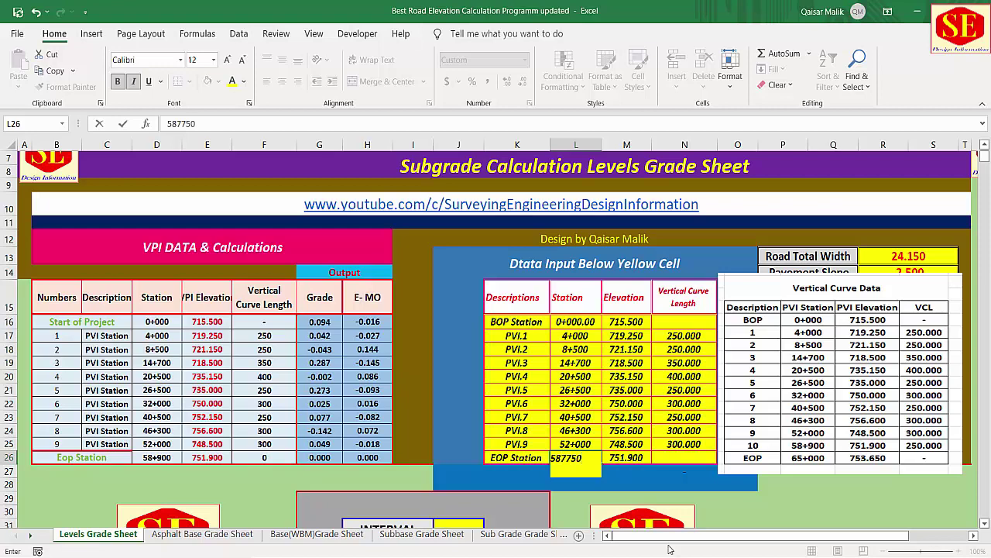
key(Return)
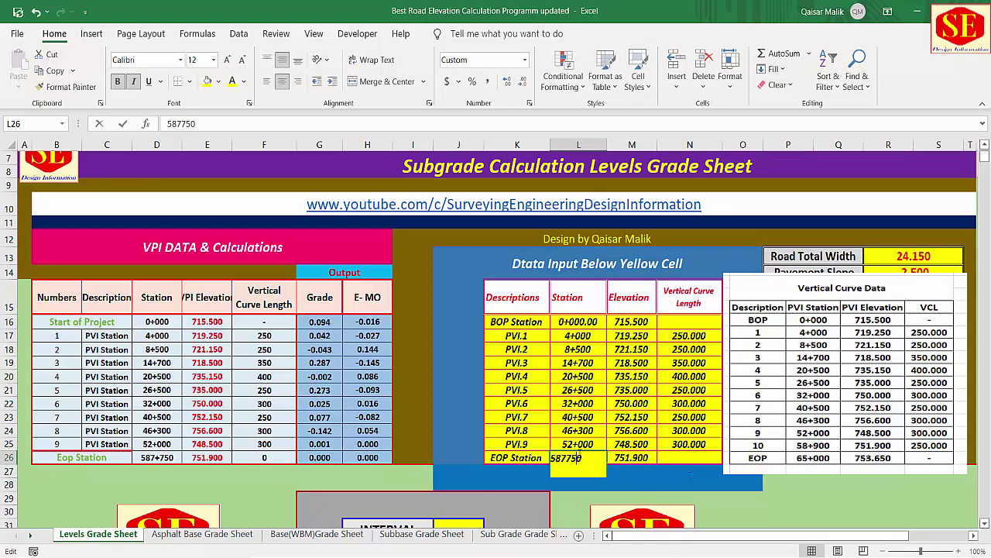
double_click(556, 458)
key(BackSpace)
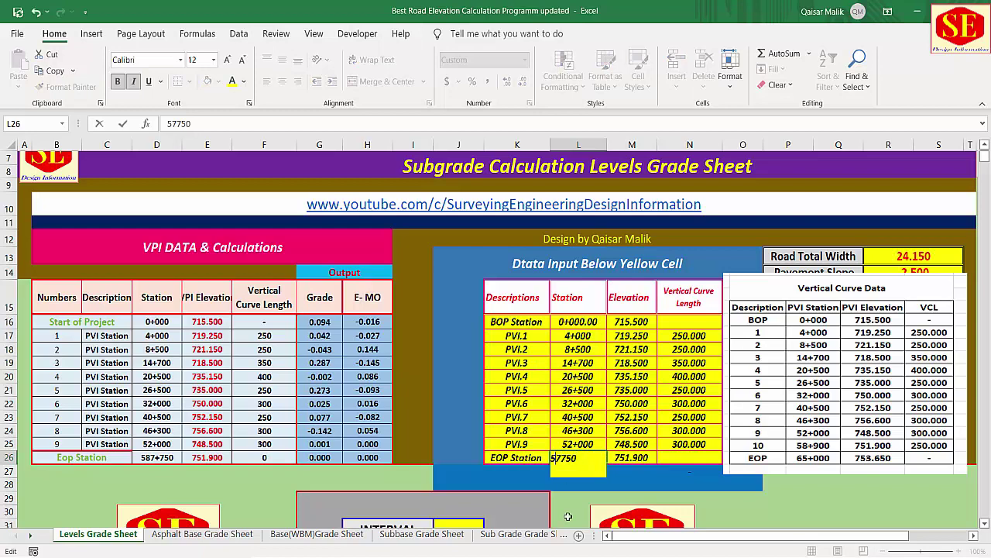
key(Return)
Step: Check the elevation at the start of the VPI 10 curve in 12.pdf and set the EOP elevation to 751.84 in the workbook
click(634, 456)
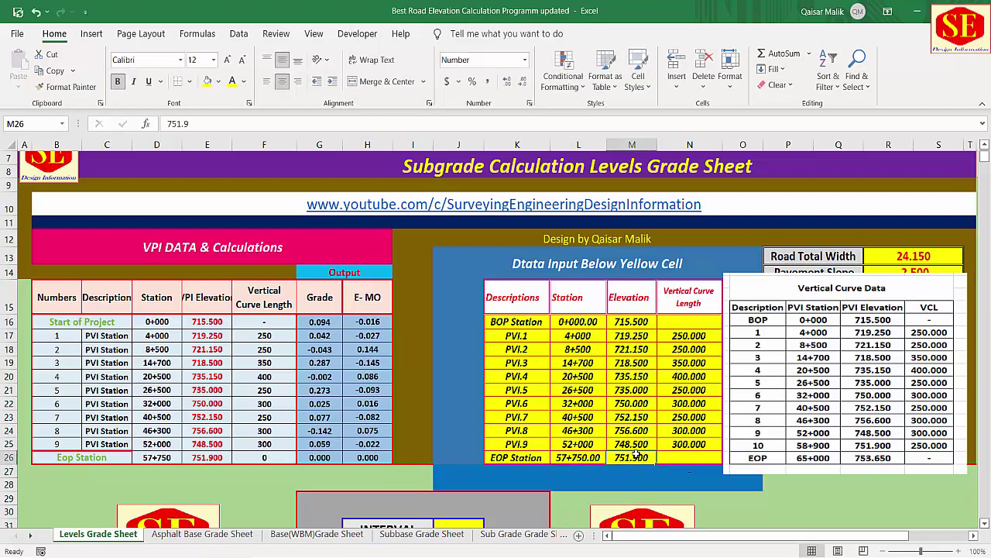
key(alt+Tab)
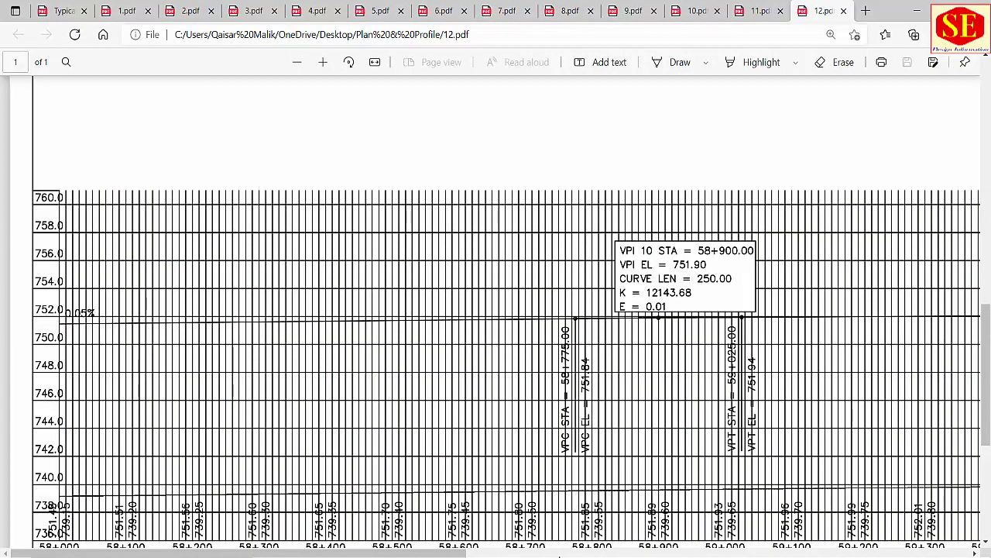
key(alt+Tab)
text(751)
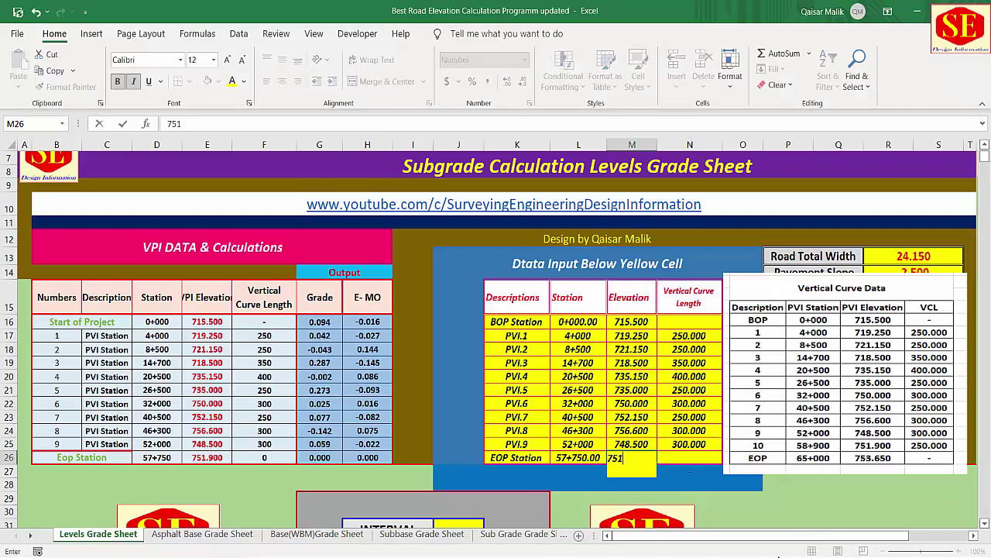
text(.84)
key(Return)
Step: Examine the asphaltic wearing course levels grade sheet down to its last calculated stations near the EOP station
click(576, 457)
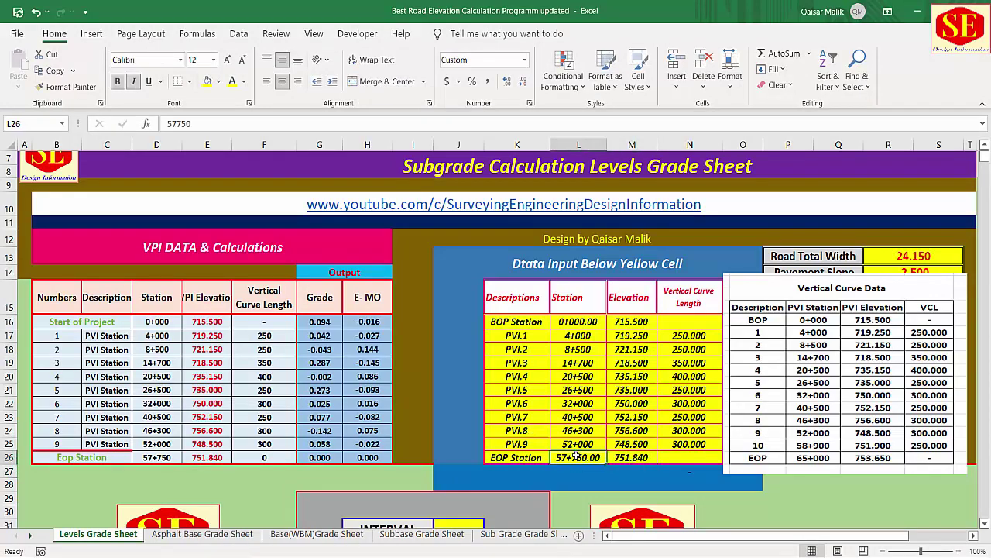
click(508, 458)
click(557, 455)
scroll(540, 452, down, 6)
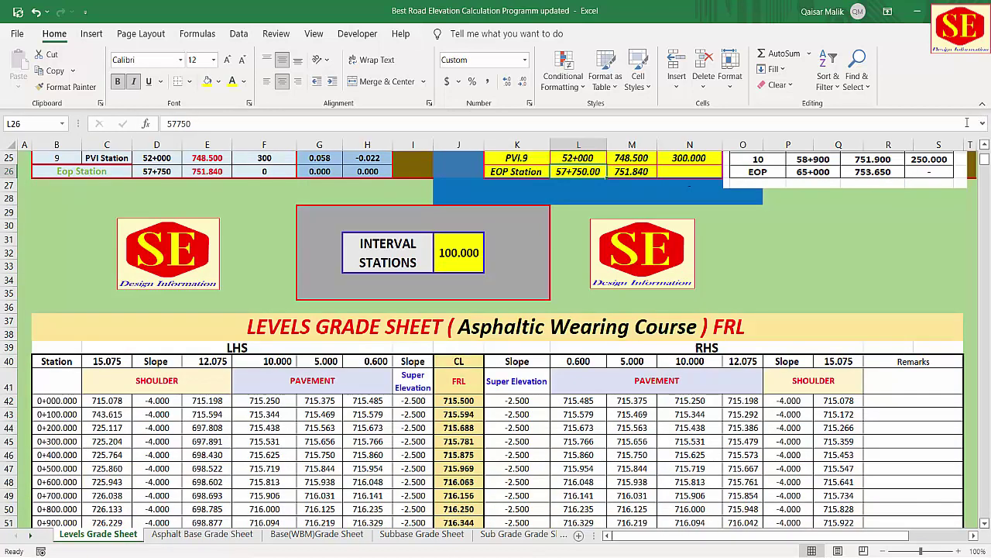
drag(988, 161, 984, 243)
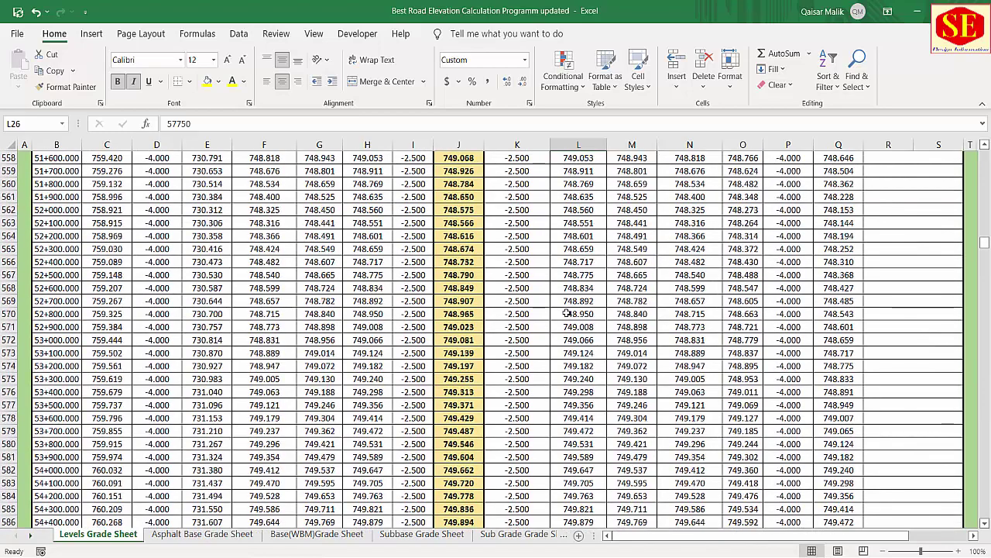
scroll(568, 313, down, 20)
scroll(573, 316, up, 6)
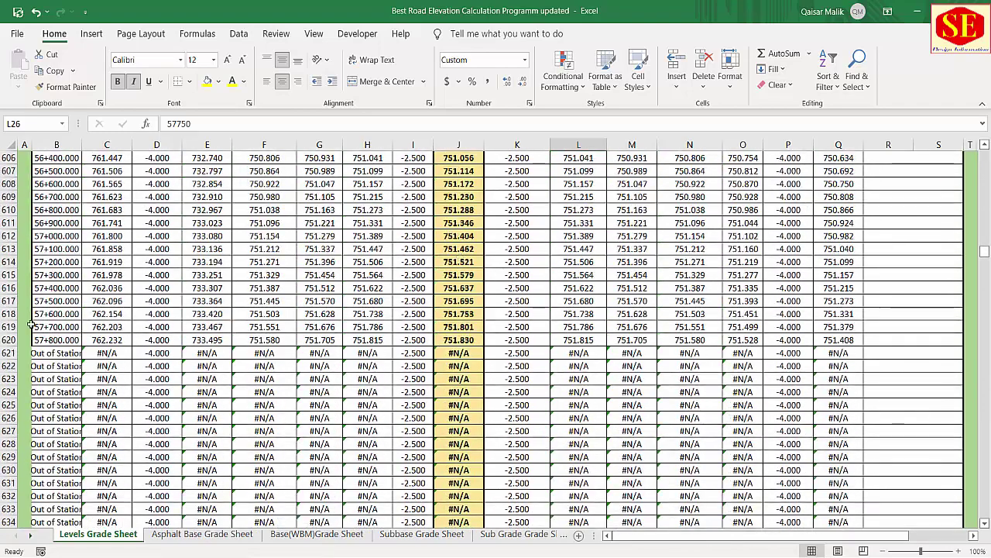
Step: Inspect the last calculated station's formula in the grade sheet, and return to the BOP, PVI.1 and PVI.2 rows of the yellow input table
click(51, 341)
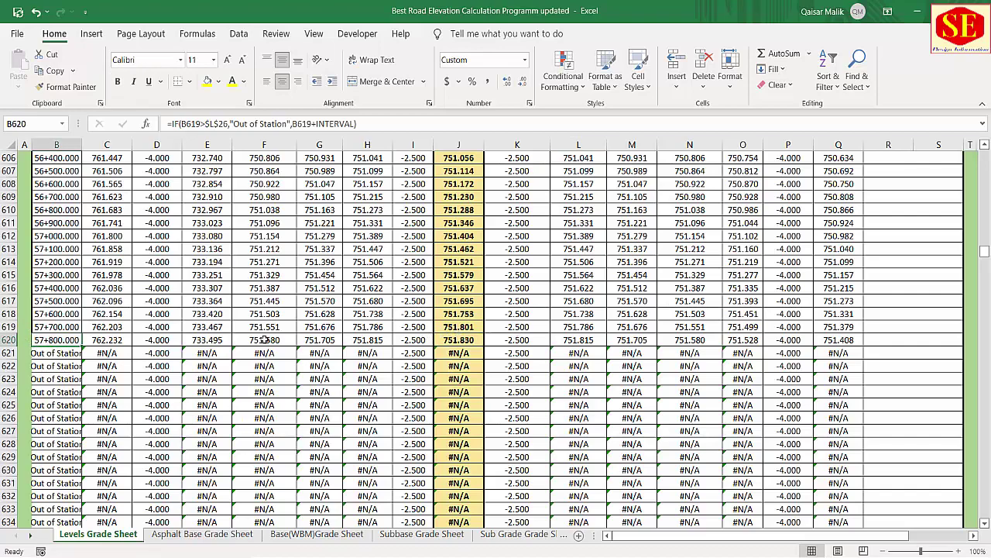
scroll(972, 238, up, 12)
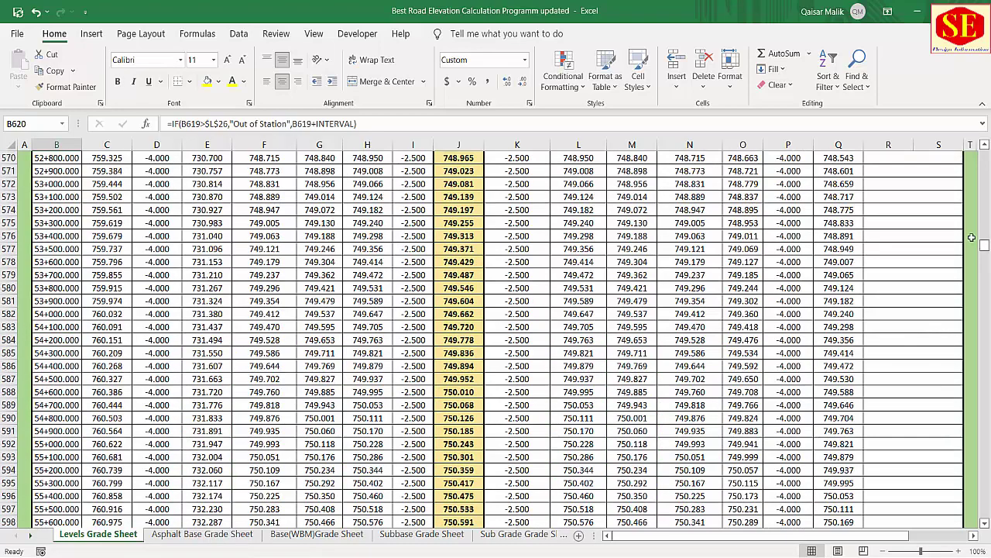
click(985, 255)
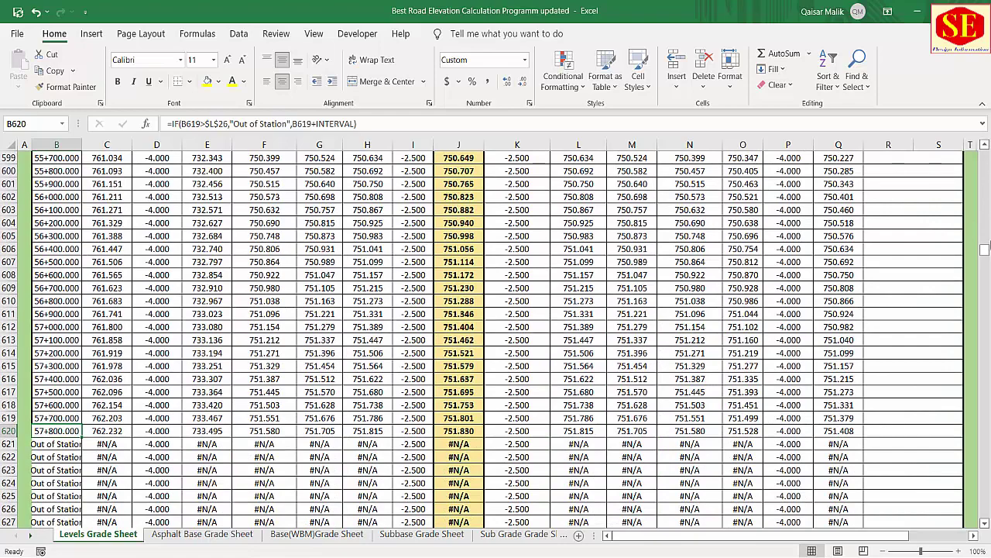
drag(984, 252, 984, 152)
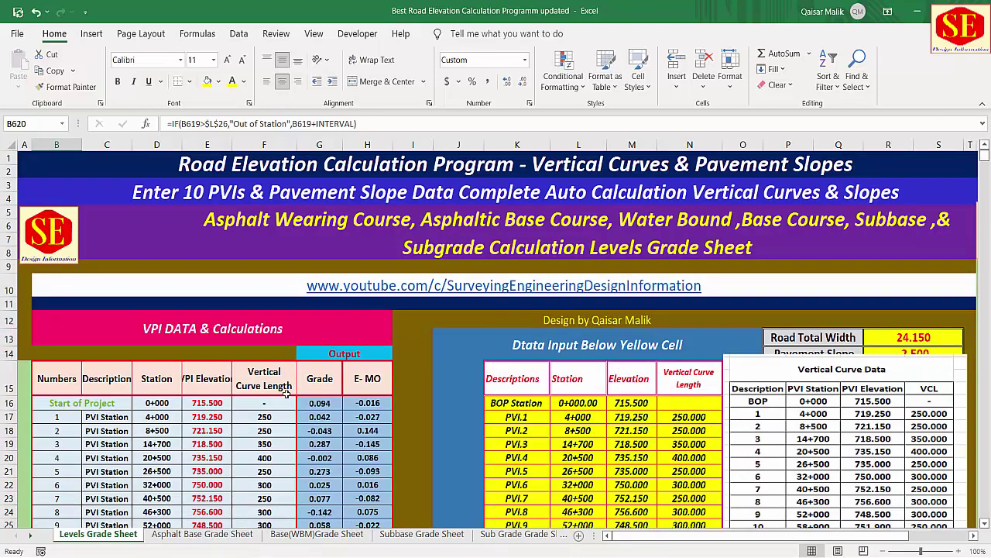
scroll(424, 362, down, 1)
scroll(424, 362, down, 2)
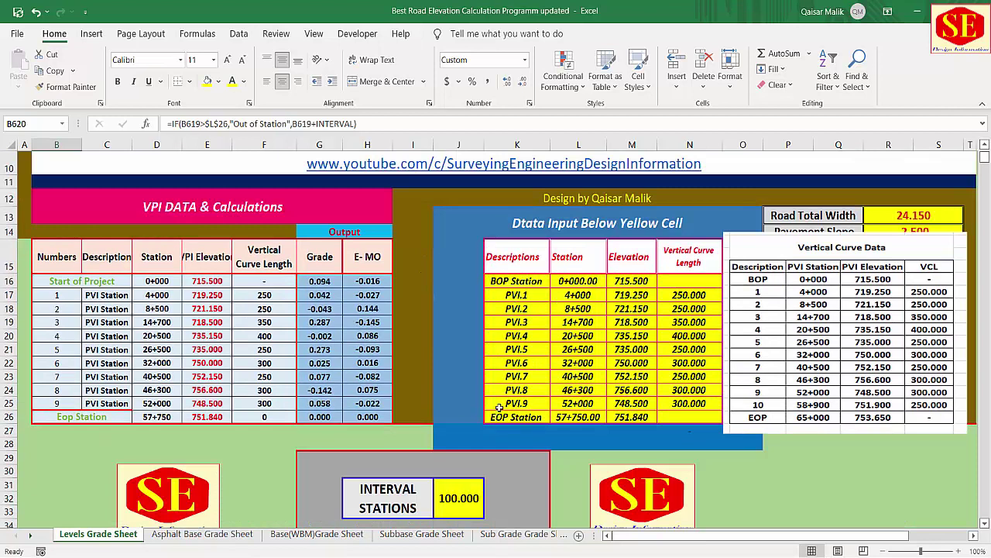
click(537, 284)
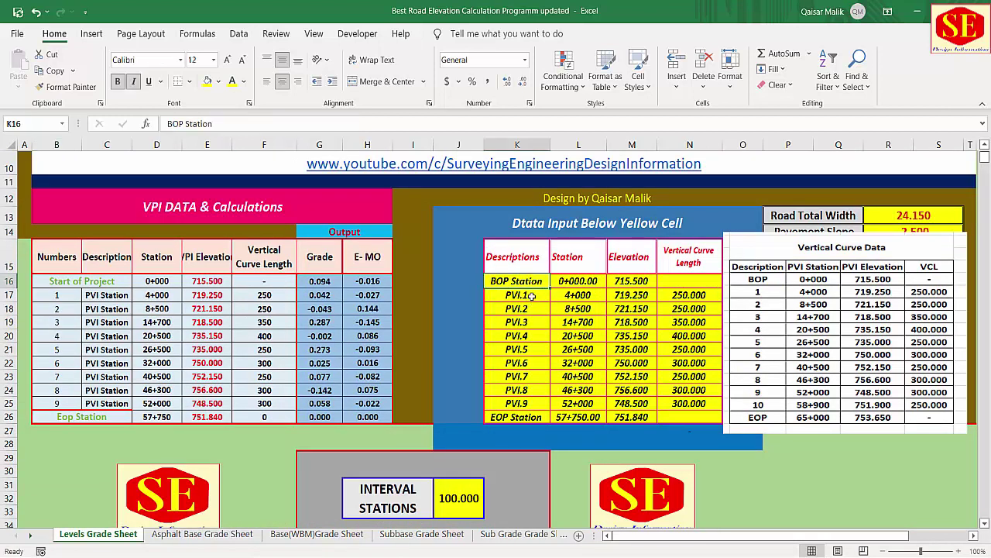
click(533, 296)
click(540, 306)
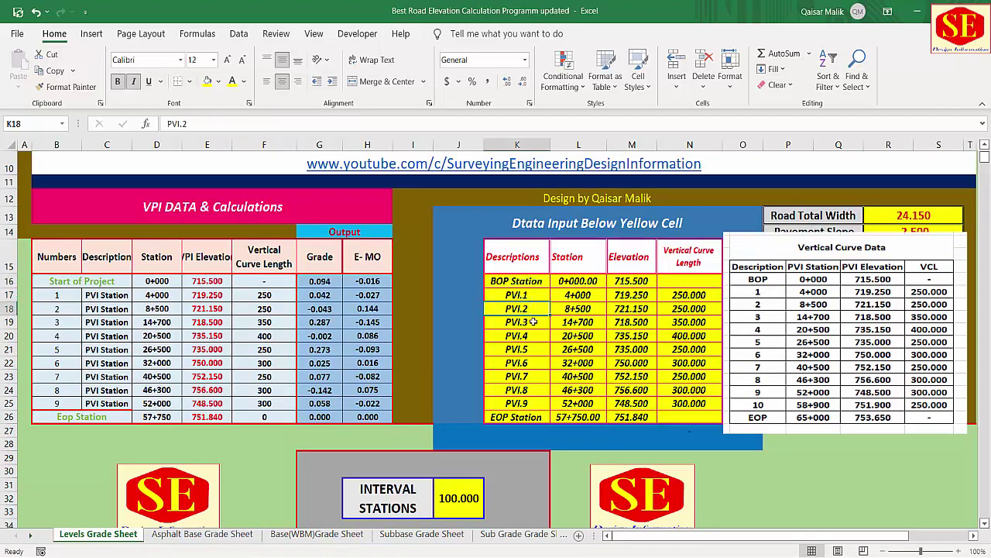
Step: Clear the PVI.3 through EOP rows of the yellow input table, keeping only BOP, PVI.1 and PVI.2
drag(524, 322, 696, 418)
key(Delete)
click(571, 348)
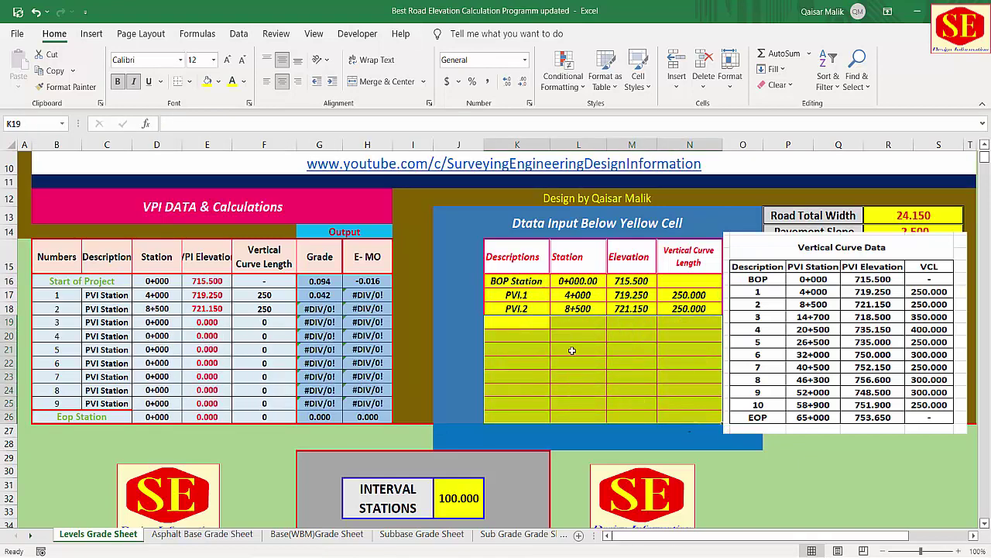
click(532, 287)
click(521, 298)
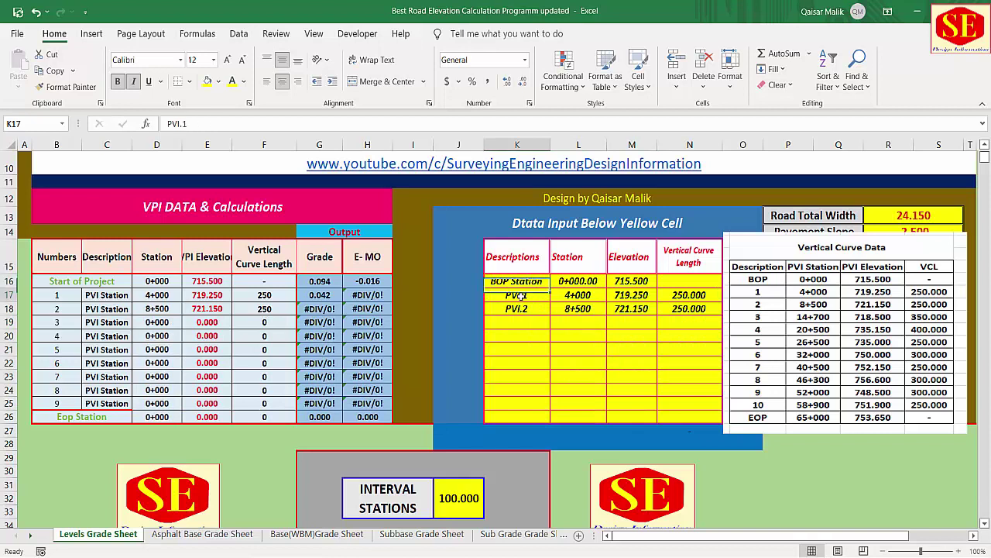
click(539, 309)
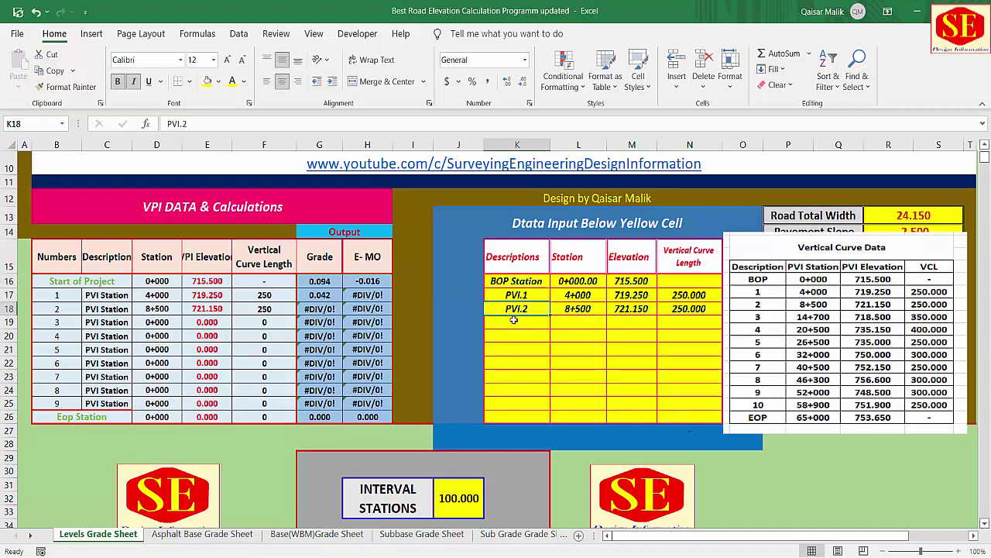
Step: Enter an Eop row directly below PVI.2 in the yellow input table with station 14700 and elevation 718.5
click(514, 322)
text(Eop)
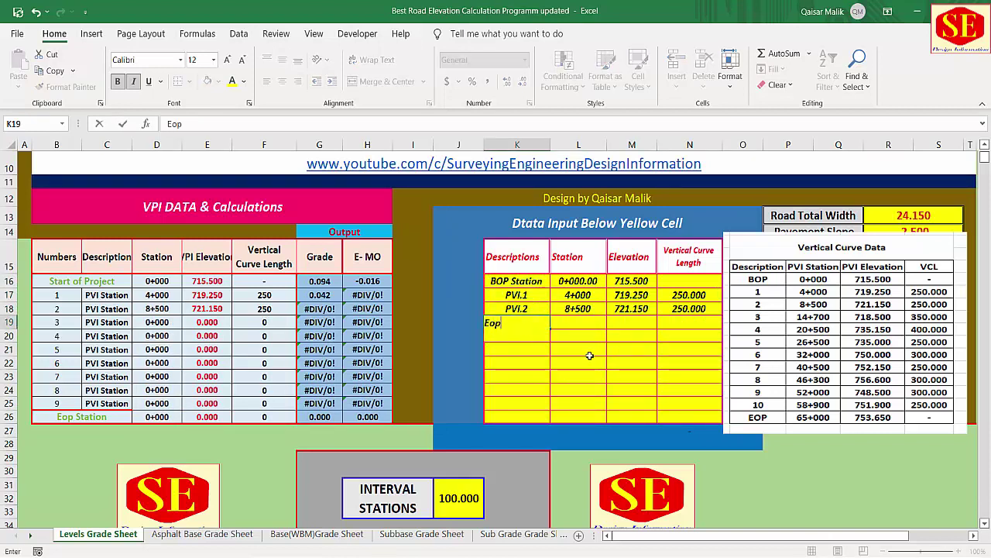
click(579, 321)
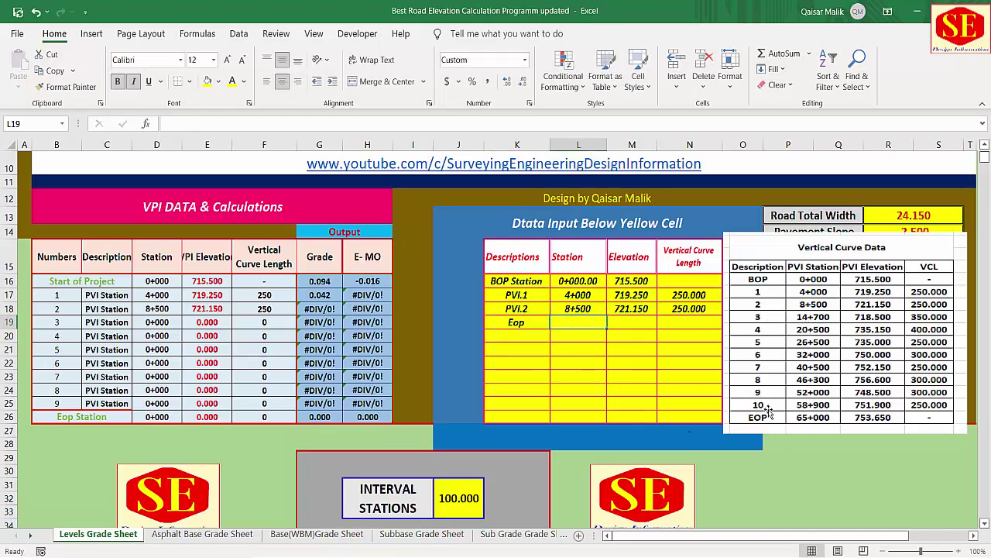
text(14+)
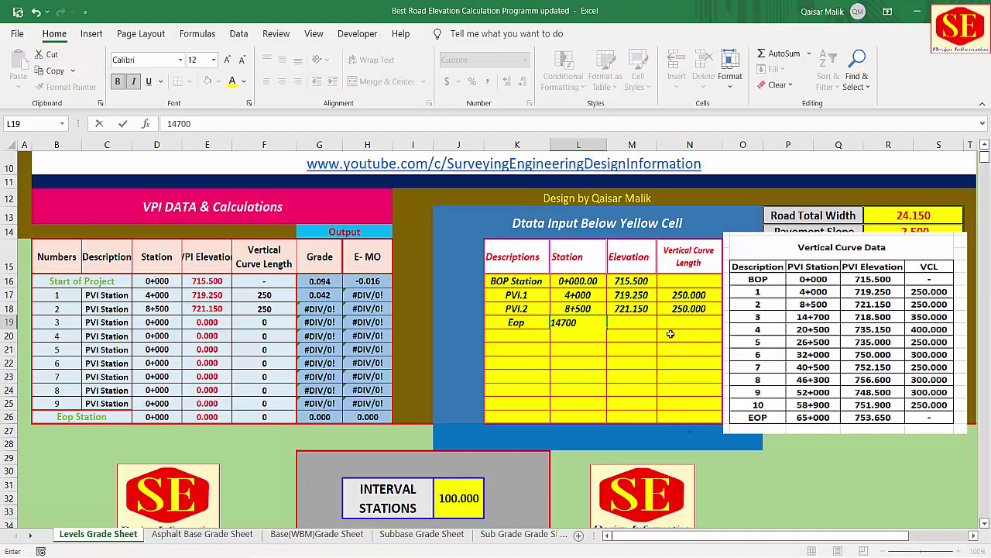
text(700)
click(637, 322)
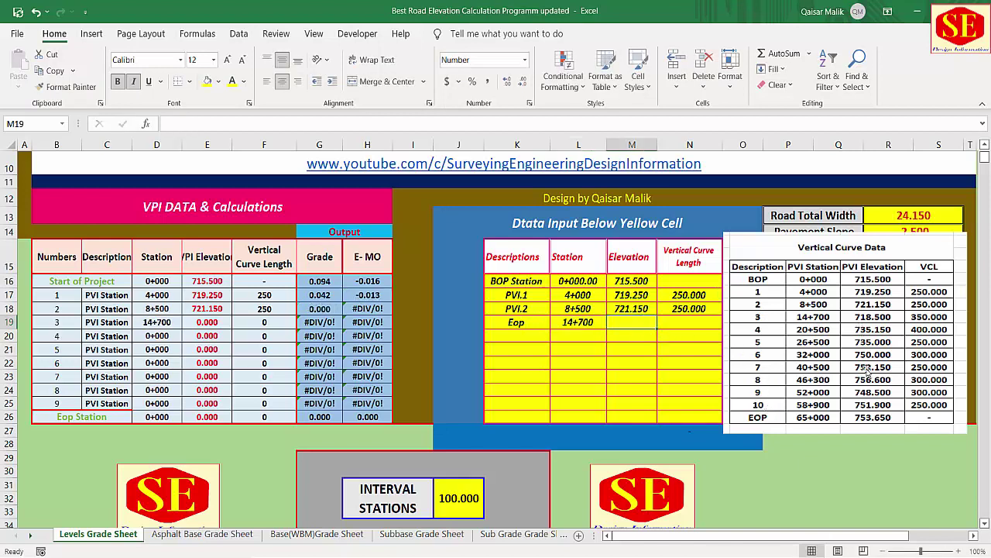
text(718.5)
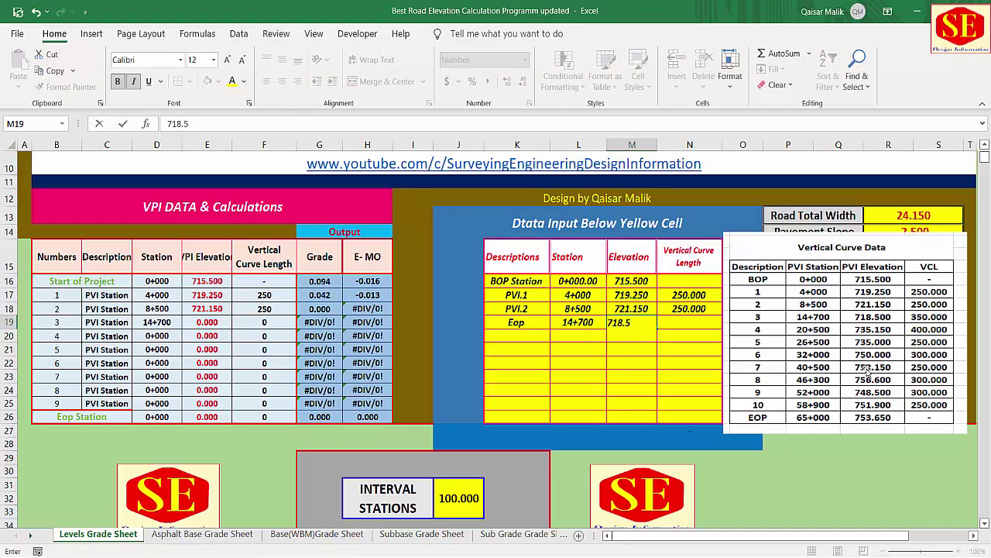
key(Return)
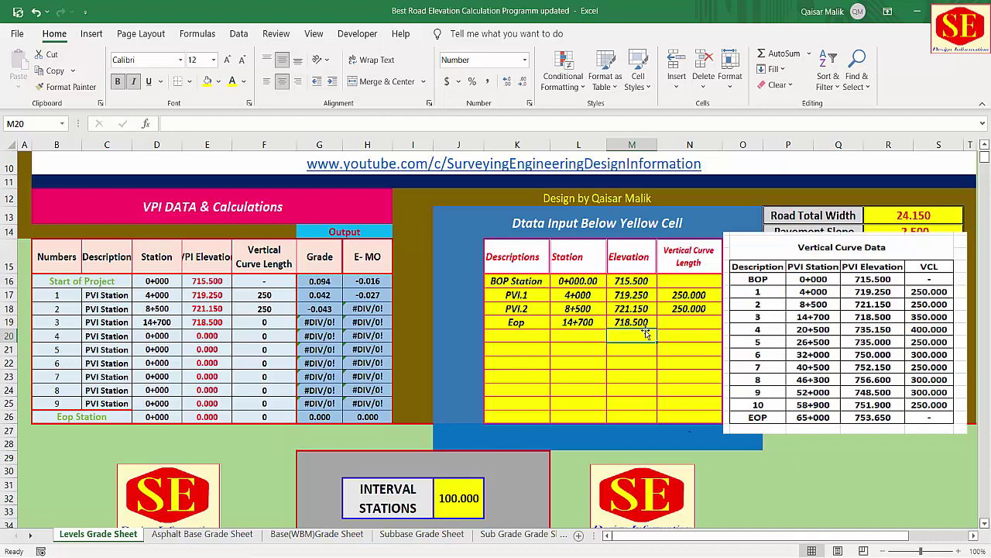
Step: Review the shortened input table from the BOP station to the Eop row, including its empty curve length cell
click(593, 321)
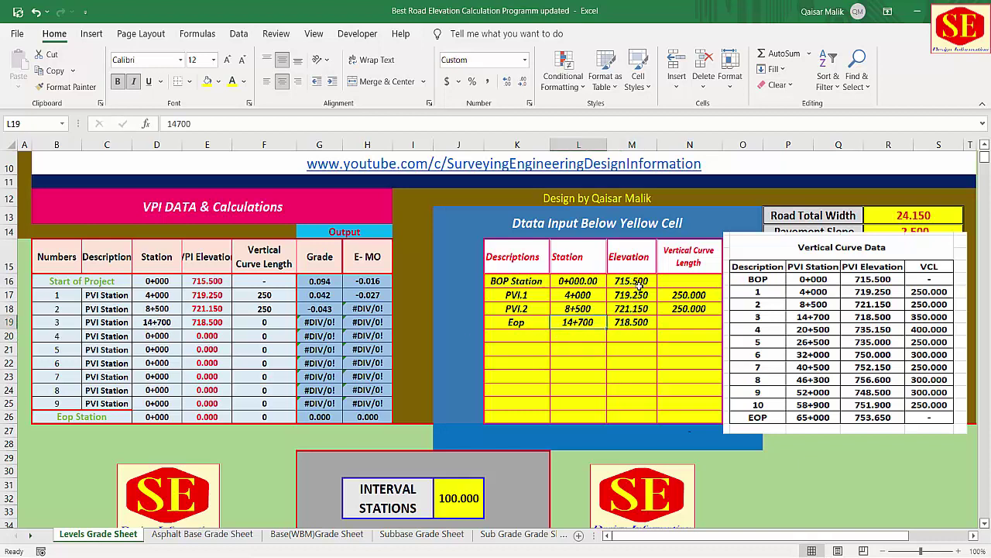
click(526, 348)
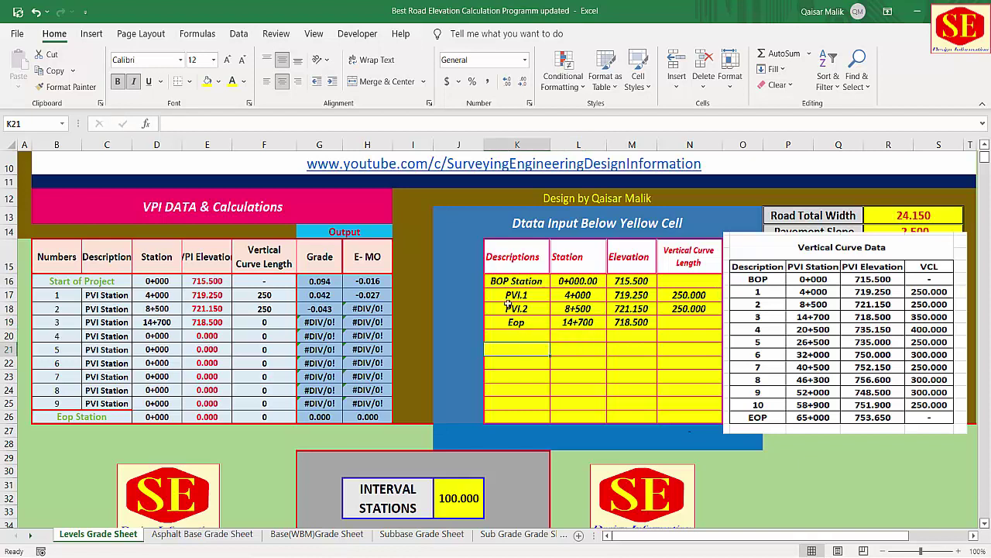
click(524, 283)
key(Down)
key(Down)
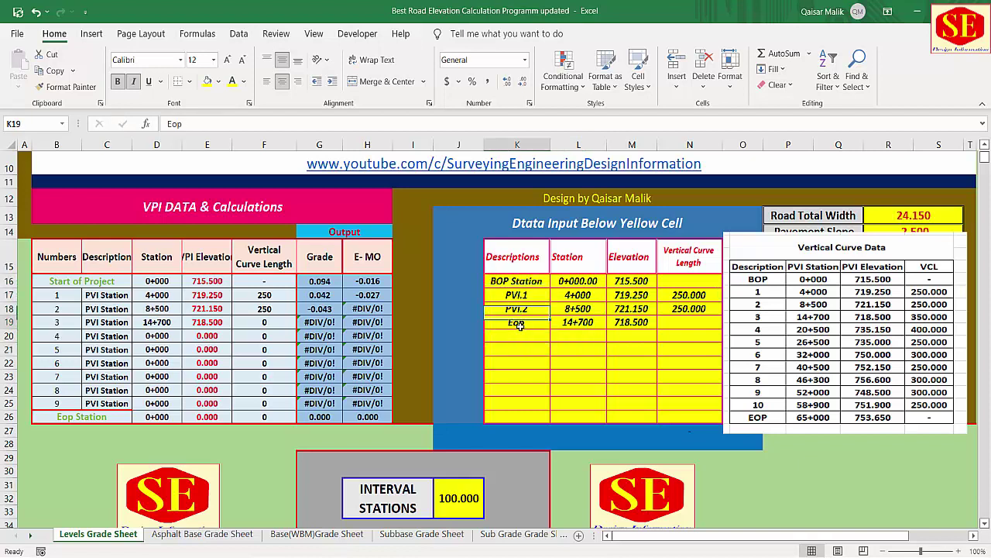
key(Down)
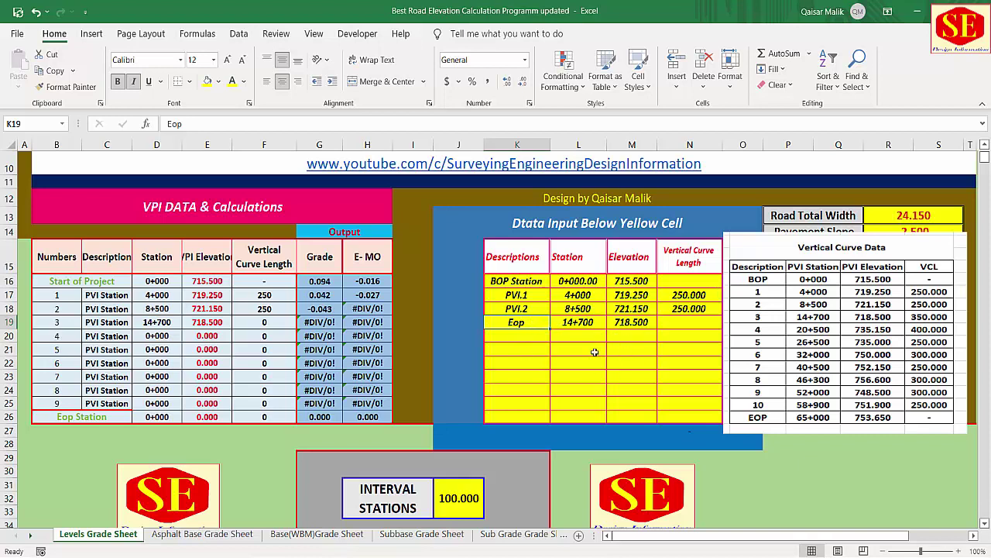
click(683, 319)
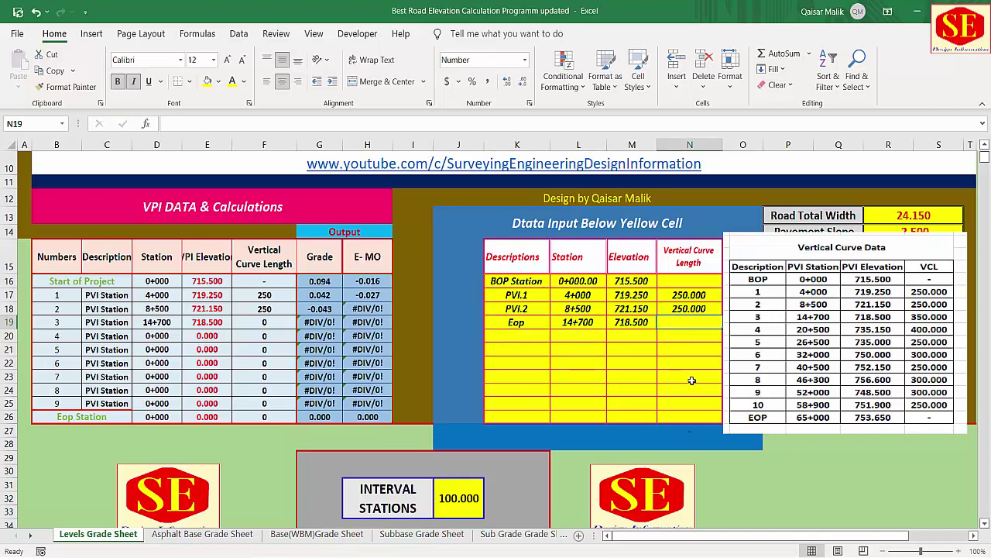
Step: Undo the Eop row entries and the clearing of the PVI.3 through EOP rows in the yellow input table
key(Left)
key(Left)
key(Left)
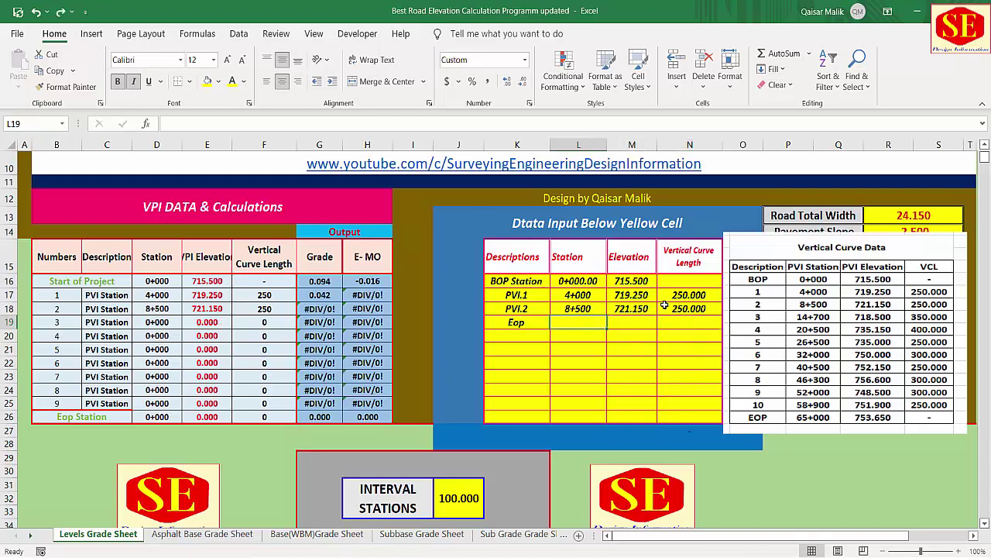
text(PVI.3	14+700	718.500	350.000 PVI.4	20+500	735.150	400.000 PVI.5	26+500	735.000	250.000 PVI.6	32+000	750.000	300.000 PVI.7	40+500	752.150	250.000 PVI.8	46+300	756.600	300.000 PVI.9	52+000	748.500	300.000 EOP Station	57+750.00	751.840)
click(646, 380)
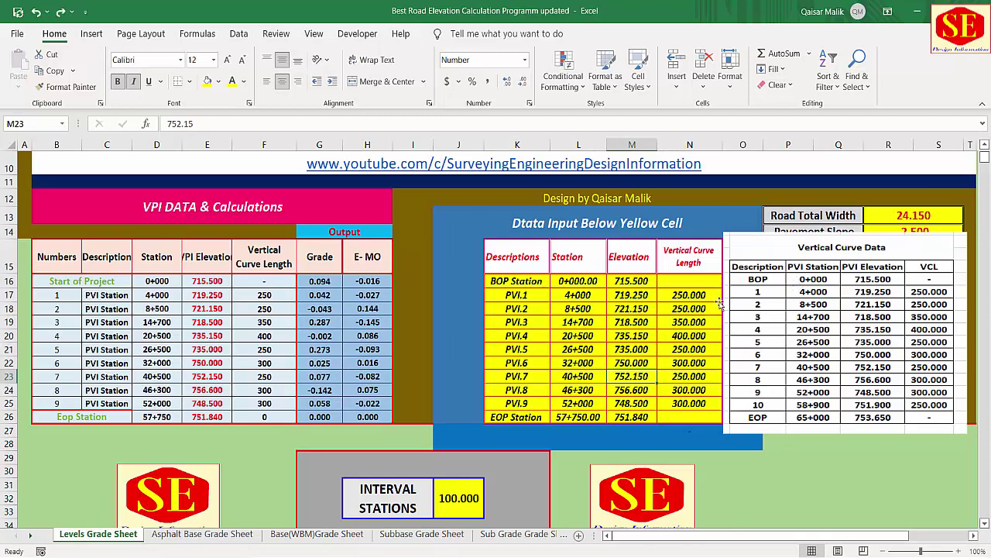
Step: Check the station interval against the first grade sheet stations, and set the interval to 10
scroll(652, 295, down, 2)
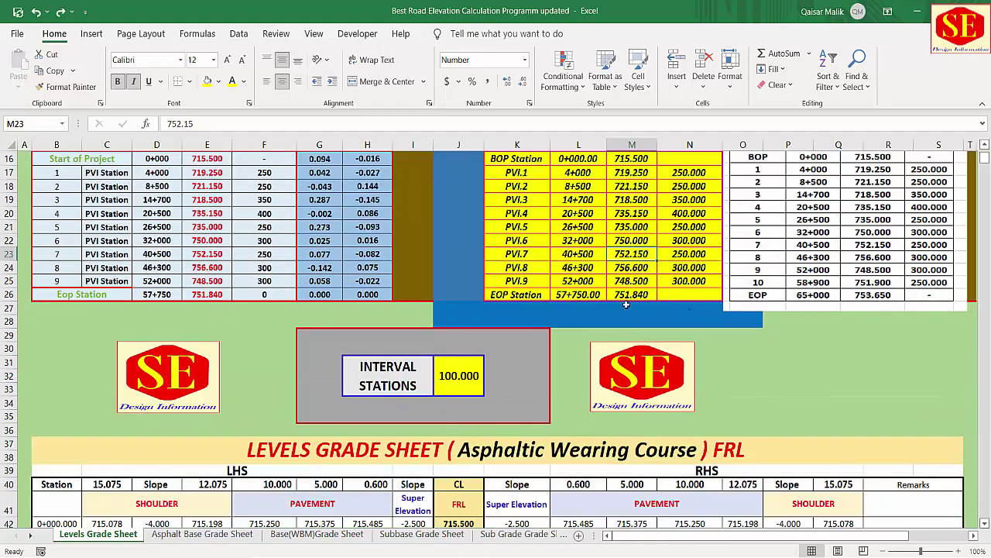
click(453, 375)
scroll(452, 376, down, 3)
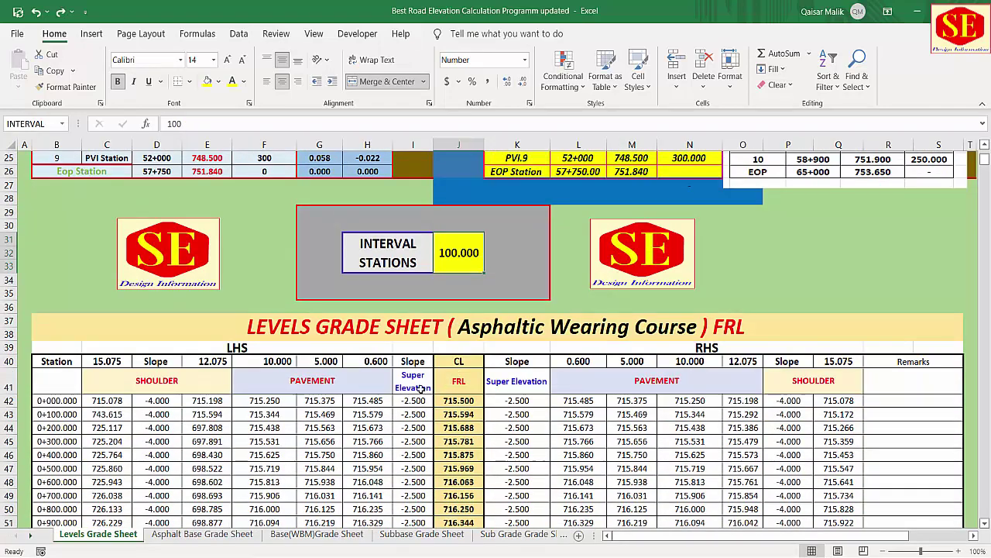
click(56, 400)
click(60, 414)
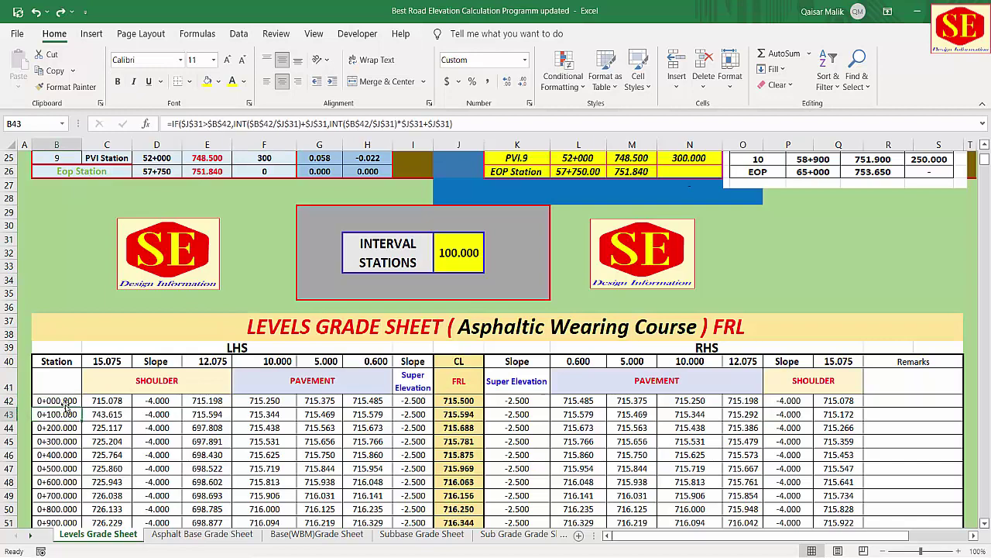
click(459, 243)
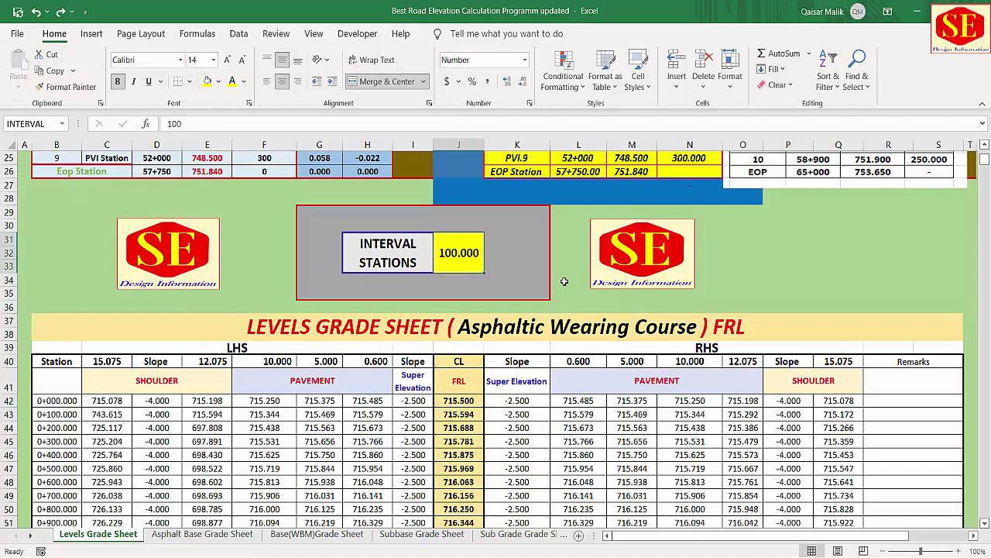
text(10)
key(Return)
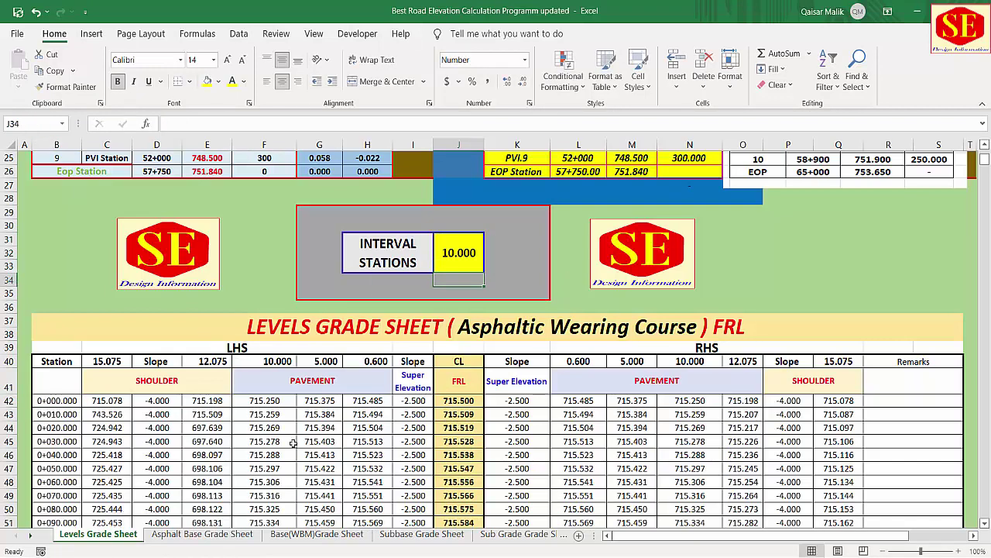
Step: Examine the first station rows of the asphaltic wearing course grade sheet for the 10 m interval
click(67, 401)
click(62, 414)
click(61, 427)
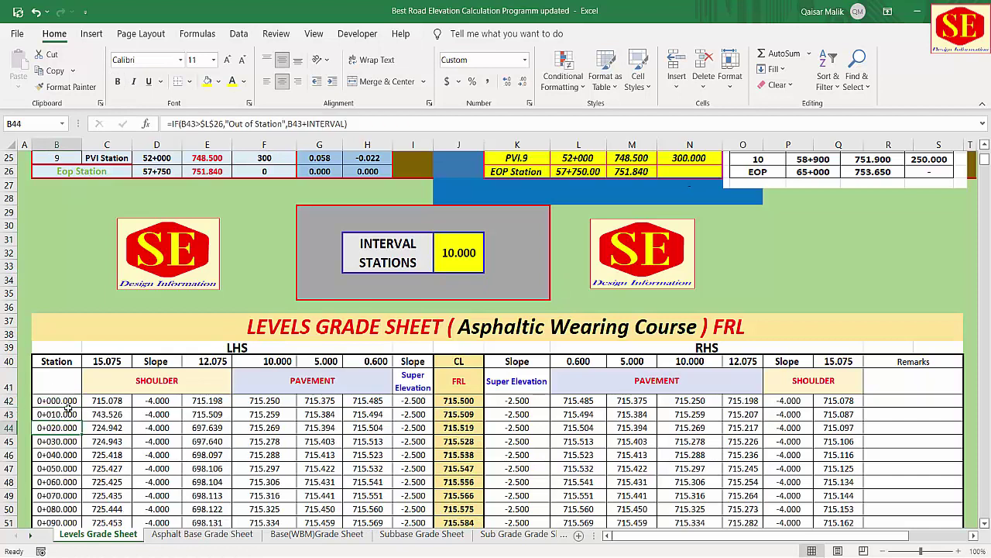
click(62, 400)
click(61, 415)
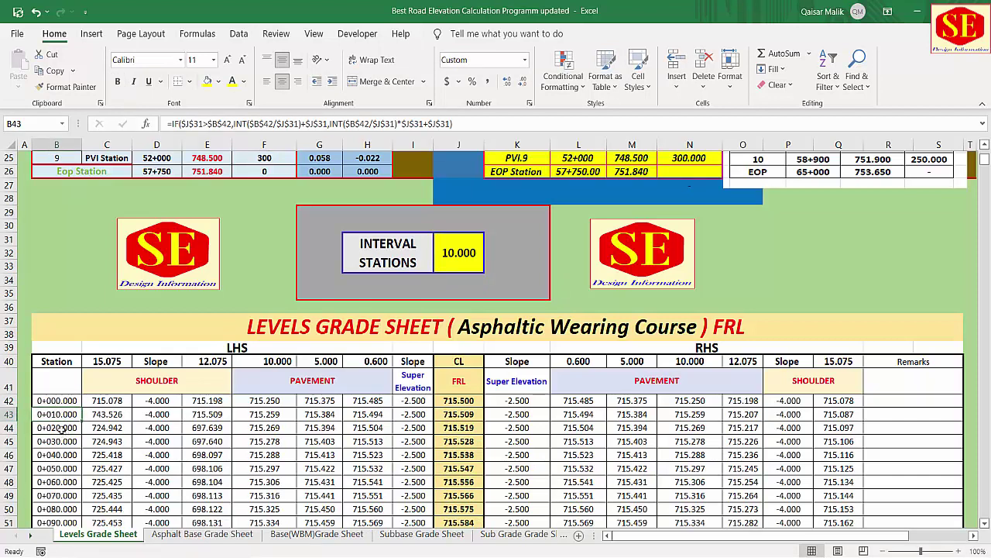
click(61, 428)
click(62, 441)
click(61, 454)
Step: Set the station interval to 25 and check the first stations of the grade sheet
click(460, 259)
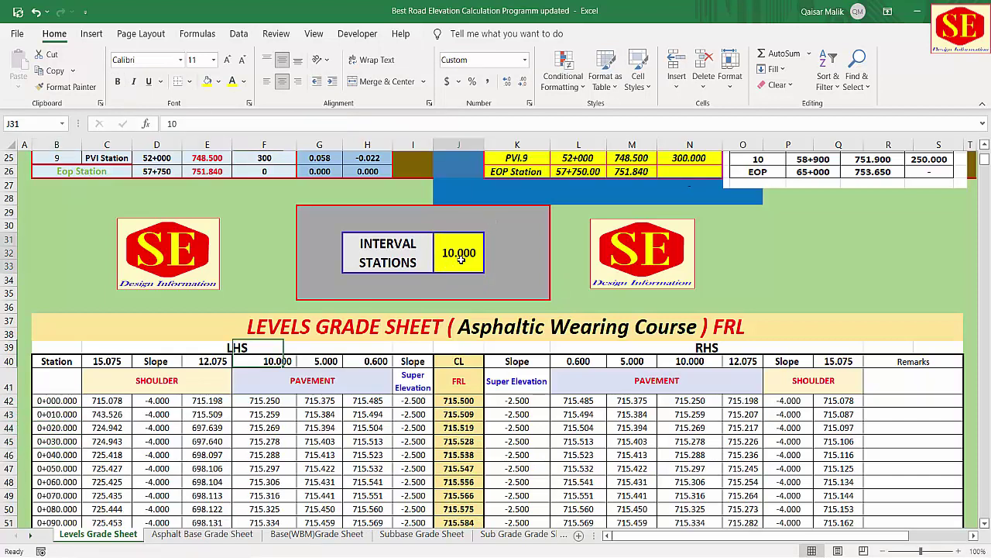
text(25)
key(Return)
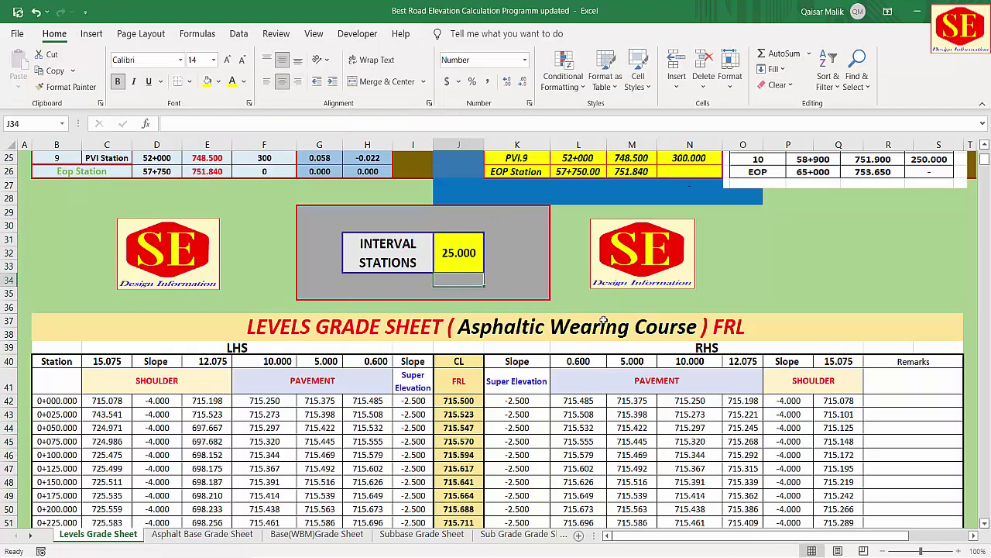
click(78, 401)
click(61, 428)
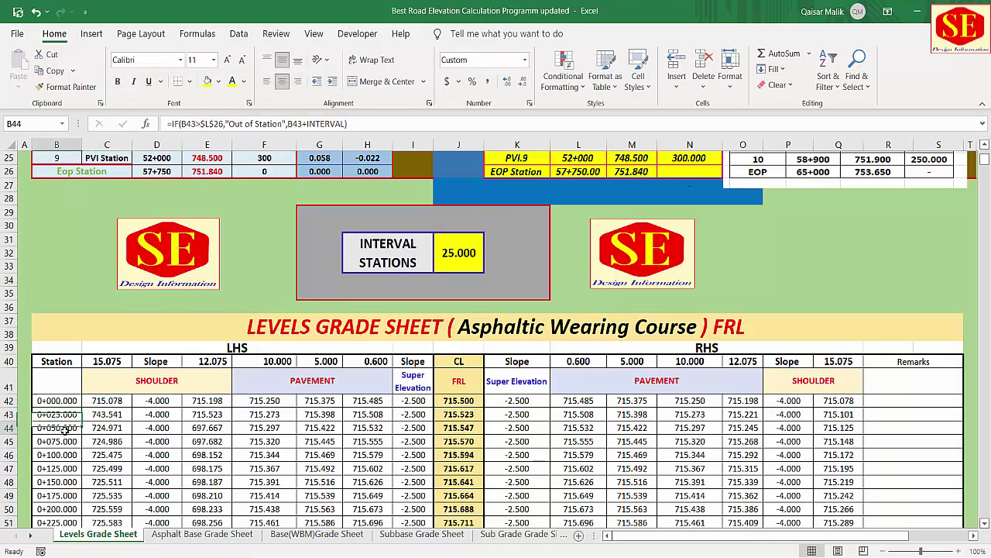
click(60, 440)
Step: Set the station interval to 50
click(472, 251)
key(F2)
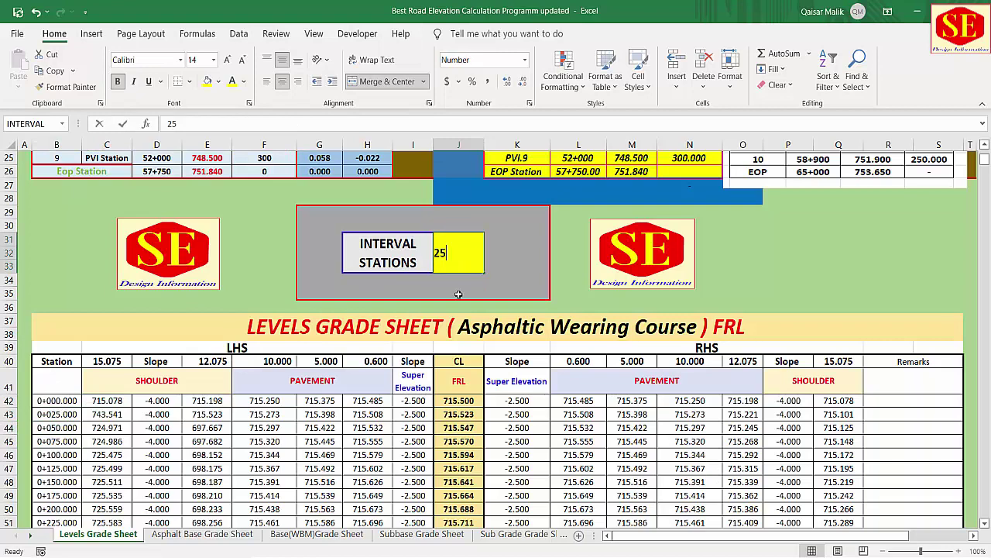
key(BackSpace)
key(BackSpace)
text(50)
key(Return)
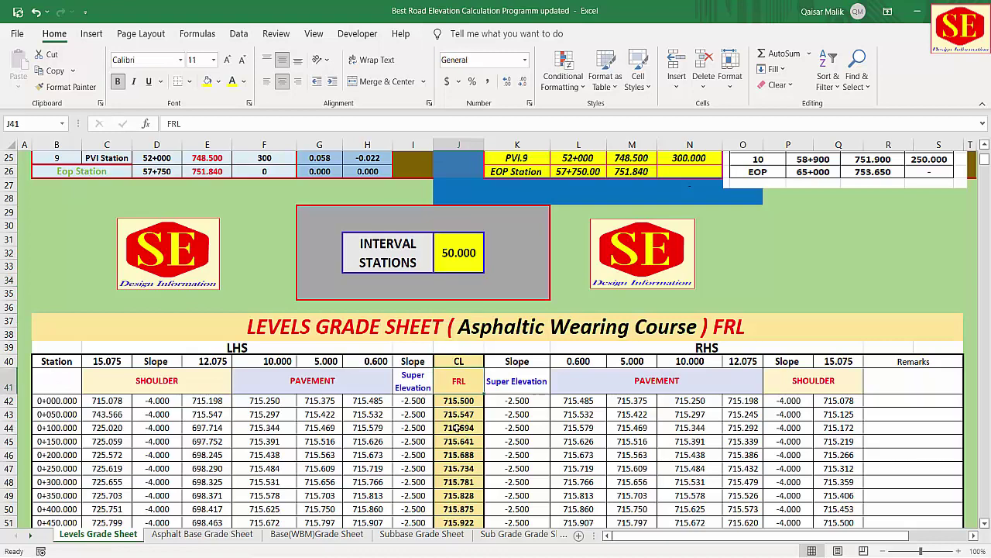
Step: Inspect the formulas behind the centreline FRL and the LHS and RHS superelevation slopes in the first station rows
click(459, 401)
scroll(458, 419, down, 2)
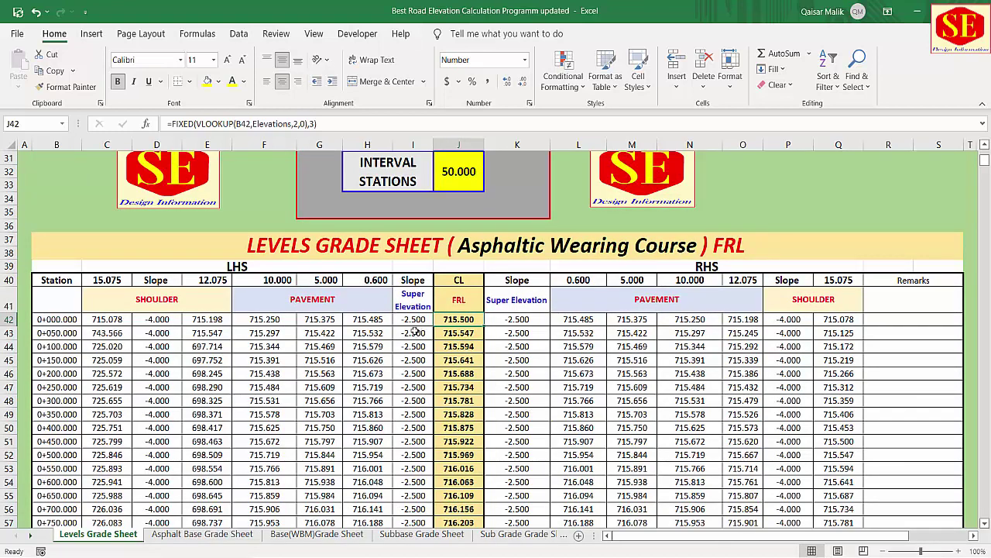
click(414, 303)
click(414, 319)
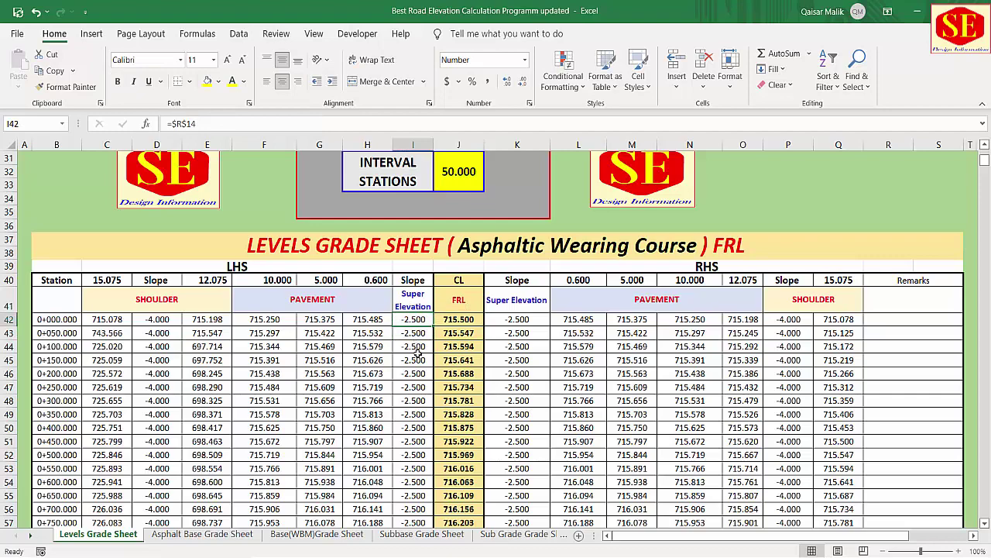
click(514, 321)
click(430, 333)
Step: Move the vertical curve data picture below the pavement thickness inputs and inspect the Pavement Slope value
scroll(823, 302, up, 5)
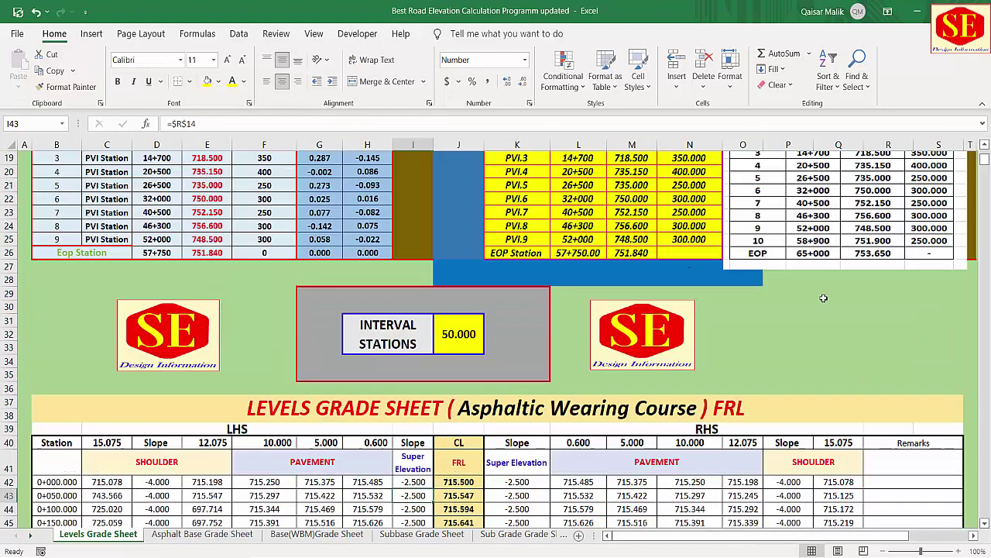
scroll(823, 302, up, 3)
drag(823, 287, 885, 488)
click(914, 273)
Step: Fill the grade sheet rows for stations 1+350 to 2+050 with yellow, from the station column through the RHS shoulder levels
scroll(726, 245, down, 6)
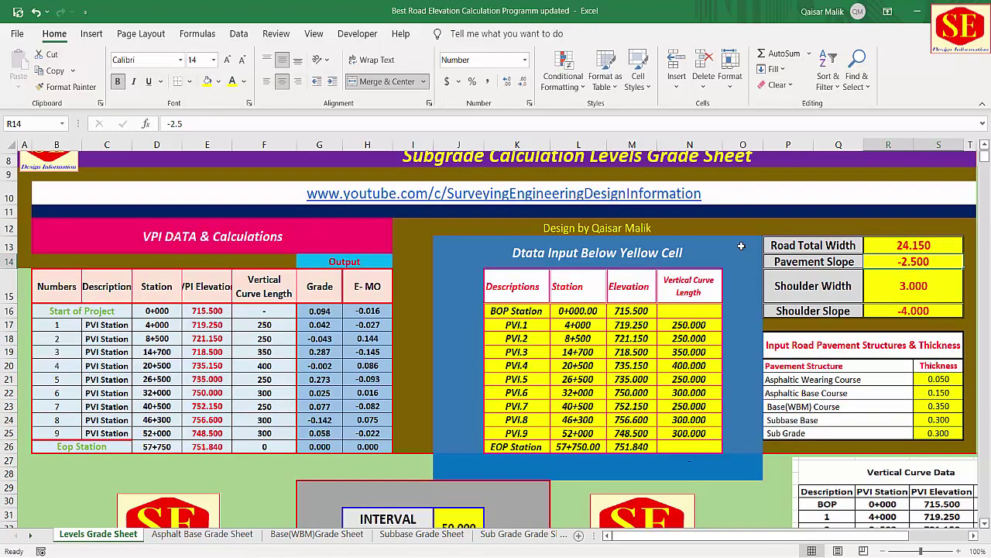
scroll(726, 245, down, 12)
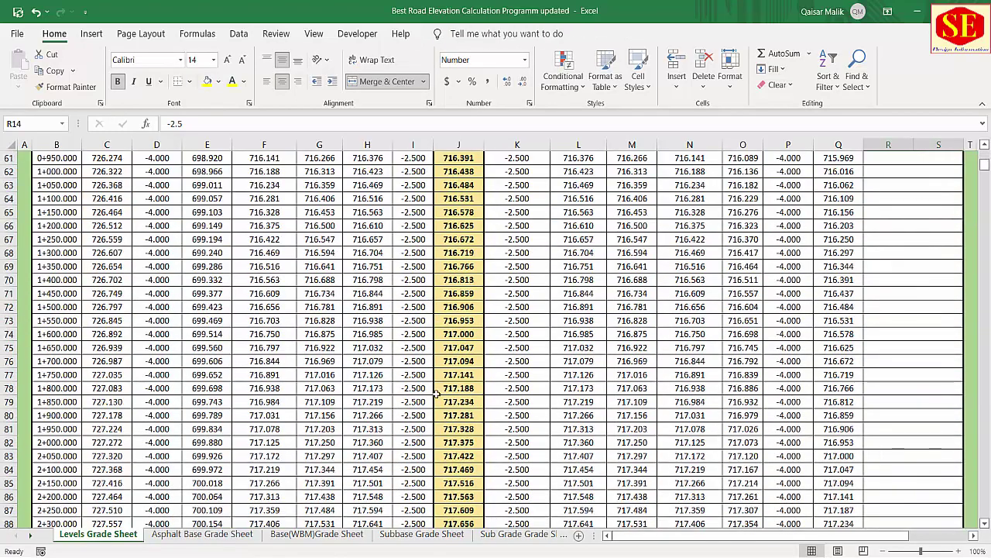
drag(66, 272, 844, 458)
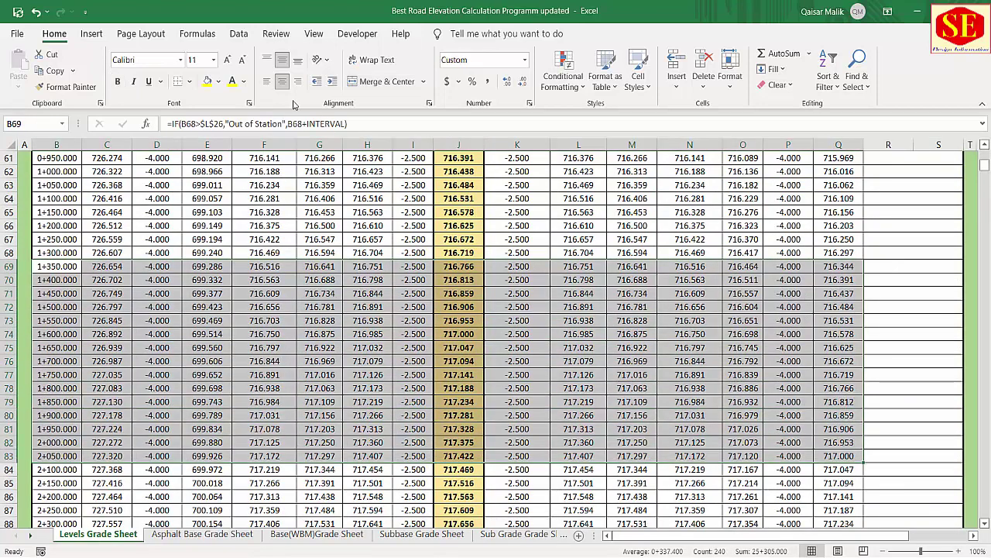
click(207, 81)
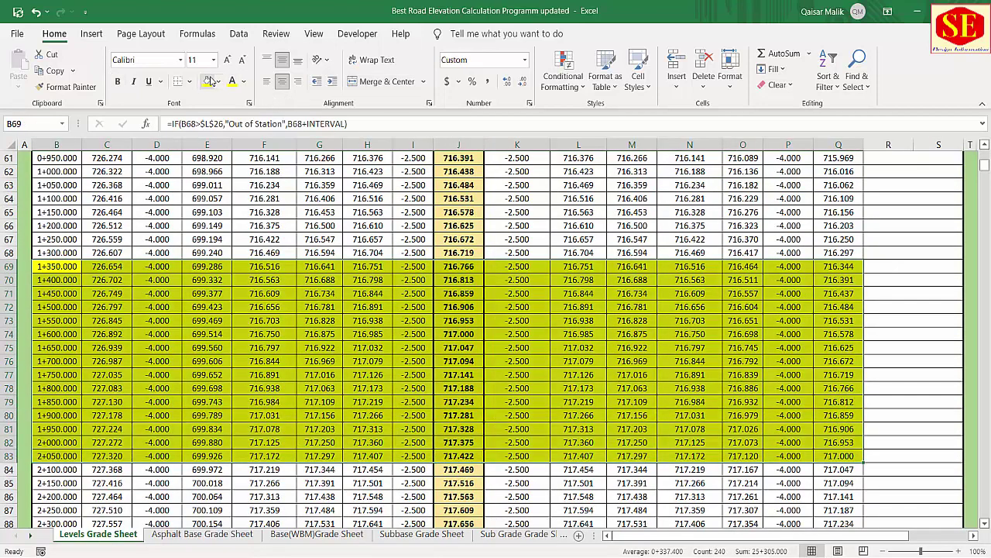
click(537, 352)
Step: Enter LHS superelevations of -2, -1.5 and -1 at stations 1+350, 1+400 and 1+450
click(408, 267)
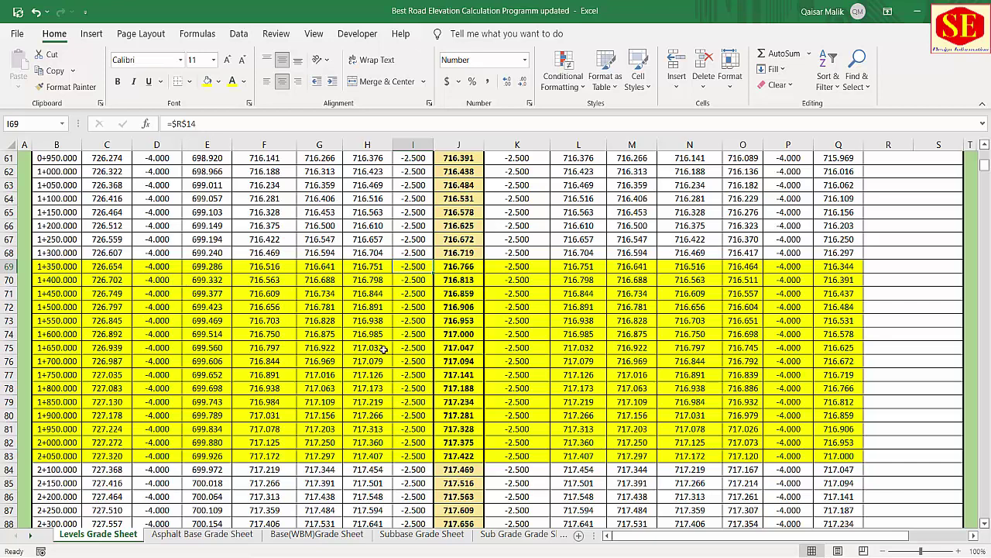
text(-)
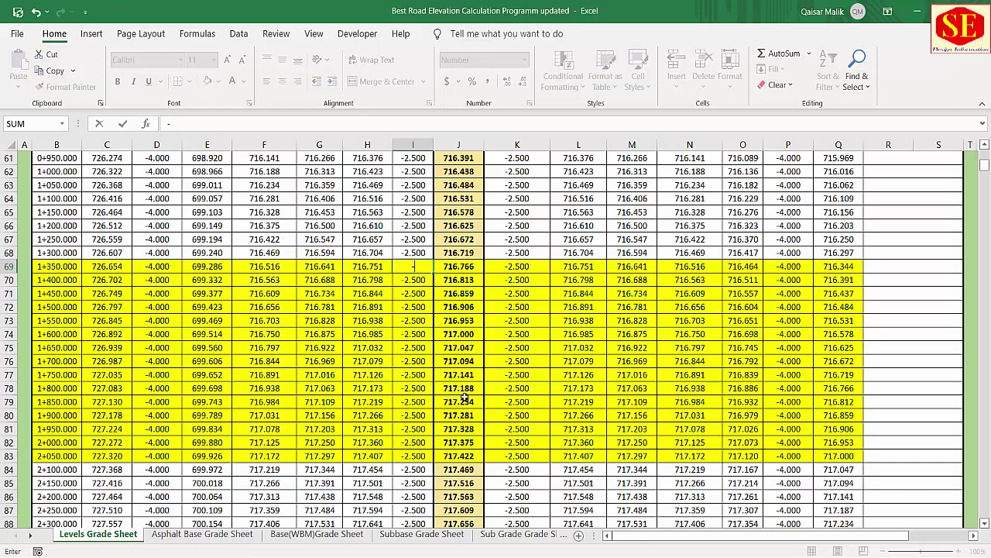
text(2)
key(Return)
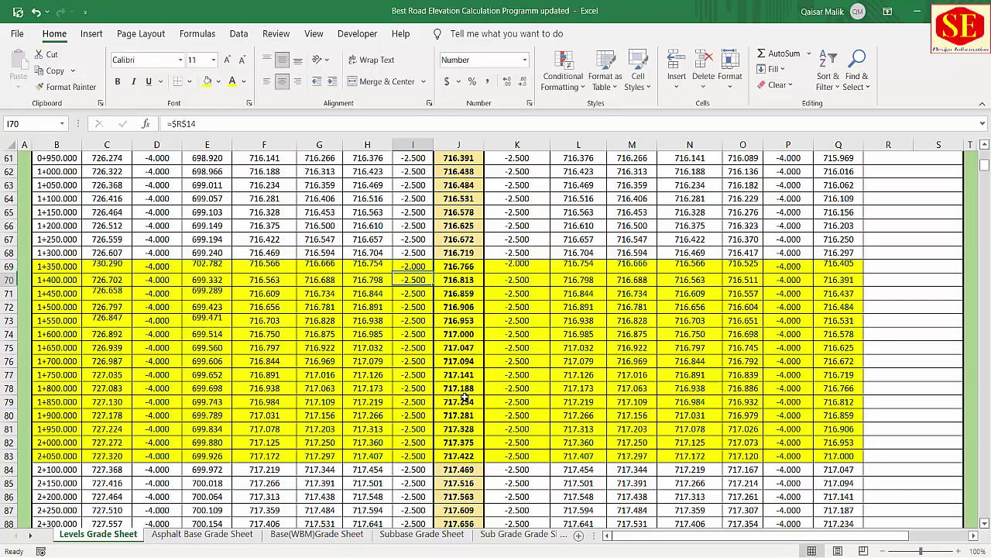
text(-1.5)
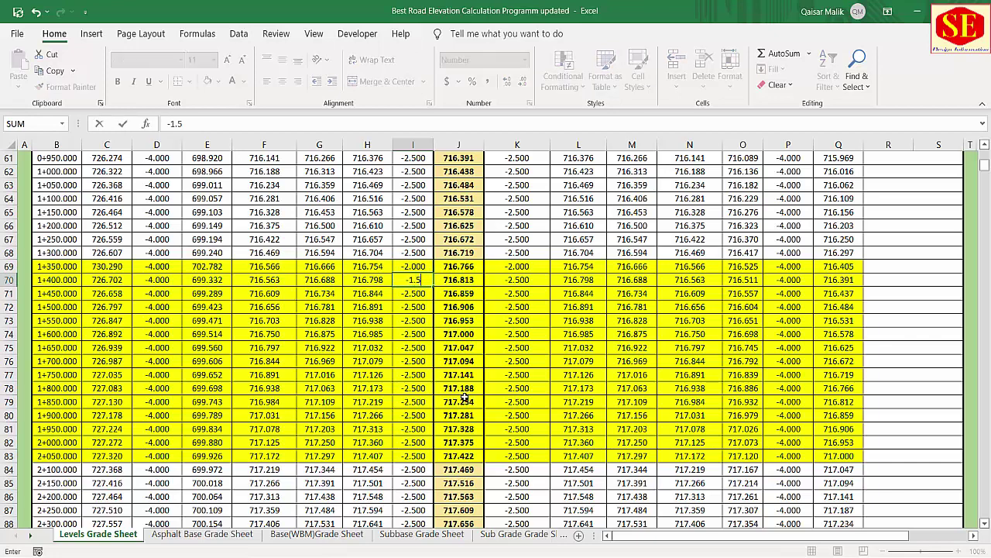
key(Return)
text(1)
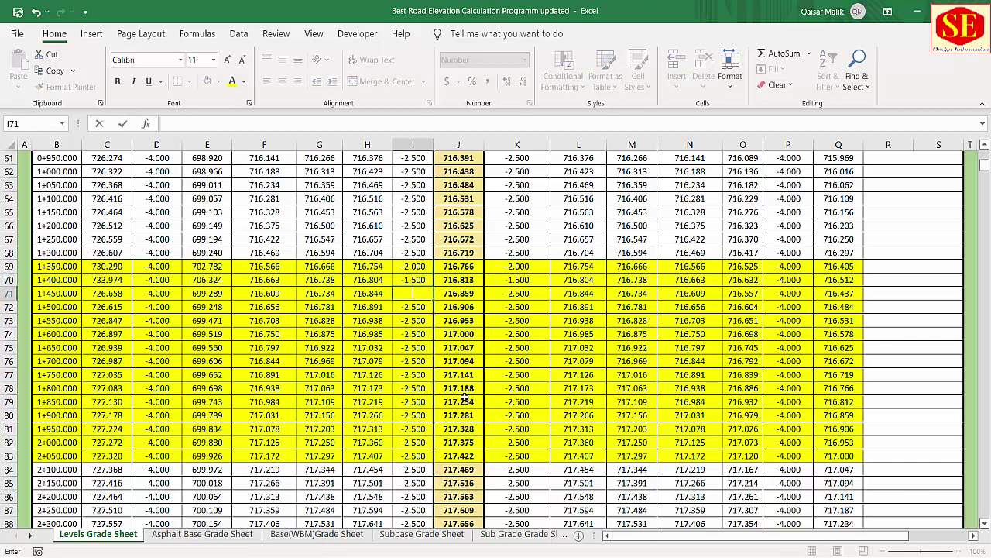
text(-1)
key(Return)
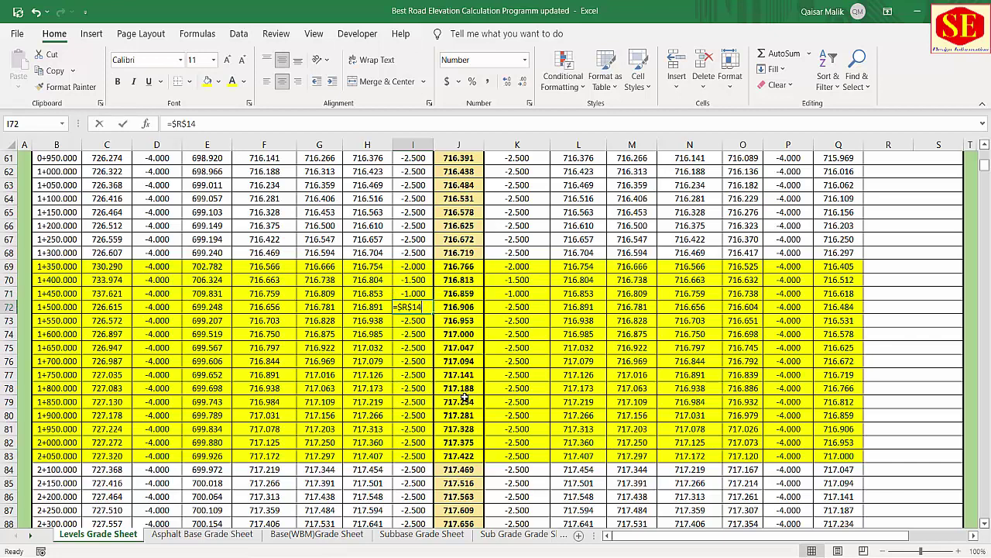
Step: Enter LHS superelevations from 0 to 6 in increments of 1 at stations 1+500 to 1+800
text(0)
key(Return)
text(1)
key(Return)
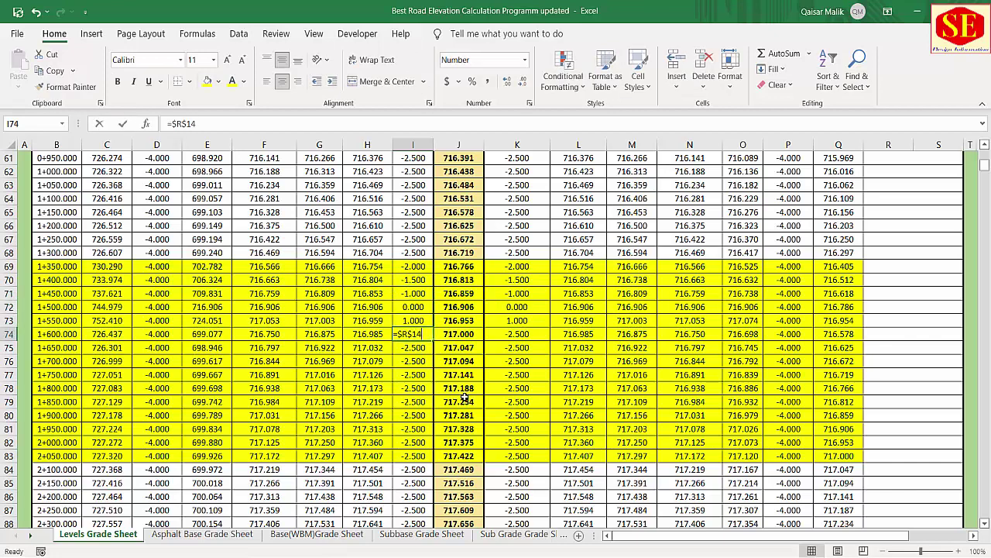
text(2)
key(Return)
key(F2)
text(3)
key(Return)
text(4)
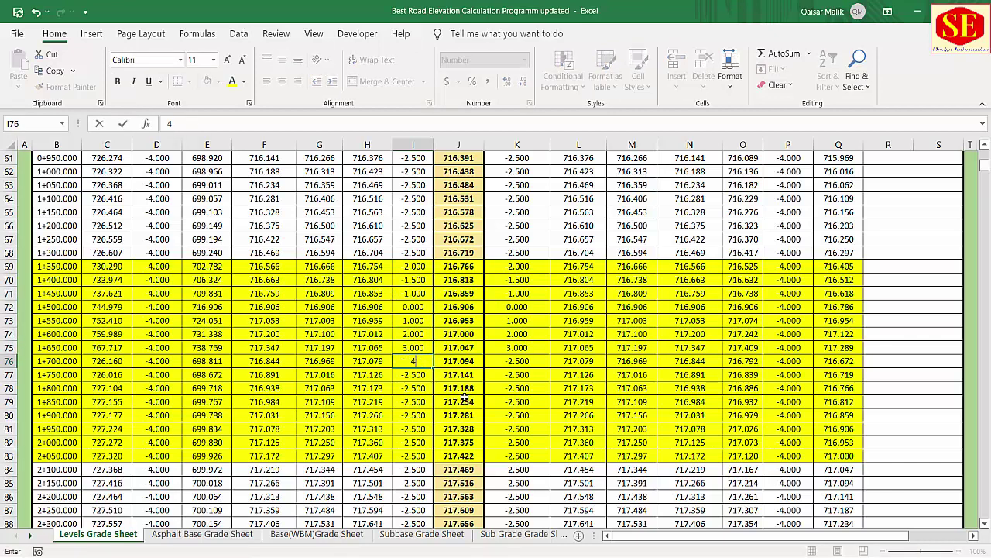
key(Return)
text(5)
key(Return)
text(6)
key(Return)
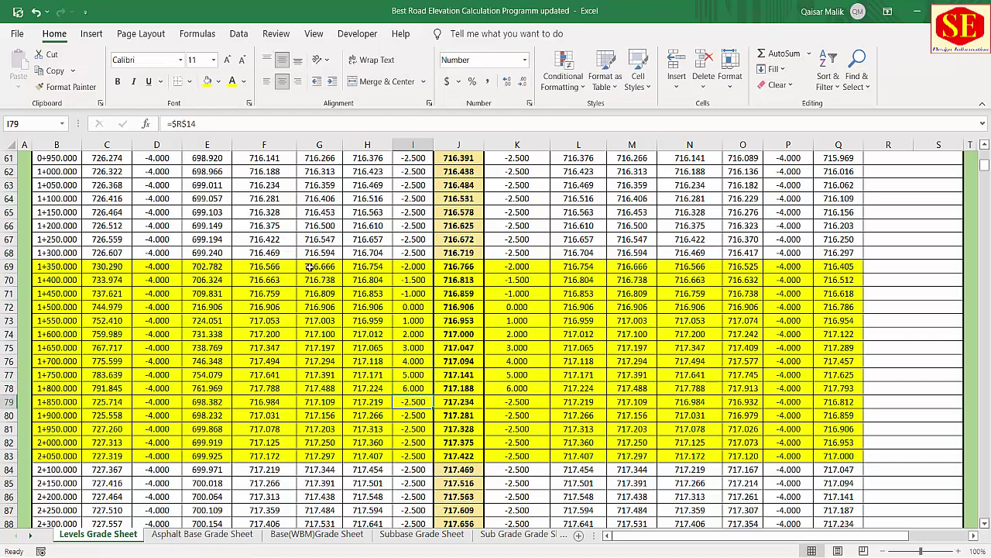
Step: Clear the RHS superelevation formulas in the highlighted rows from station 1+350 to 2+050
click(520, 267)
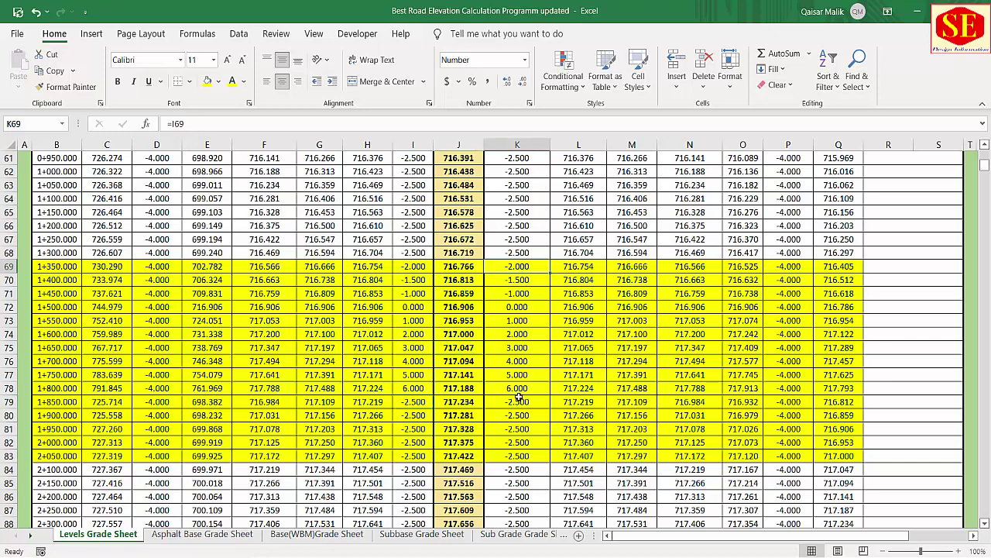
drag(539, 264, 544, 453)
key(Delete)
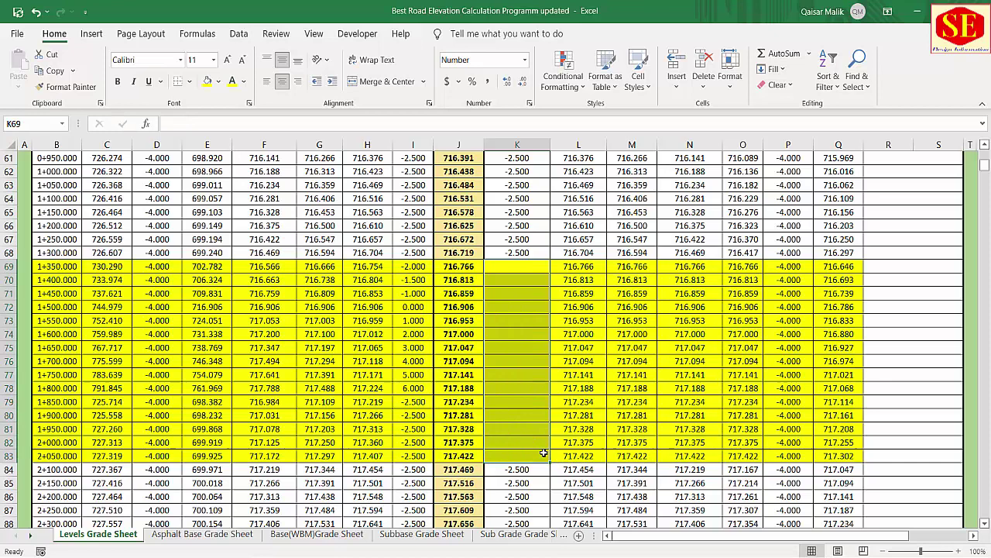
Step: Enter RHS superelevations of -2.5 at station 1+350 and 2 at station 1+400
click(543, 265)
text(-2.5)
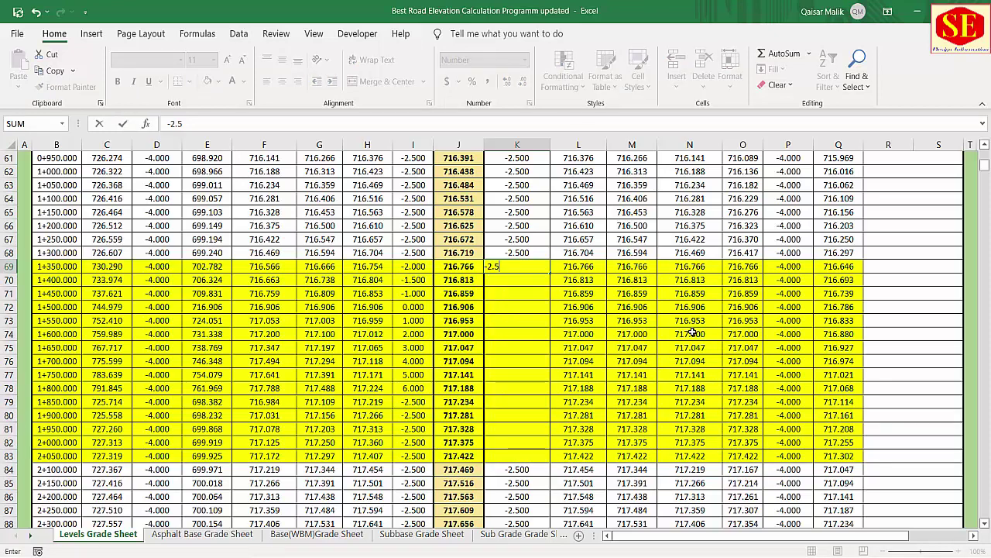
key(Return)
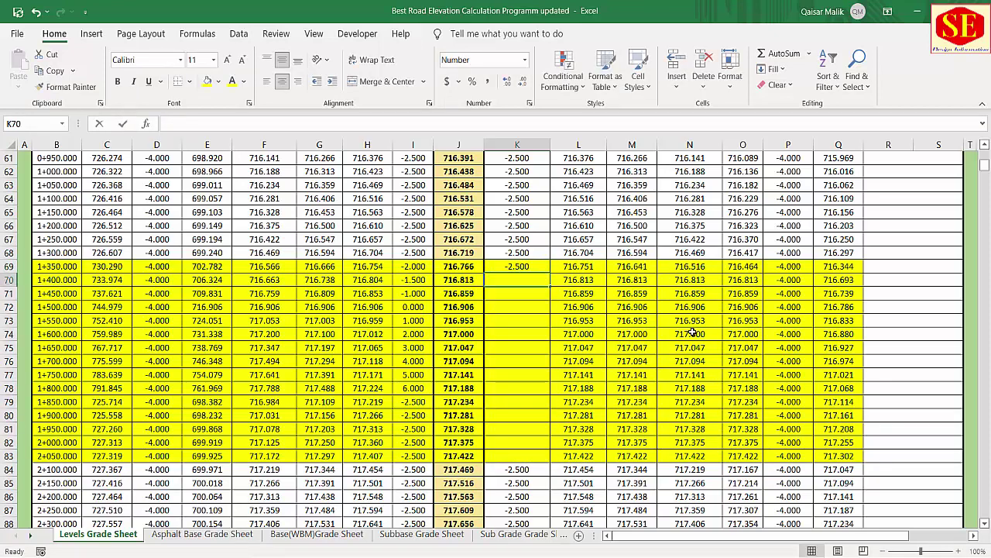
text(-2)
key(Escape)
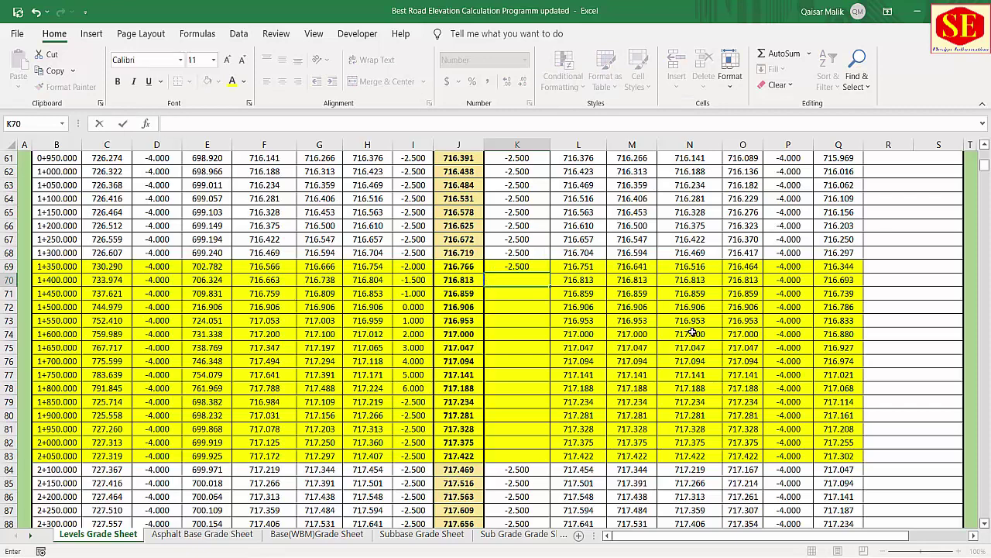
text(2)
key(Return)
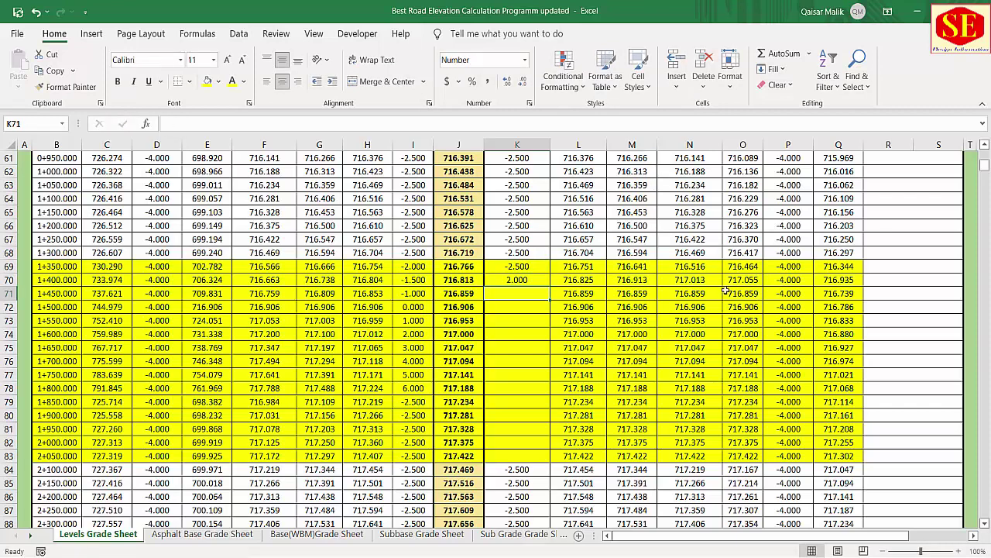
Step: In the wearing course grade sheet header, set the innermost pavement offset to 1 on the LHS and 2 on the RHS
scroll(705, 310, up, 12)
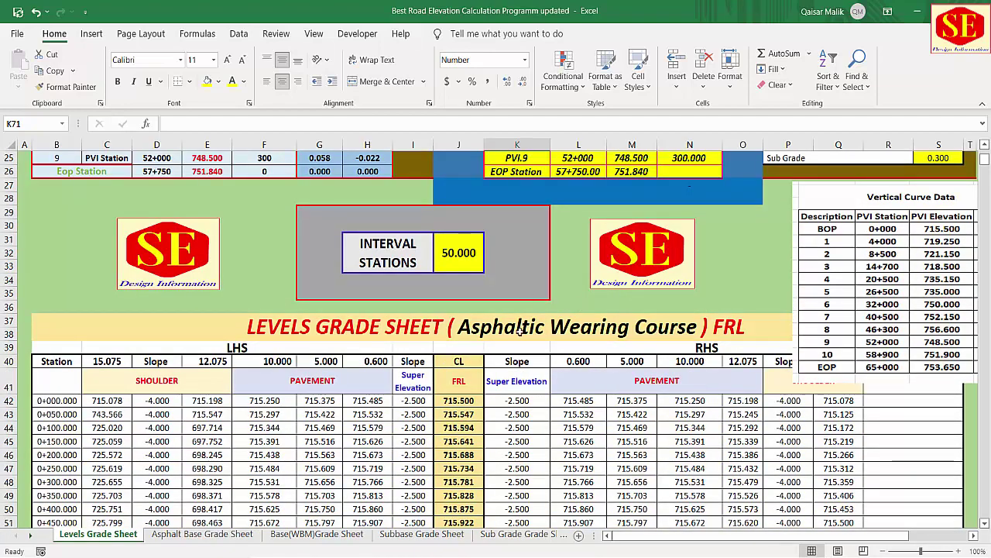
scroll(555, 330, down, 2)
click(371, 278)
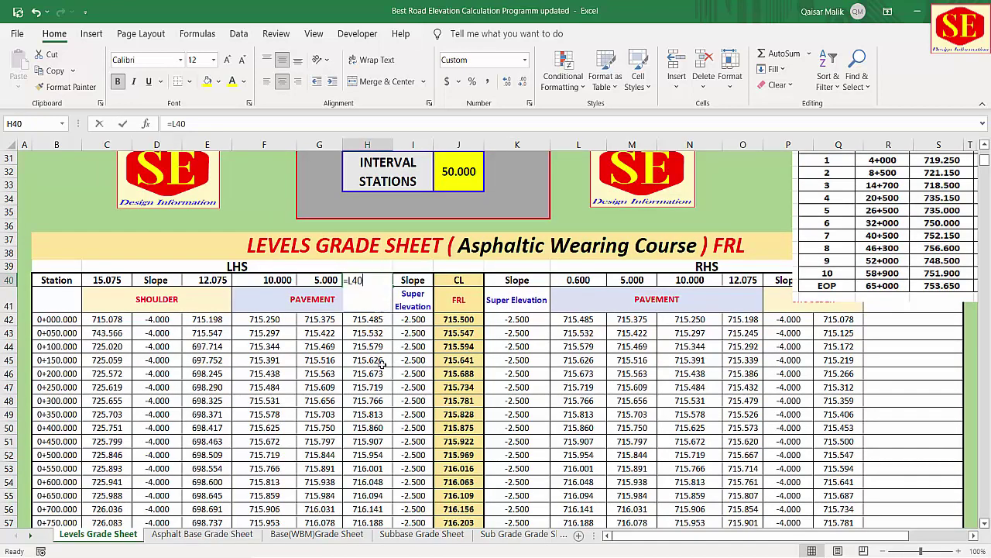
text(1)
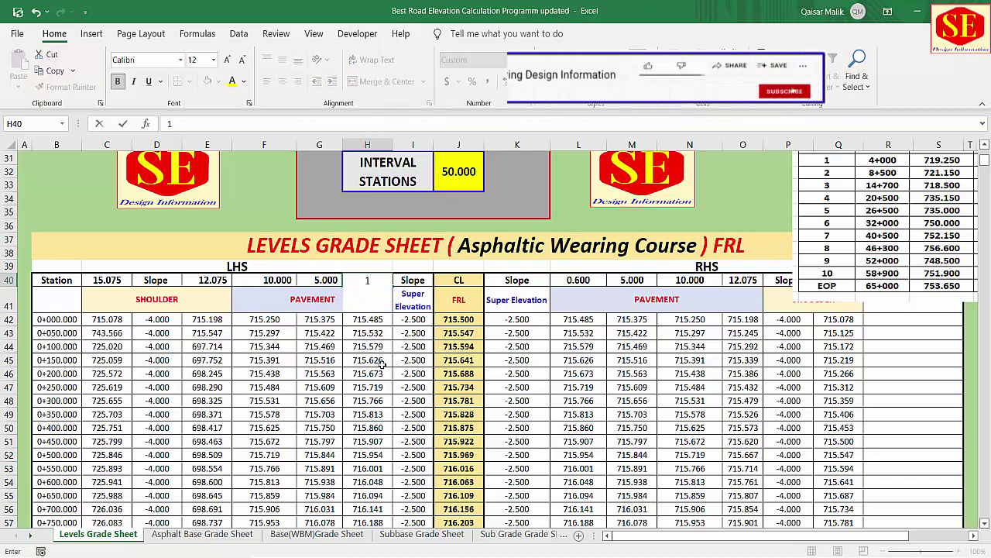
key(Return)
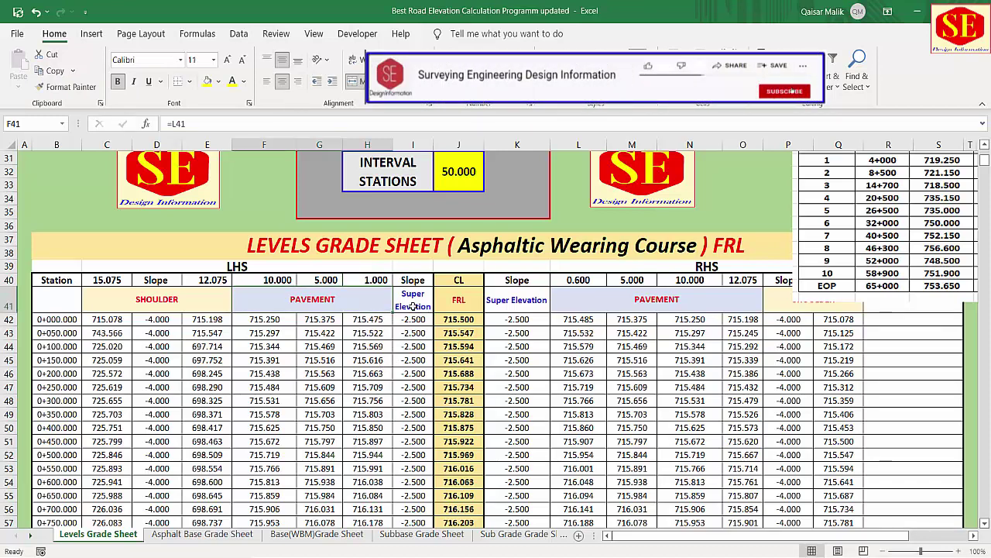
key(Up)
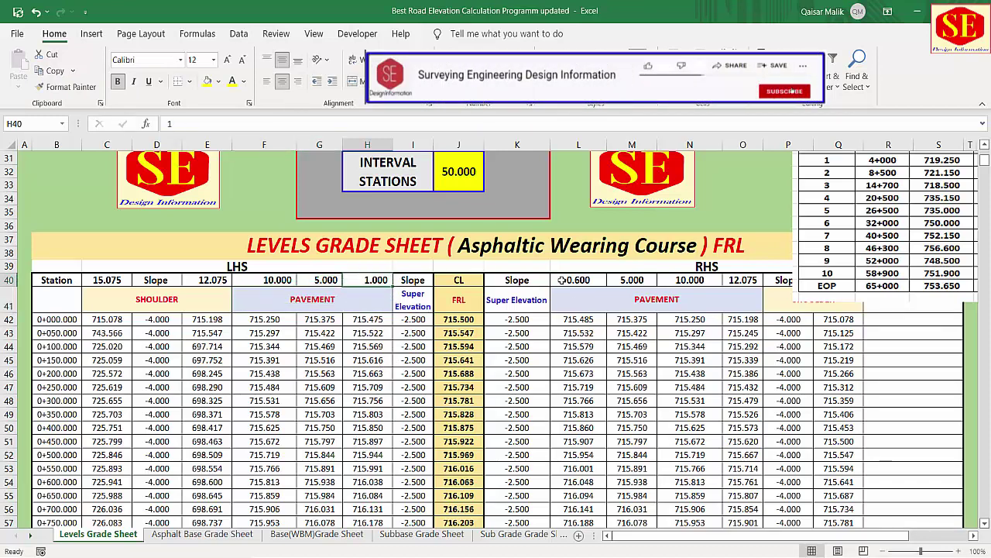
click(563, 280)
text(2)
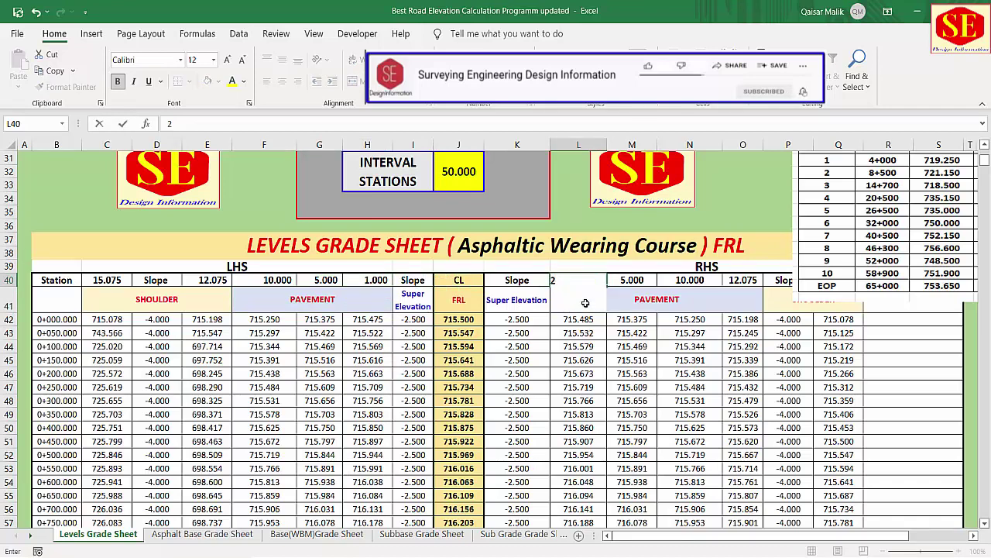
key(Return)
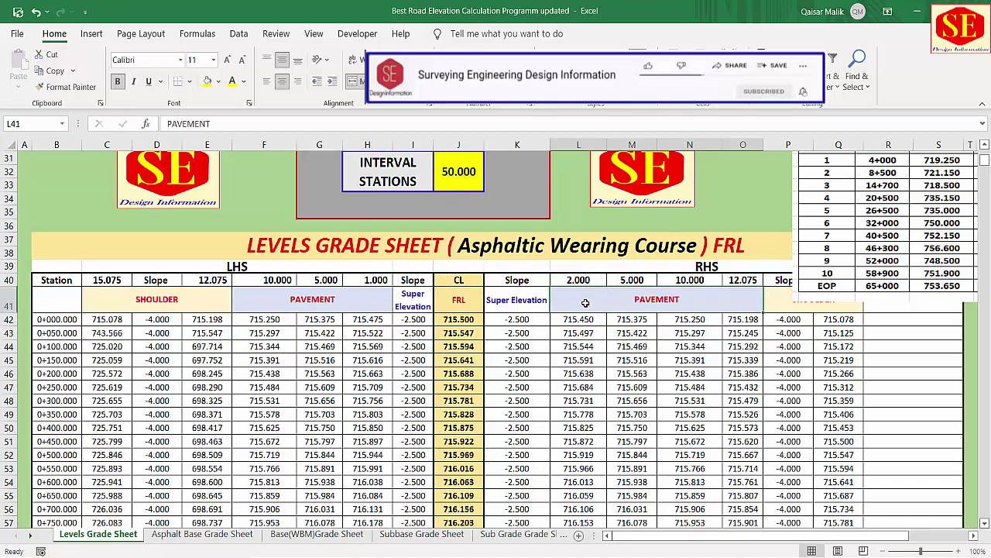
Step: Set the next two LHS pavement offsets outward from the centreline to 10 and 12
click(327, 280)
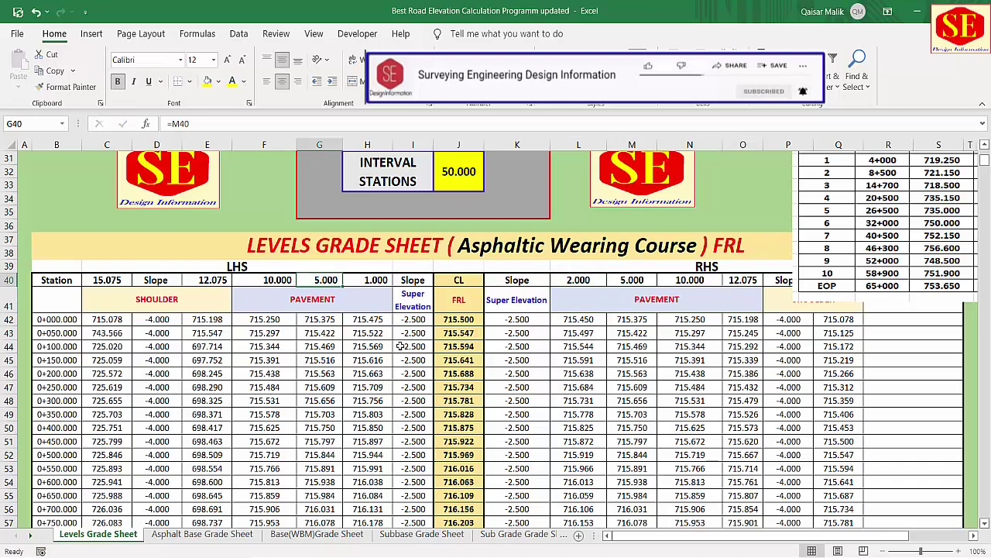
text(=)
click(277, 279)
key(Return)
click(282, 280)
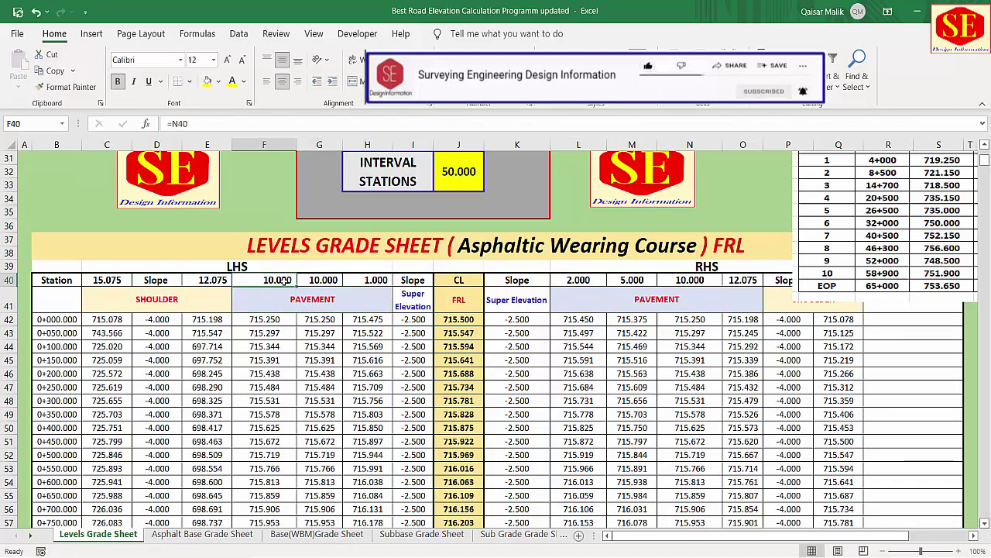
text(12)
key(Left)
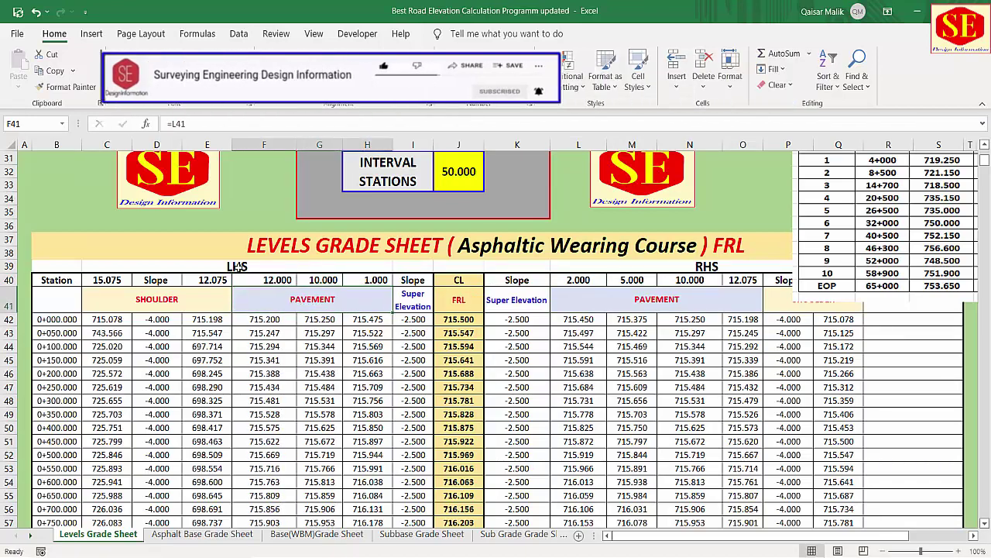
Step: Set the inner LHS shoulder offset to 12.5
text(12.5)
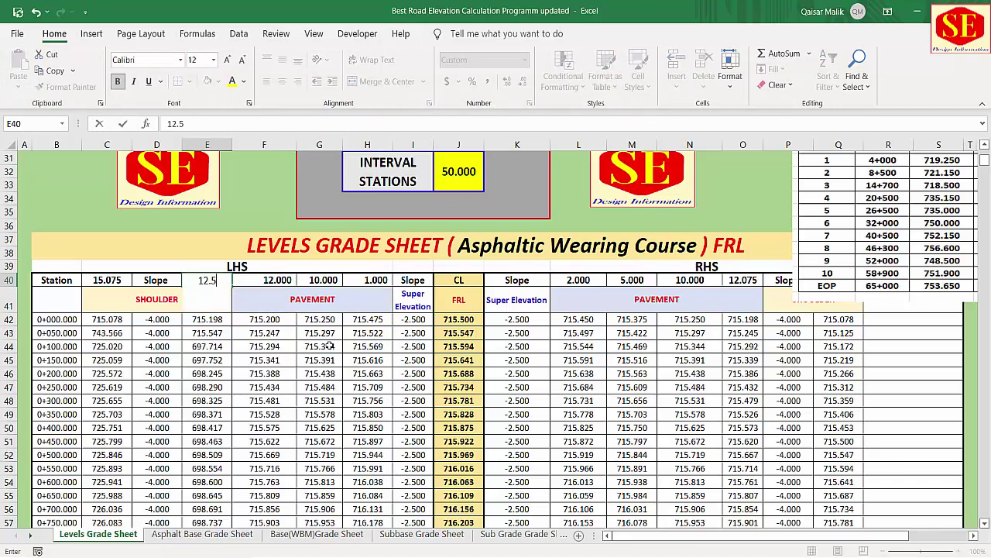
key(Return)
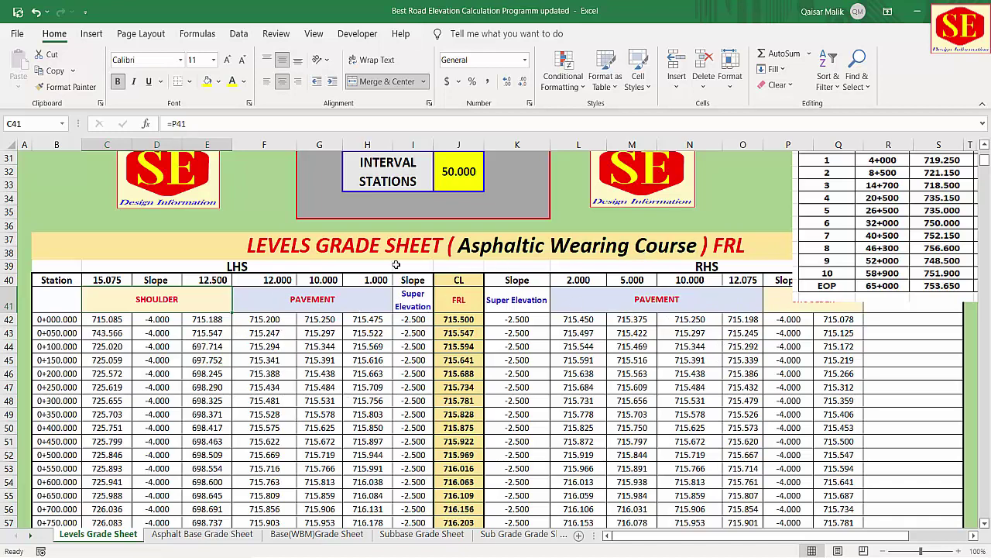
scroll(484, 398, down, 1)
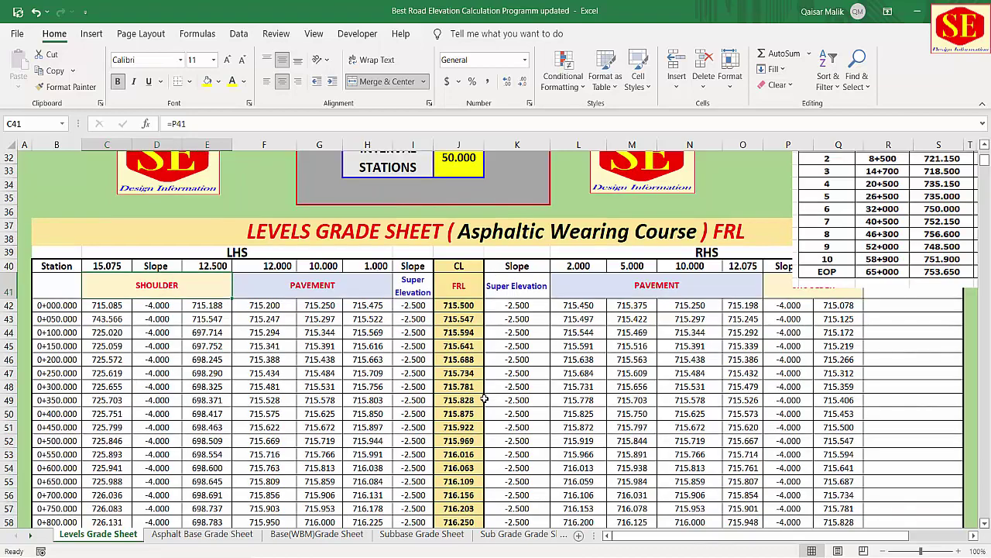
Step: Move the Vertical Curve Data picture to just below the pavement thickness table and reduce its height
scroll(526, 353, up, 4)
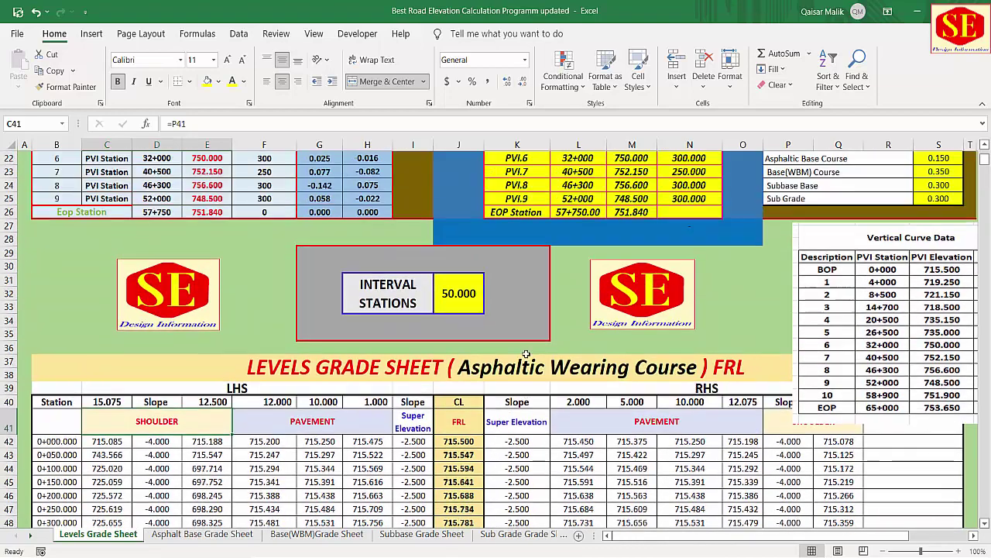
drag(926, 297, 899, 283)
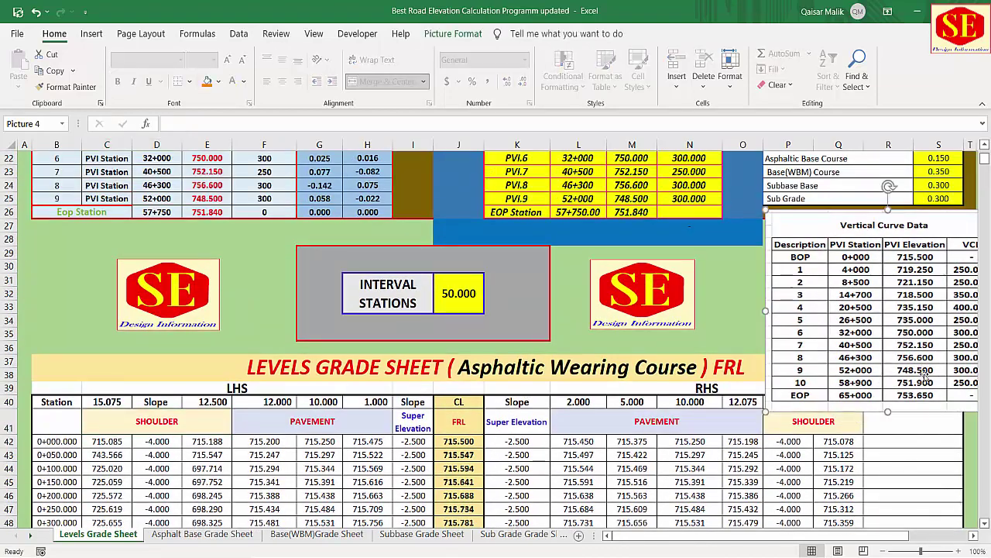
drag(889, 411, 888, 361)
Step: Review the yellow input cells: PVI stations and elevations, road width and slopes, and the five pavement layer thicknesses
scroll(888, 361, up, 3)
scroll(482, 184, up, 1)
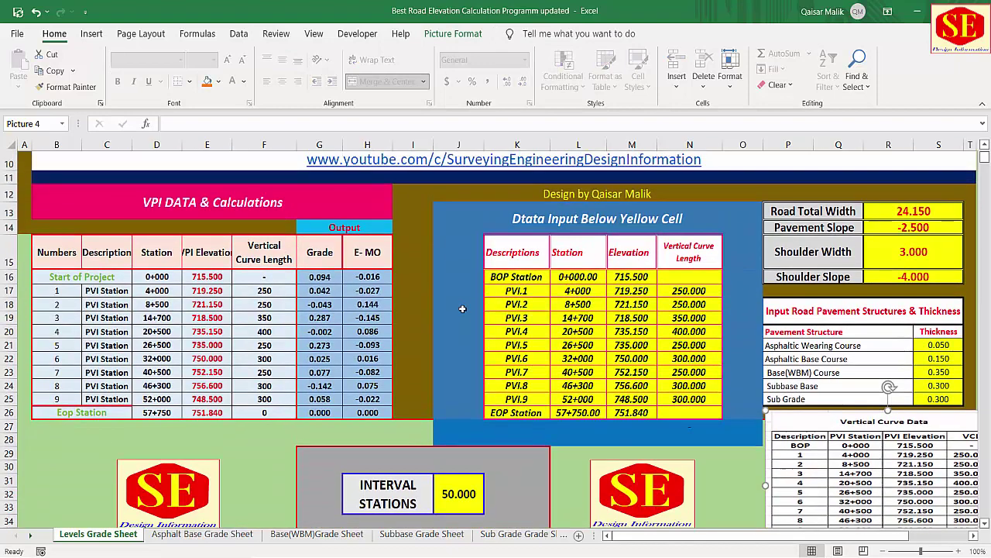
drag(527, 280, 724, 416)
drag(914, 217, 916, 281)
drag(938, 349, 938, 403)
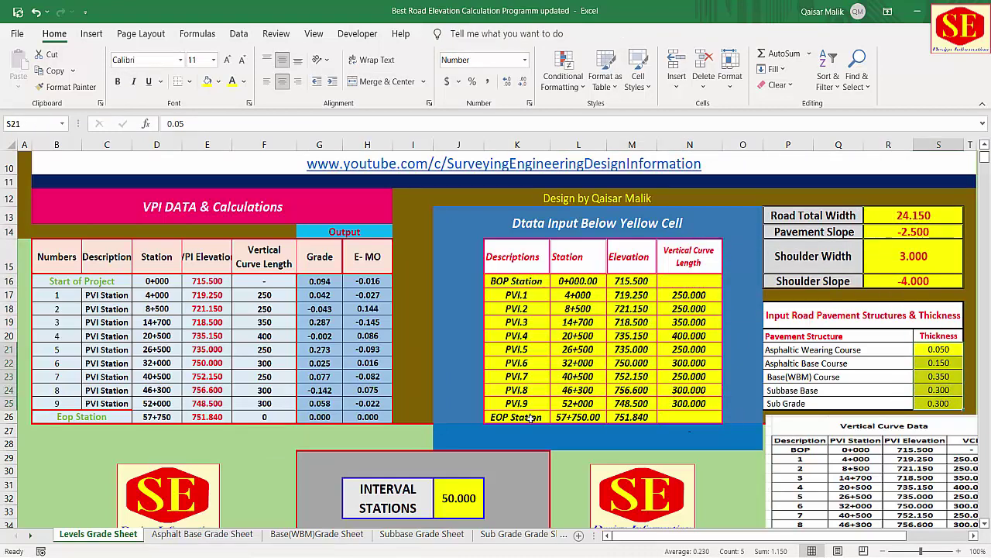
scroll(181, 224, up, 2)
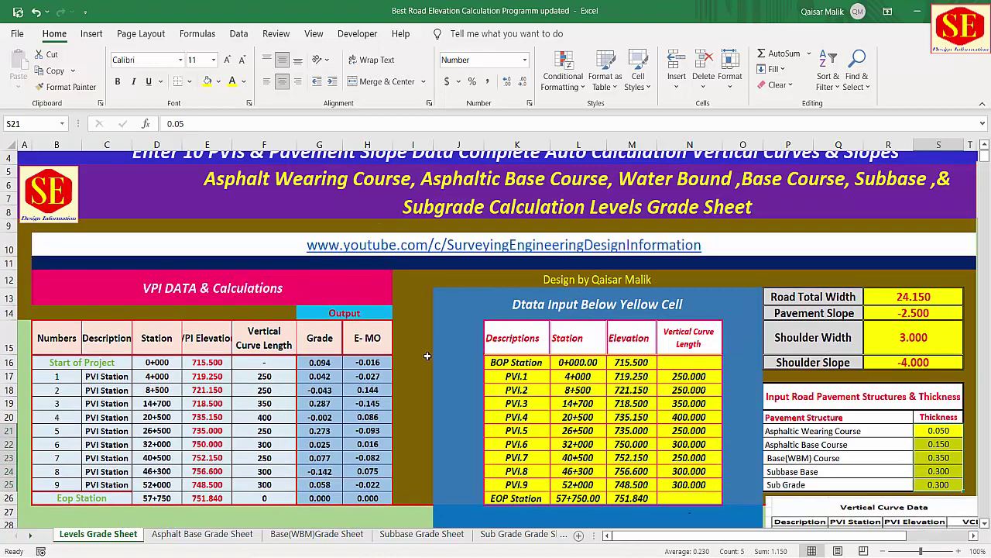
scroll(427, 355, down, 1)
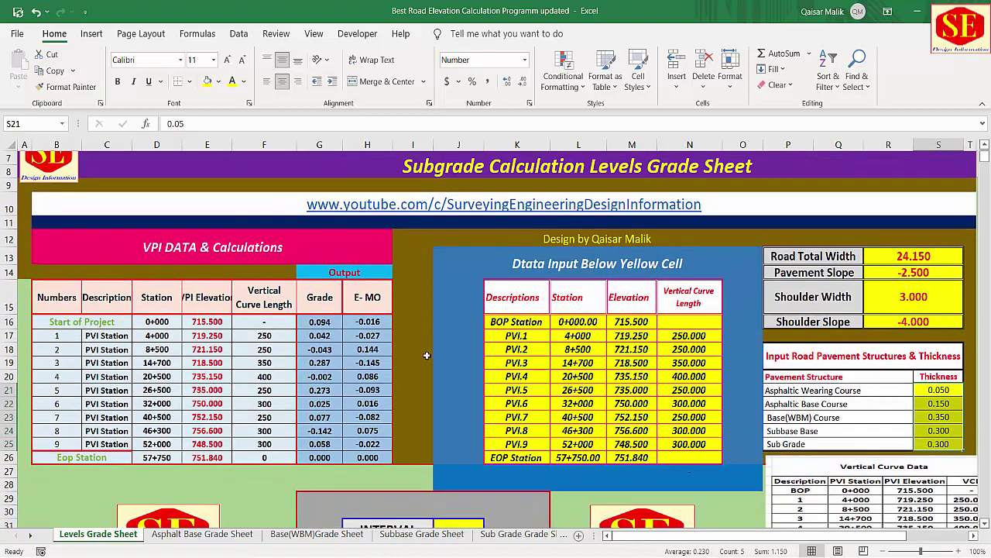
Step: Match the Asphaltic Wearing Course entry in the thickness table with the title of its levels grade sheet
click(795, 390)
scroll(746, 389, down, 1)
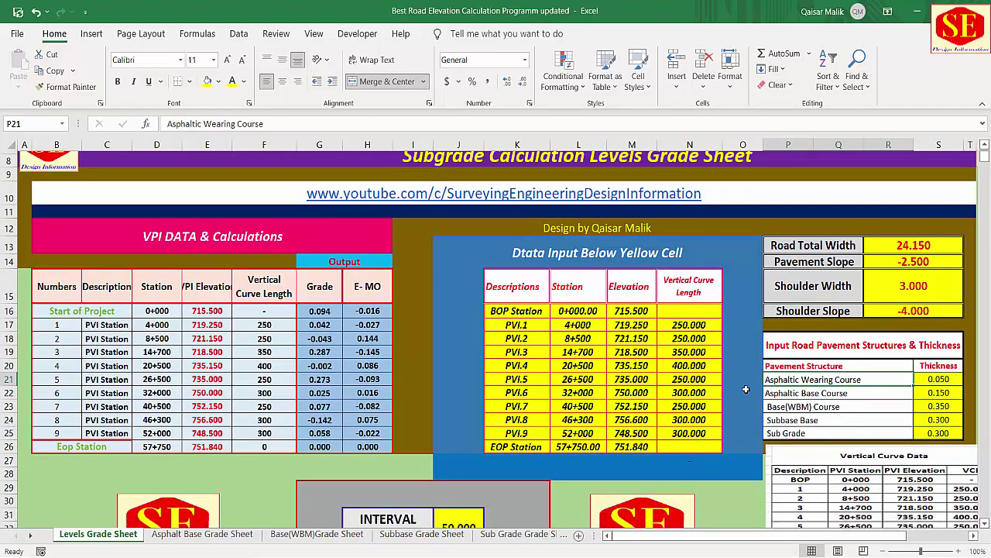
scroll(746, 389, down, 3)
click(480, 461)
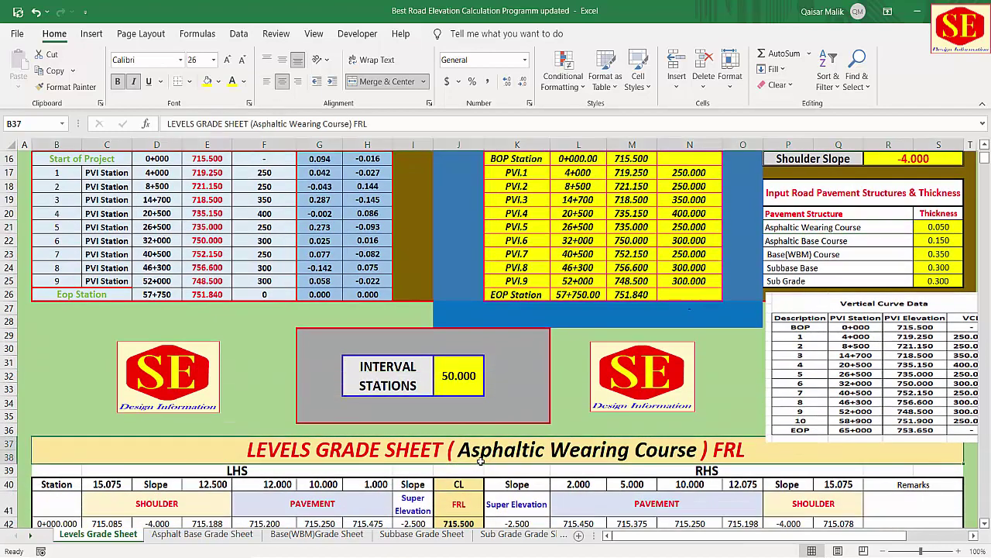
scroll(480, 372, down, 2)
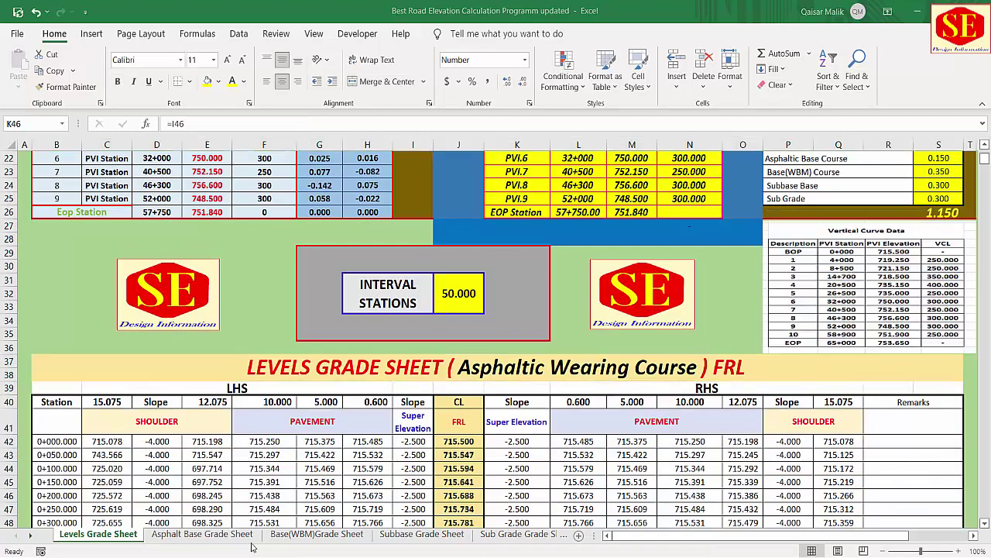
Step: Open the Asphalt Base Grade Sheet and inspect its title, centreline levels and first remarks formula
click(214, 535)
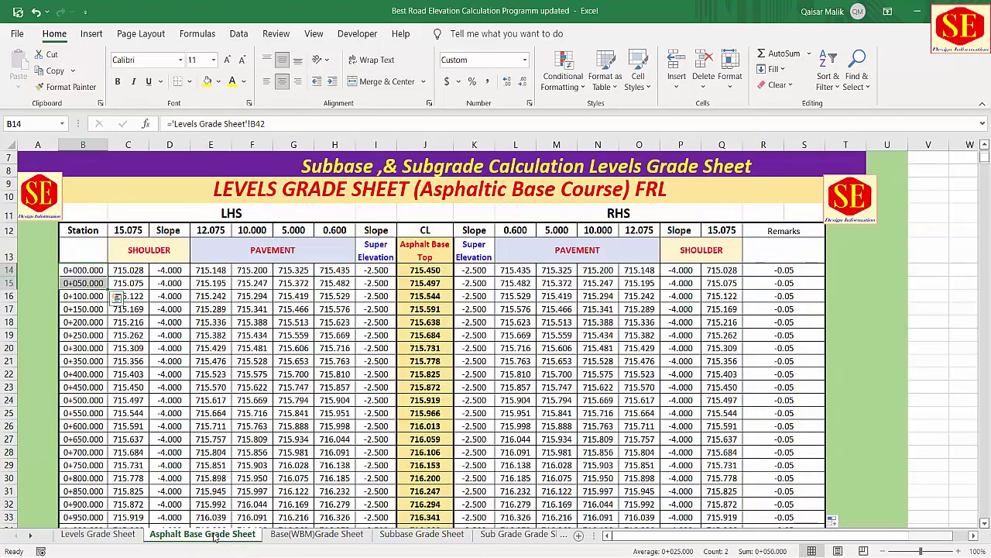
scroll(436, 225, up, 2)
click(308, 272)
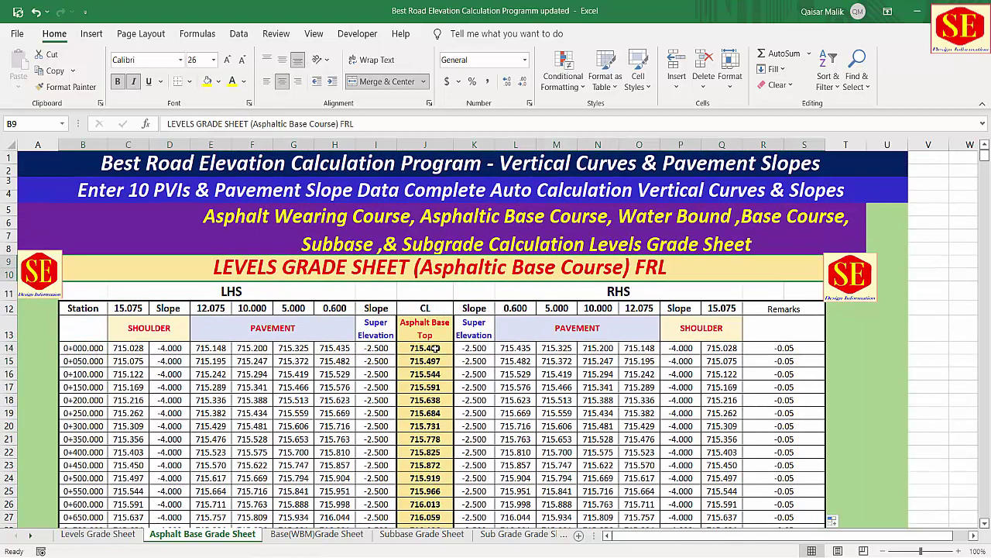
drag(436, 349, 439, 505)
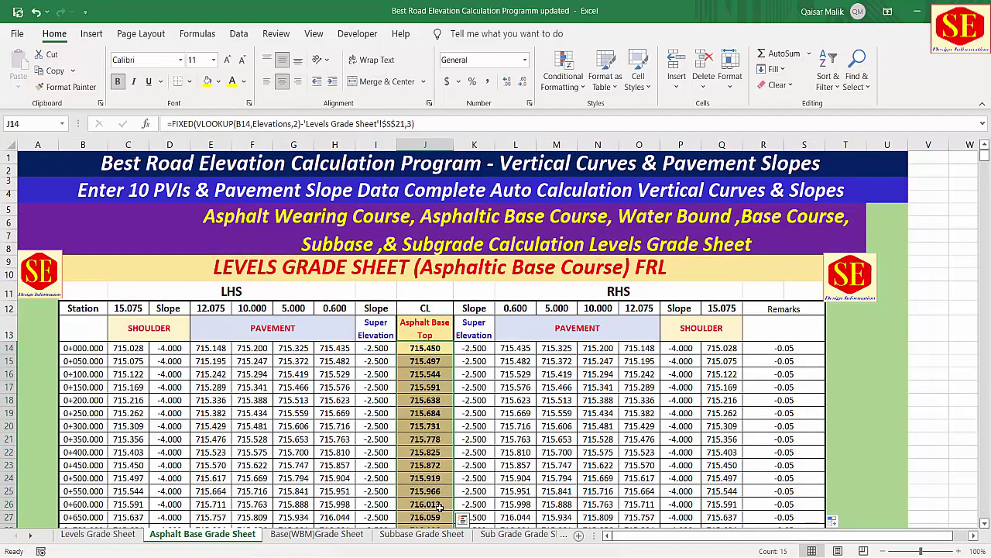
click(801, 350)
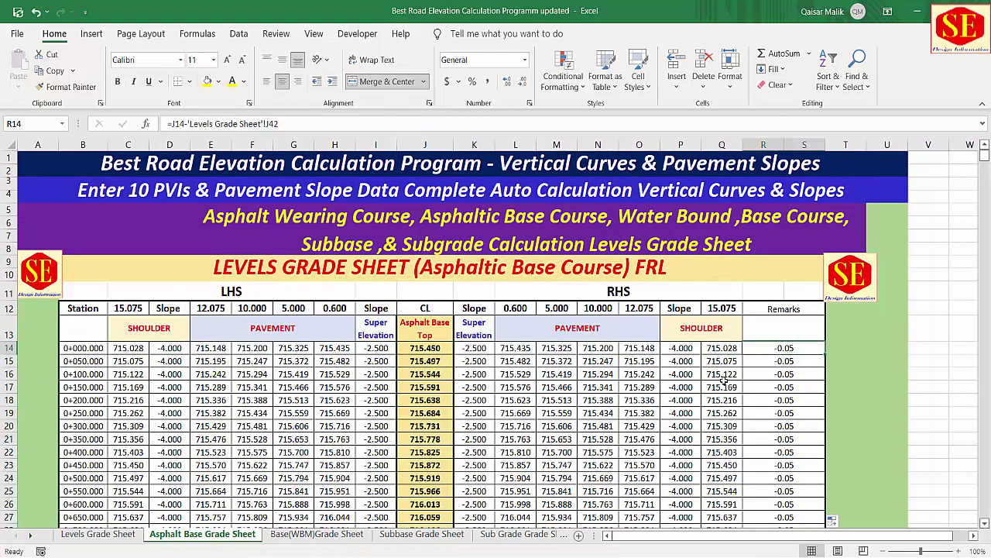
Step: Compare the wearing course thickness on the Levels Grade Sheet with the first centreline level formula on the Asphalt Base Grade Sheet
click(98, 534)
scroll(909, 413, up, 4)
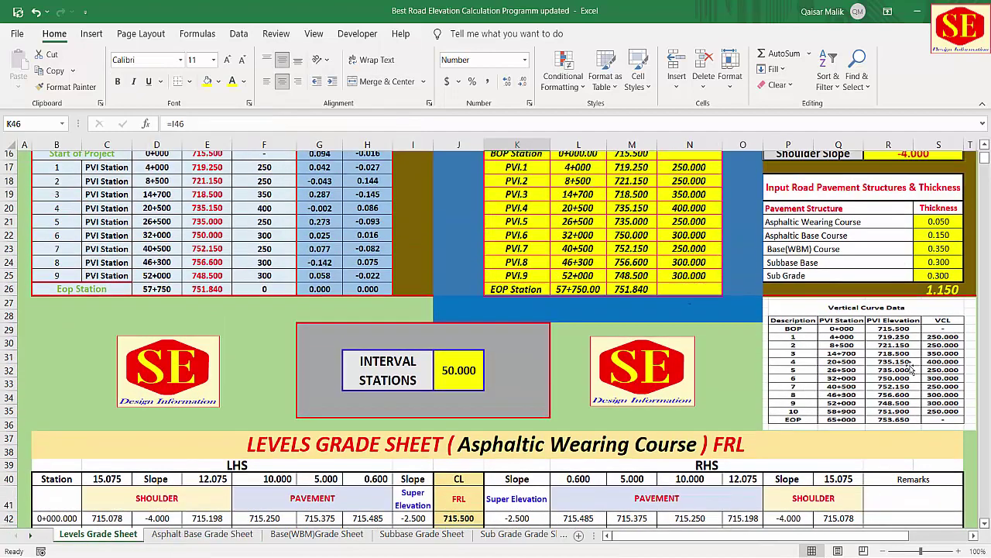
click(940, 227)
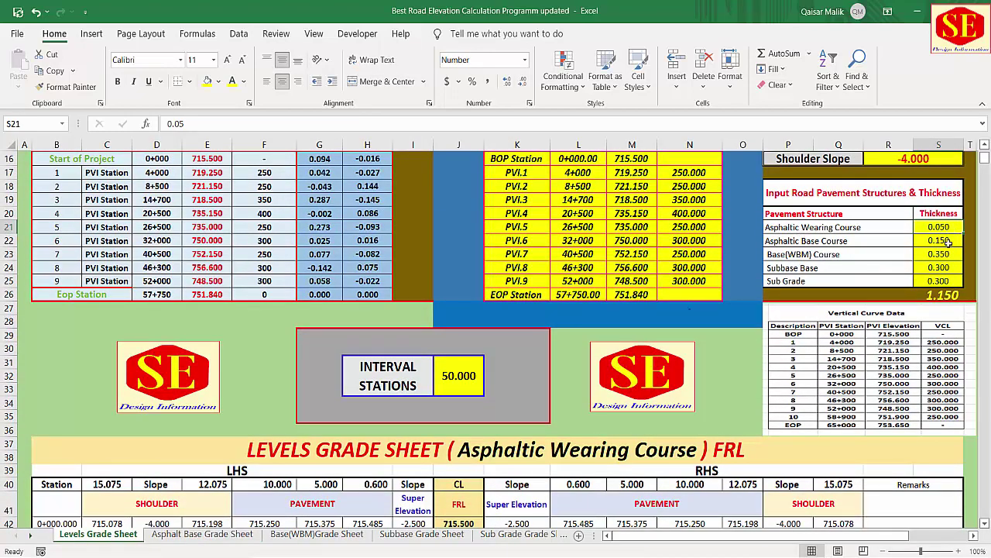
click(203, 533)
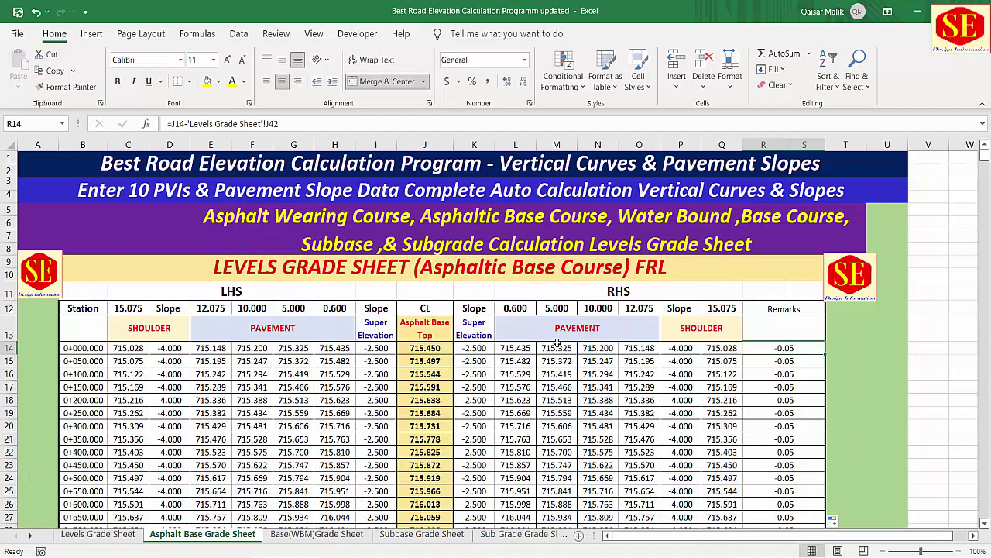
click(426, 348)
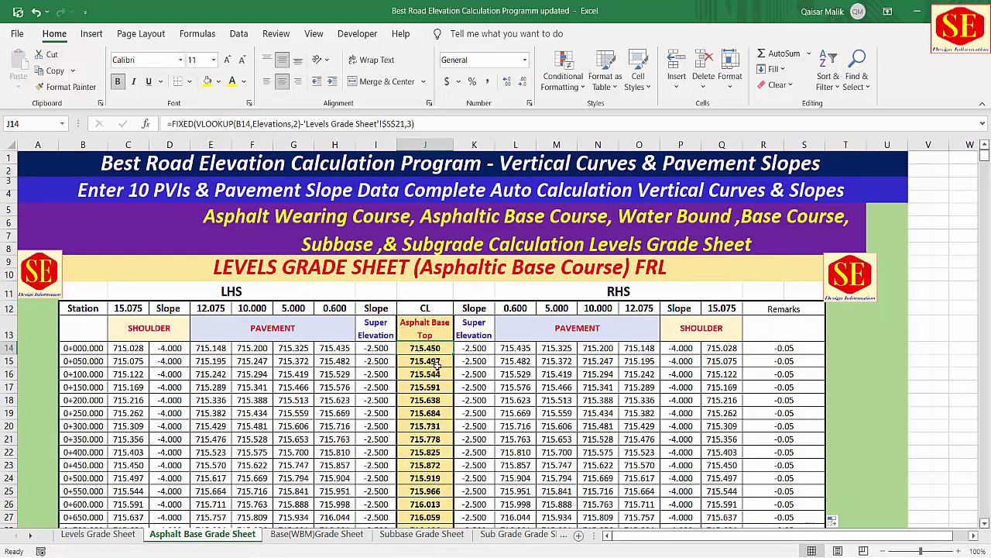
Step: Open the Base(WBM) Grade Sheet and inspect the remarks formula at station 0+000
click(316, 535)
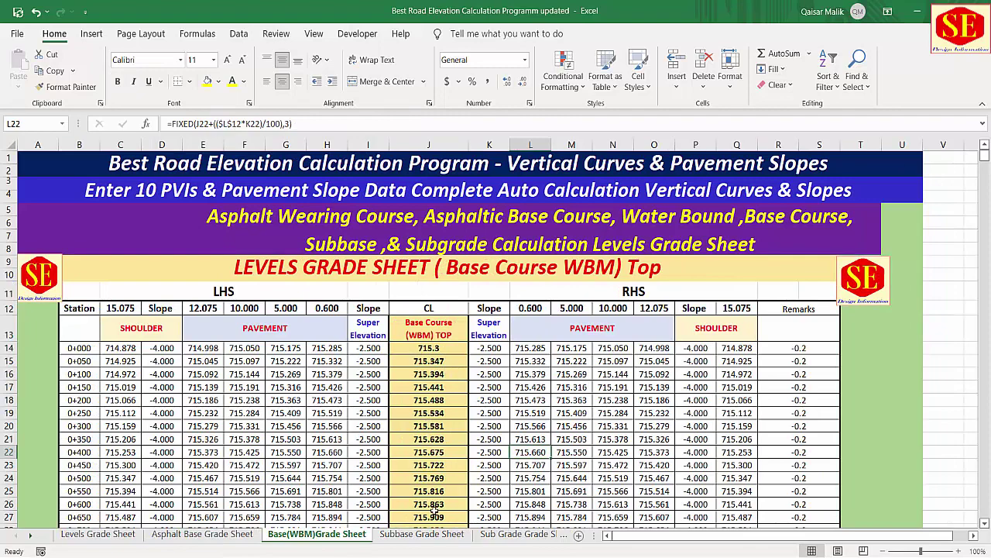
scroll(432, 393, down, 1)
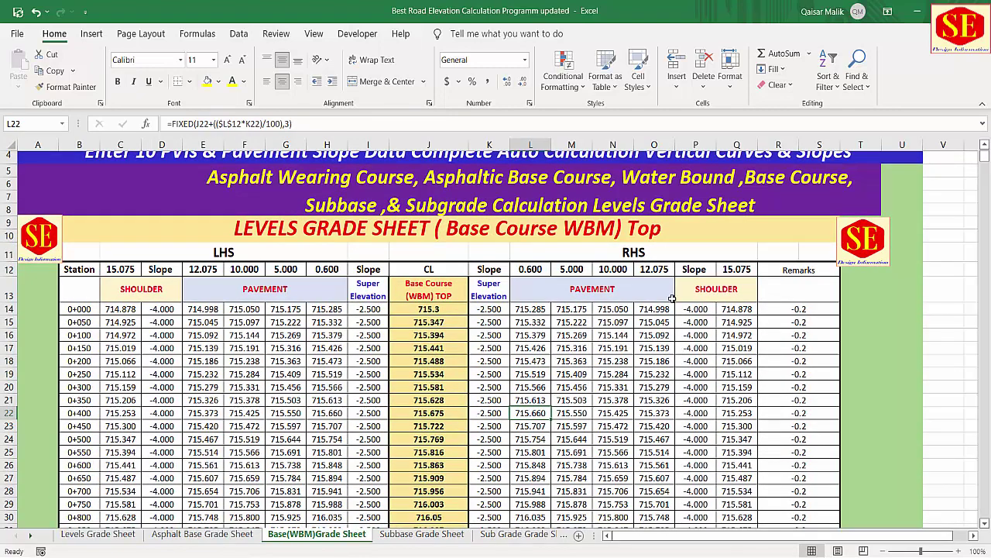
click(805, 308)
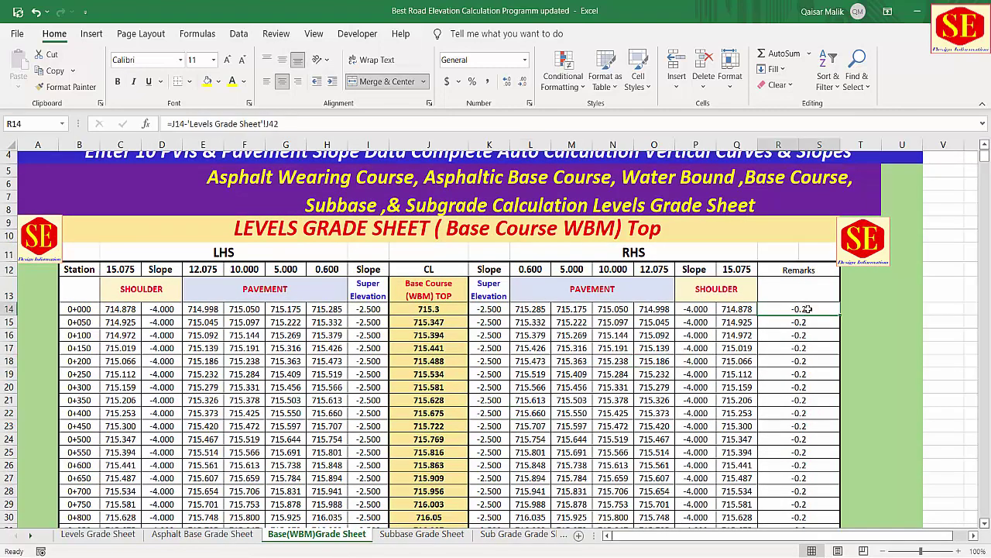
Step: Check the wearing course and asphaltic base course thicknesses on the Levels Grade Sheet against the WBM level difference
click(107, 536)
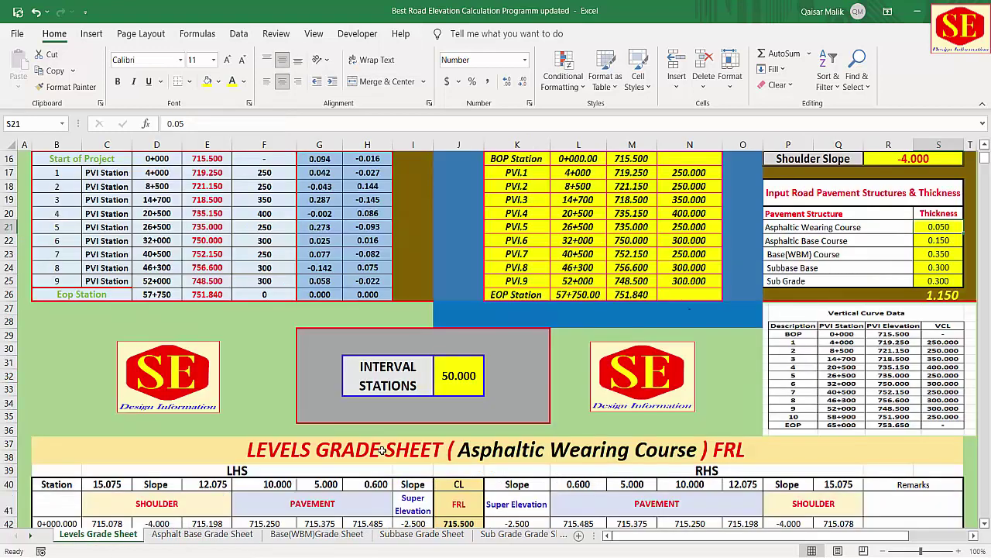
click(943, 240)
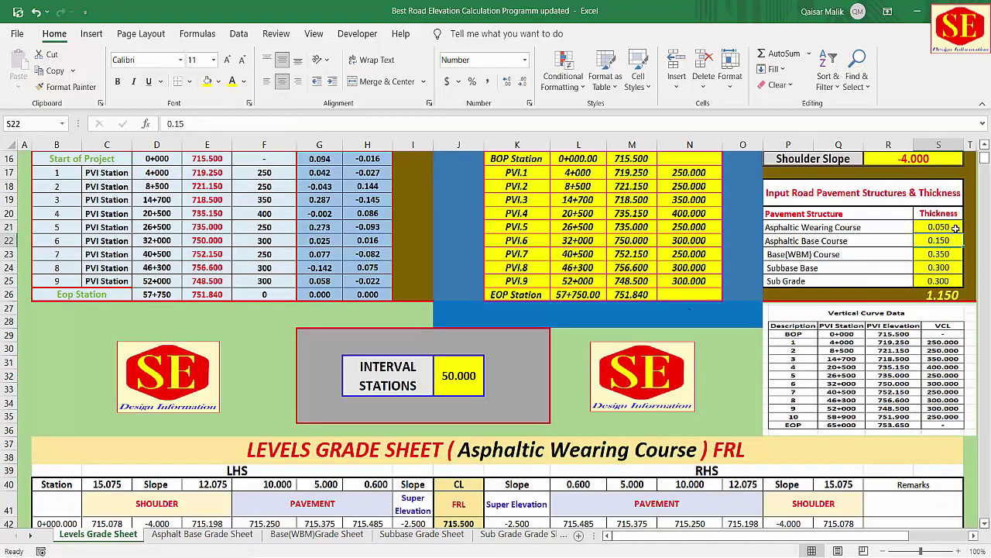
click(937, 227)
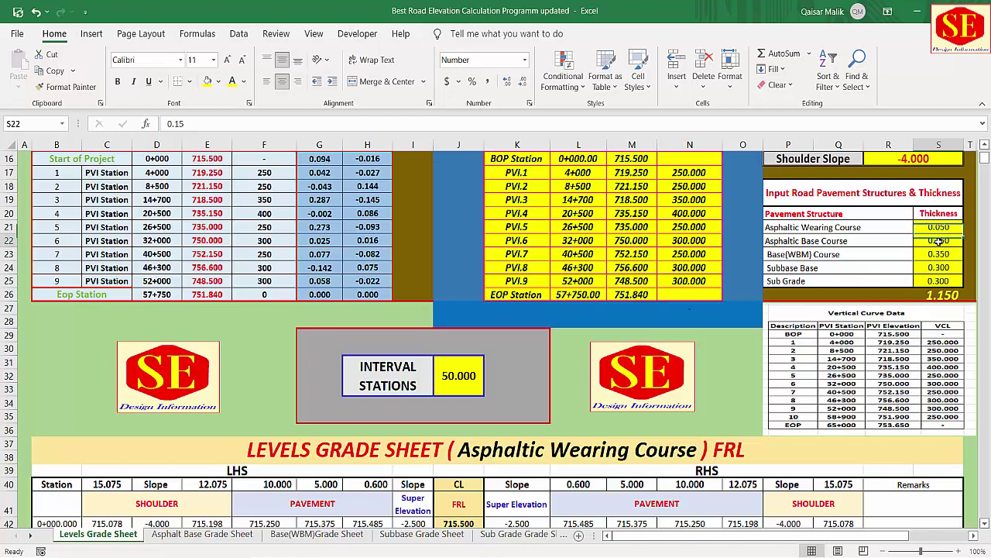
click(940, 242)
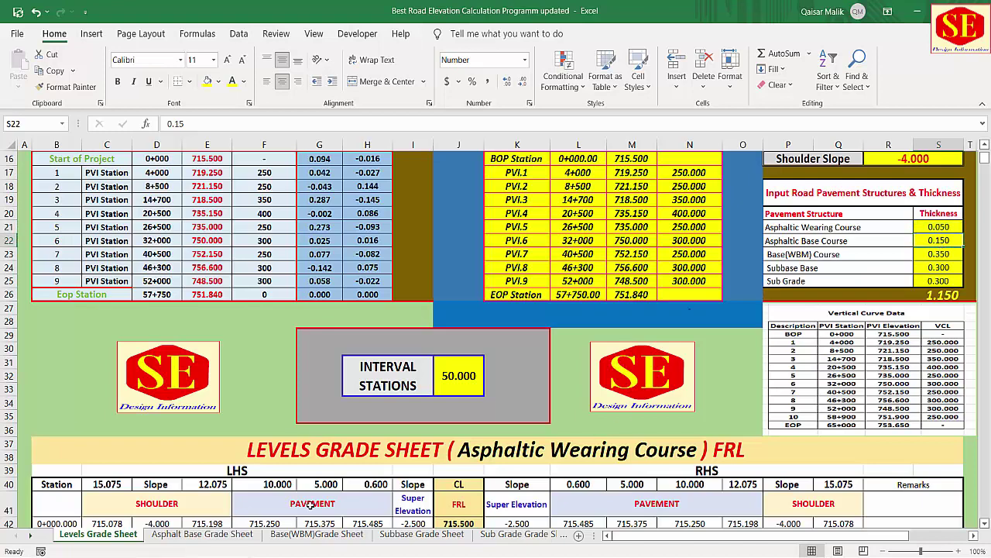
Step: View the Subbase Grade Sheet's level difference and check it against the combined thickness of the three layers above the subbase
click(317, 534)
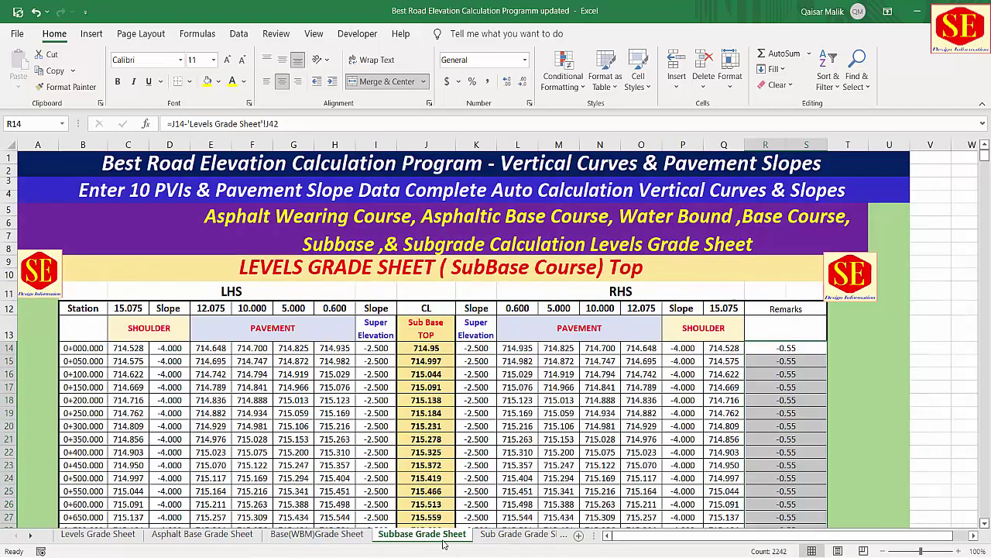
click(422, 534)
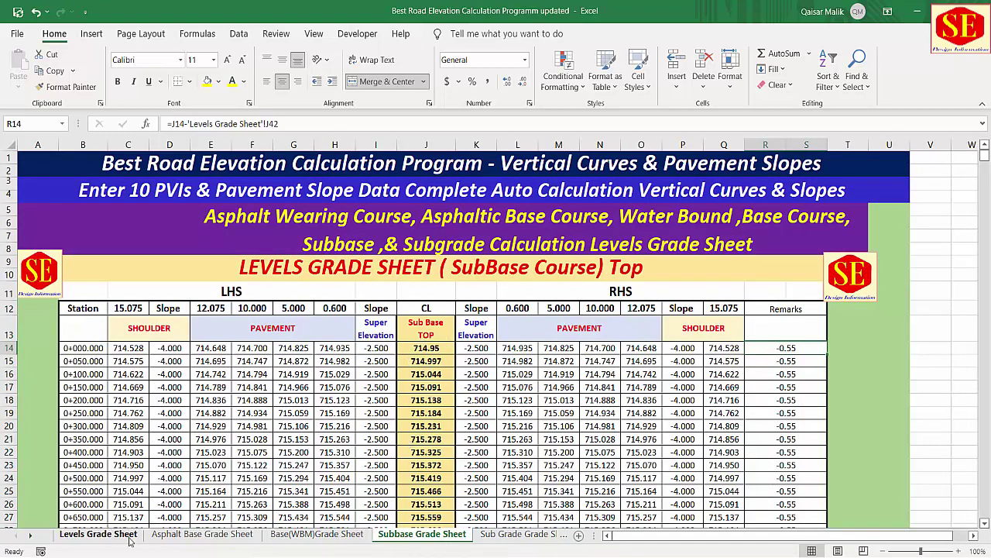
click(97, 534)
drag(941, 223, 941, 254)
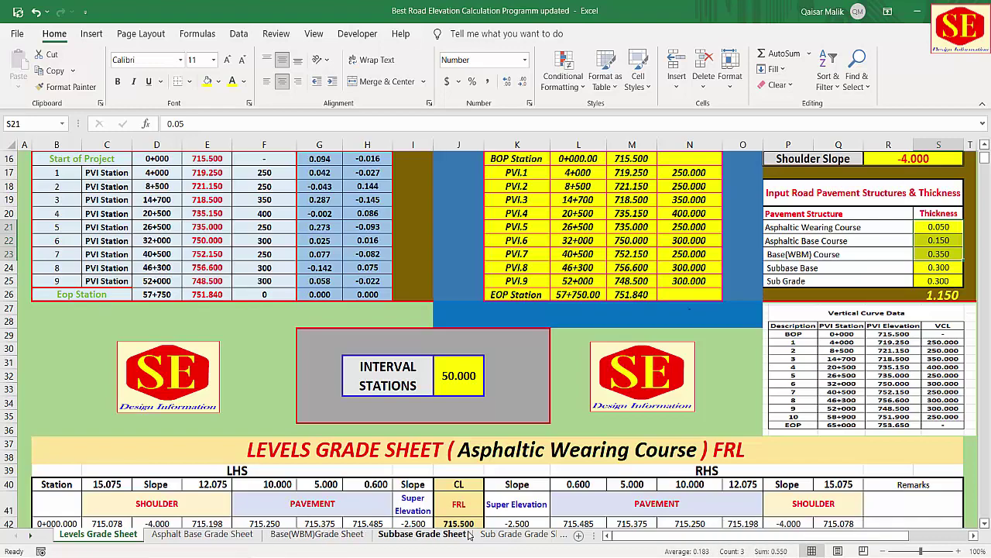
Step: Open the Sub Grade Grade Sheet and examine its levels and remarks differences
click(437, 540)
click(496, 540)
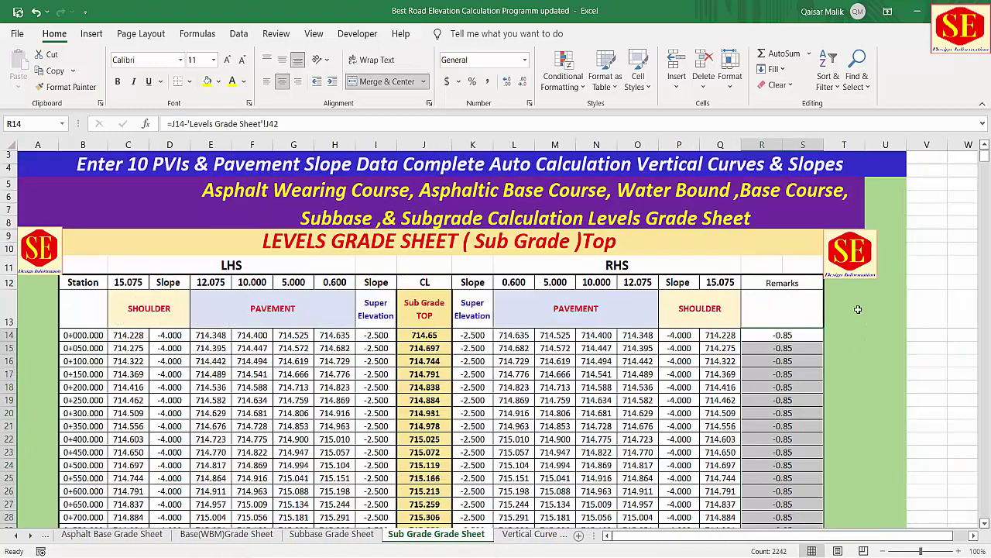
click(704, 348)
scroll(426, 354, up, 1)
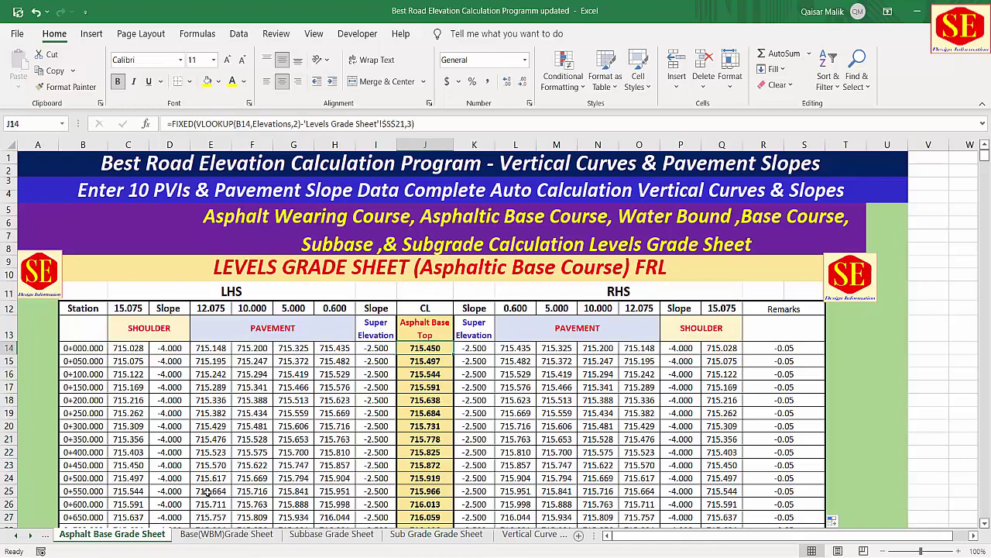
Step: Return to the Levels Grade Sheet and check the Asphaltic Base Course thickness in the pavement structure table
click(13, 535)
click(13, 535)
click(74, 534)
scroll(640, 471, up, 1)
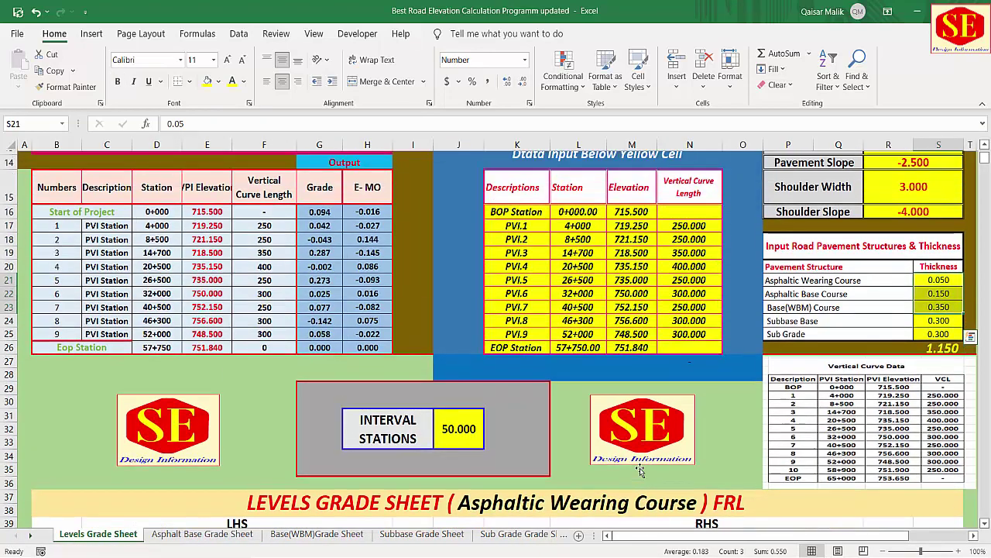
scroll(639, 470, up, 1)
click(938, 362)
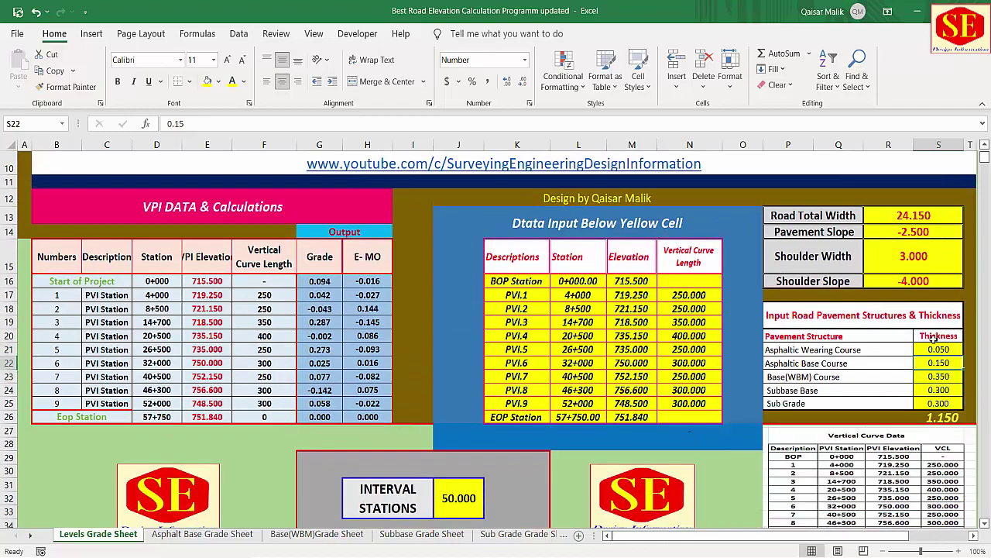
Step: Check the BOP and EOP station entries in the data input table and view the wearing course levels
scroll(923, 234, up, 1)
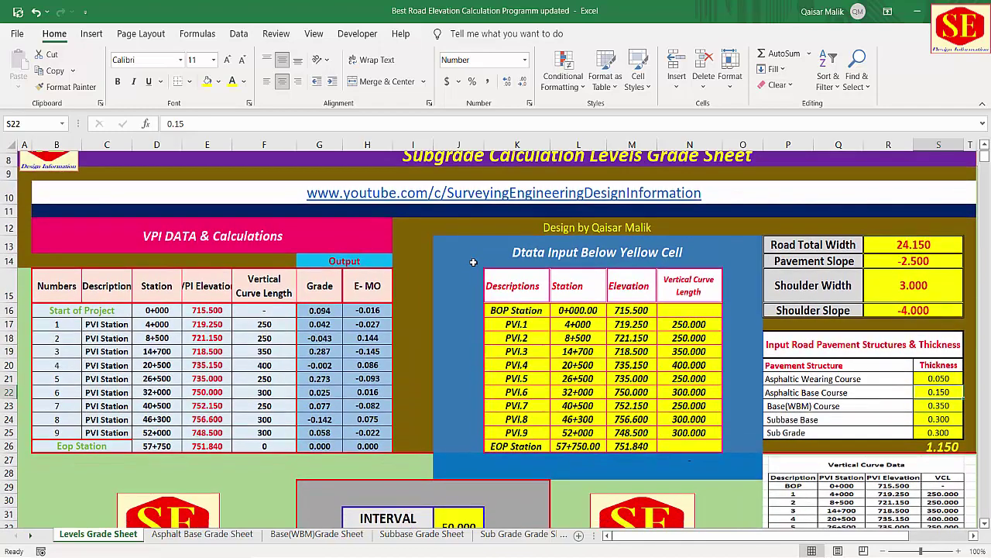
scroll(473, 262, down, 5)
scroll(565, 299, up, 4)
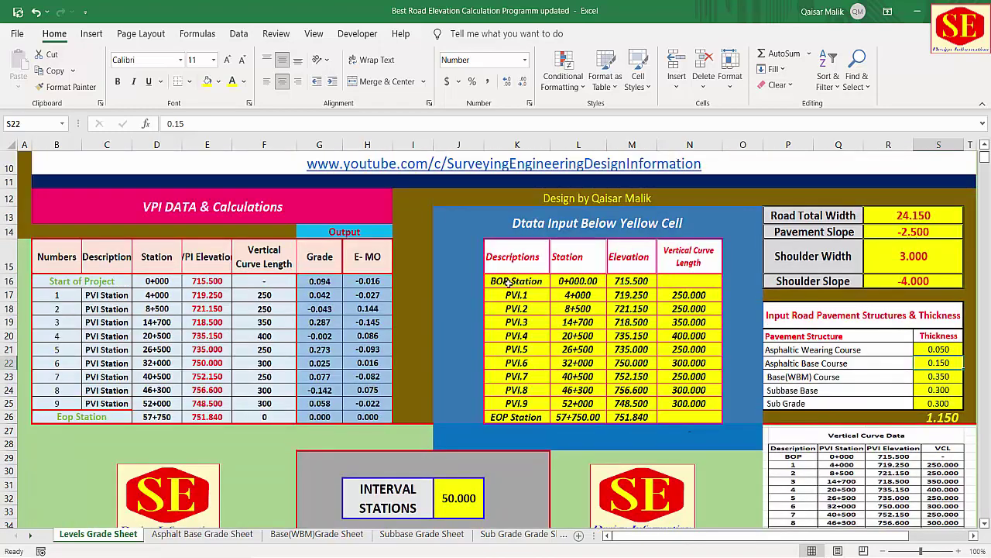
click(508, 282)
click(578, 281)
click(558, 419)
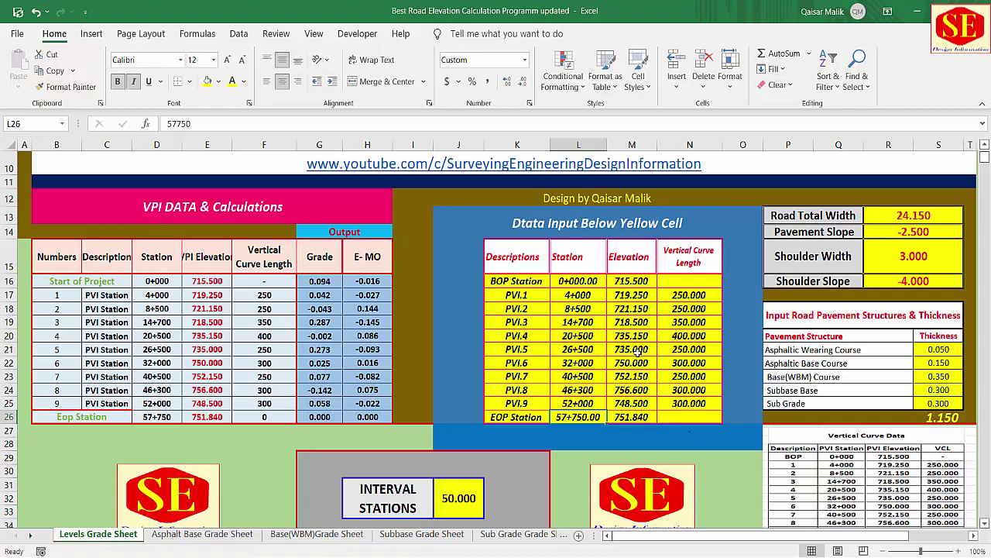
scroll(654, 314, down, 7)
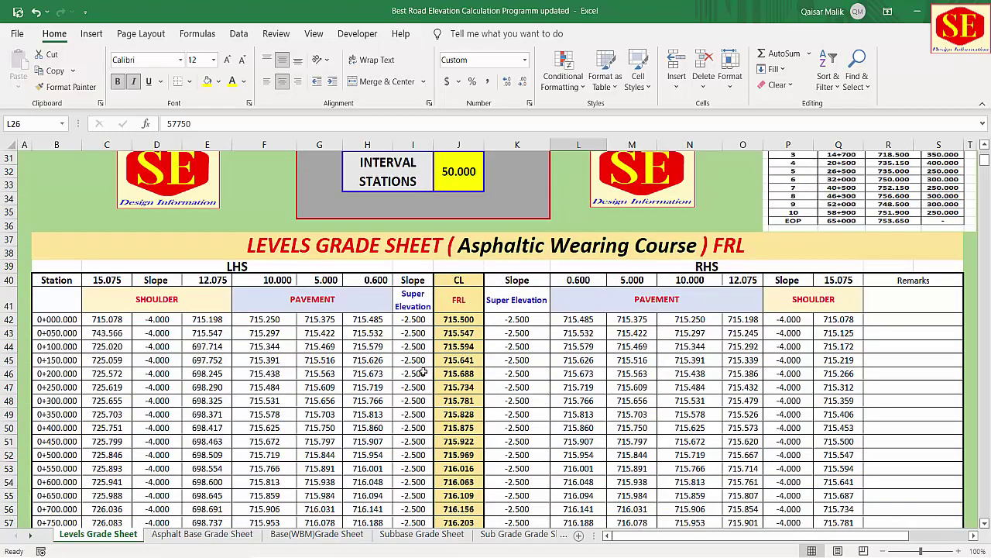
Step: Check the interval stations value above the wearing course levels on the Levels Grade Sheet
scroll(629, 307, up, 2)
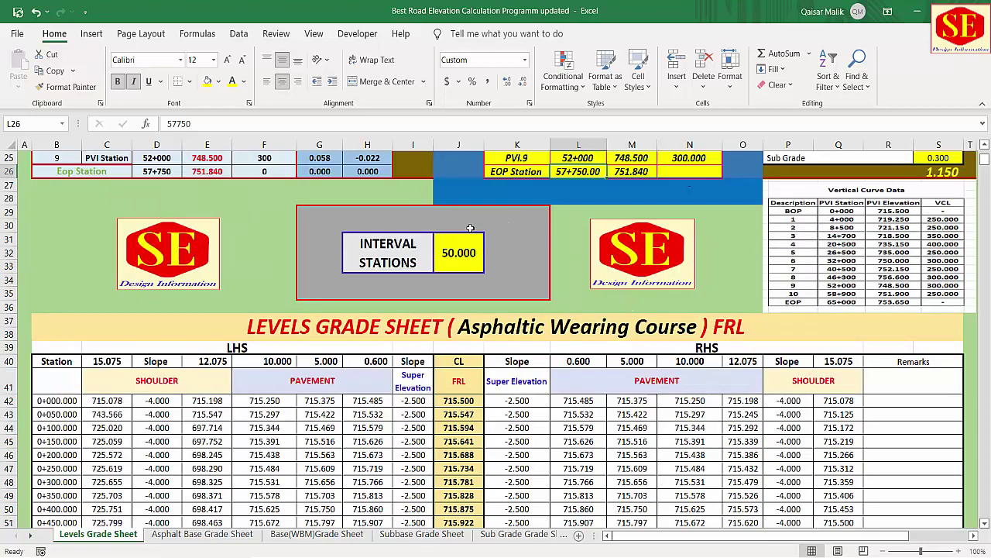
click(460, 254)
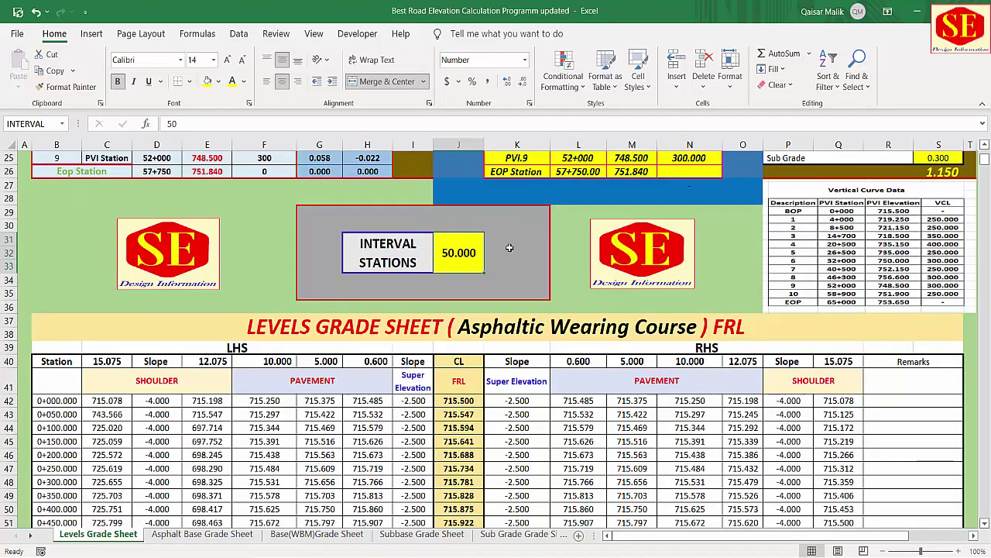
scroll(620, 470, down, 1)
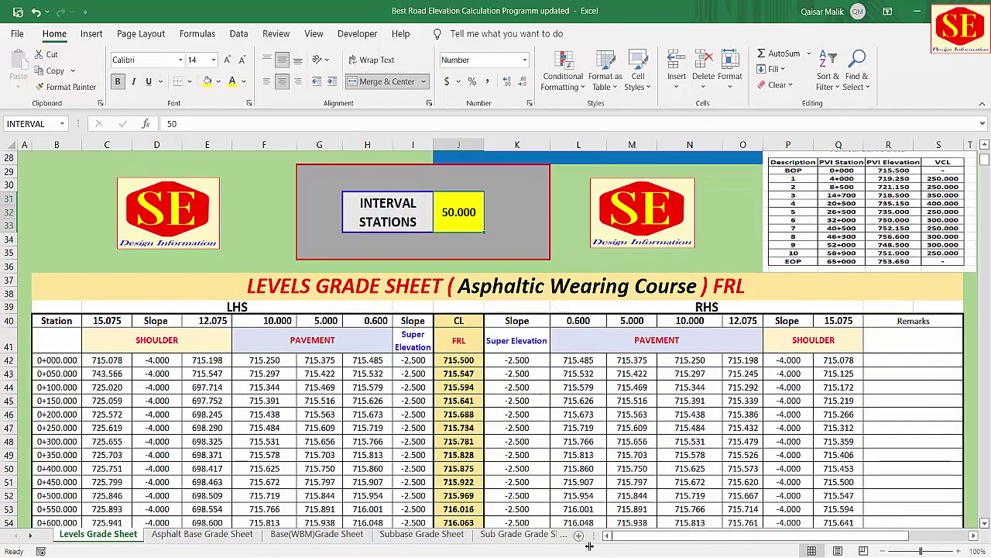
Step: Review the Asphalt Base, Base(WBM), Subbase and Sub Grade grade sheets in turn, ending on the Vertical Curve Calculations sheet
click(196, 534)
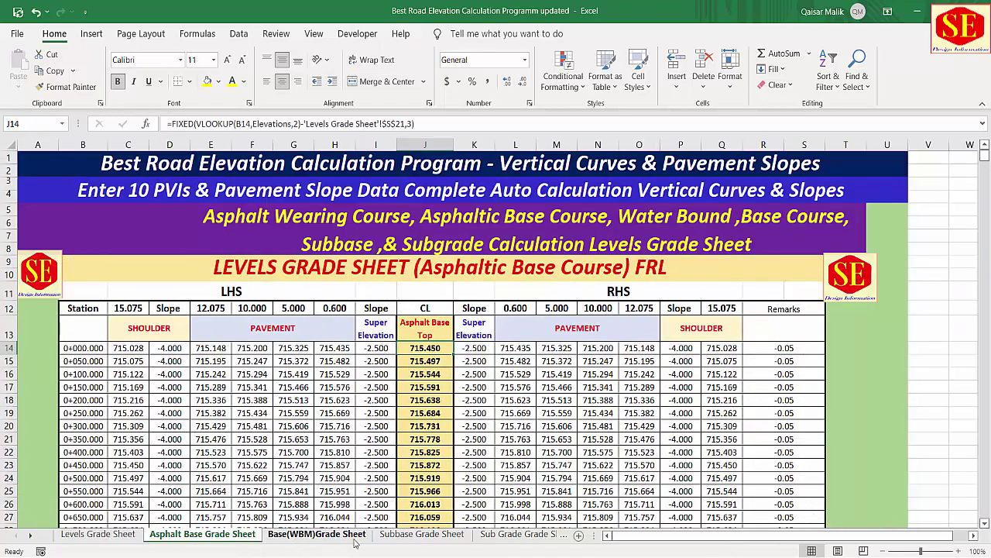
click(310, 535)
click(406, 535)
click(515, 534)
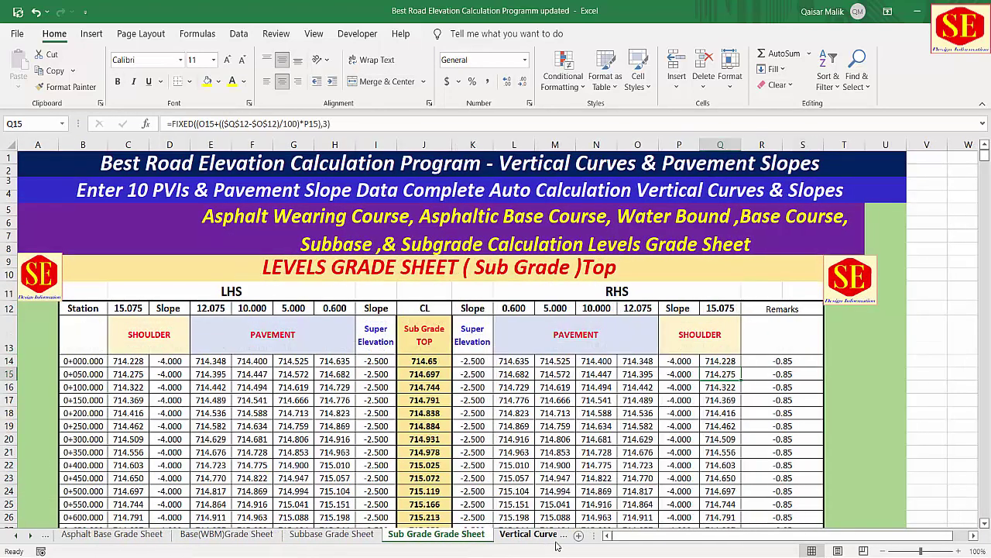
click(532, 534)
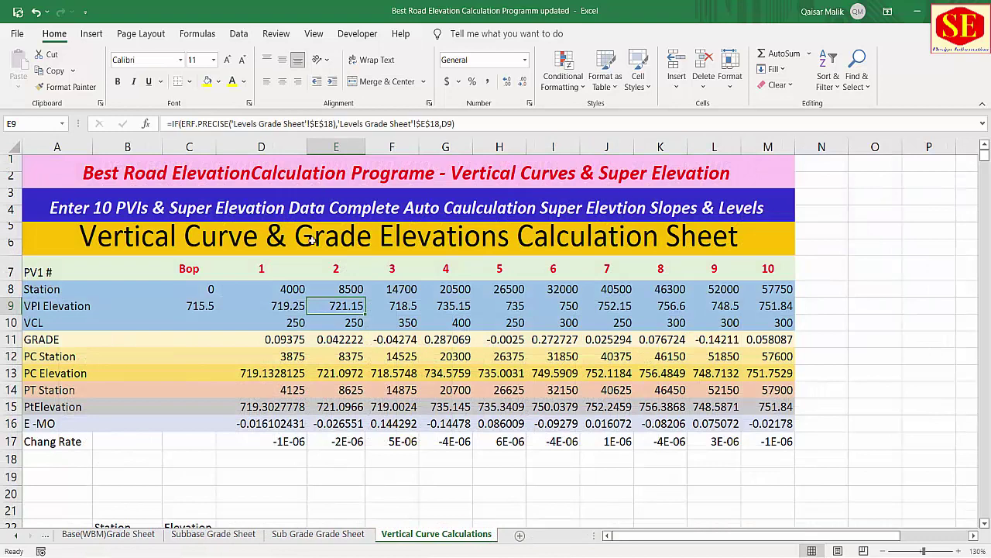
Step: Return to the Levels Grade Sheet and view its VPI data, data input and pavement structure tables
click(16, 536)
click(16, 536)
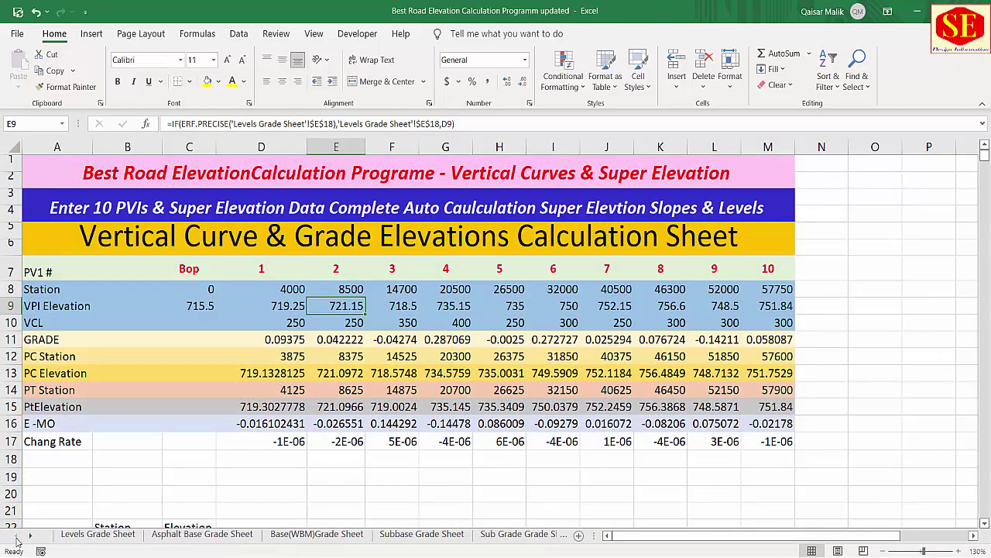
click(91, 536)
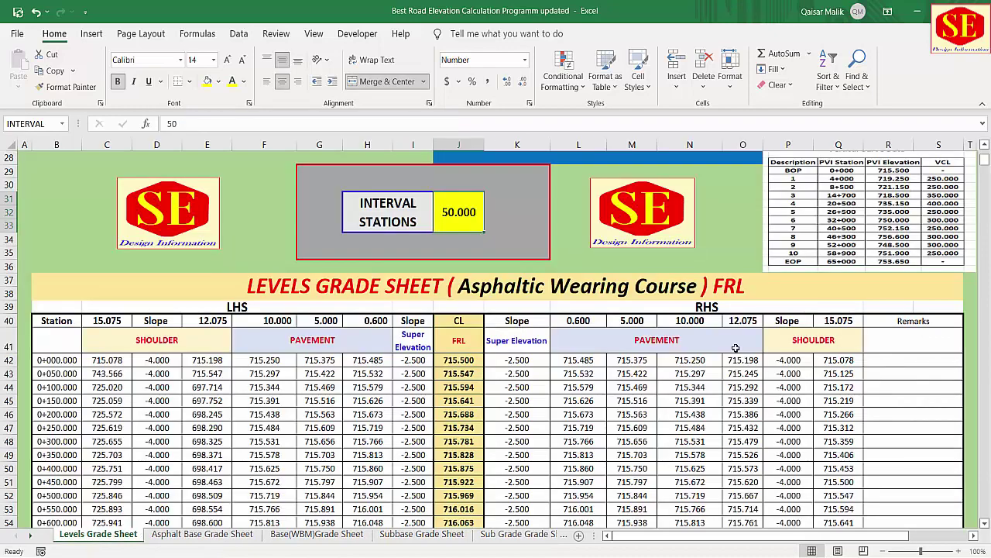
scroll(735, 348, up, 6)
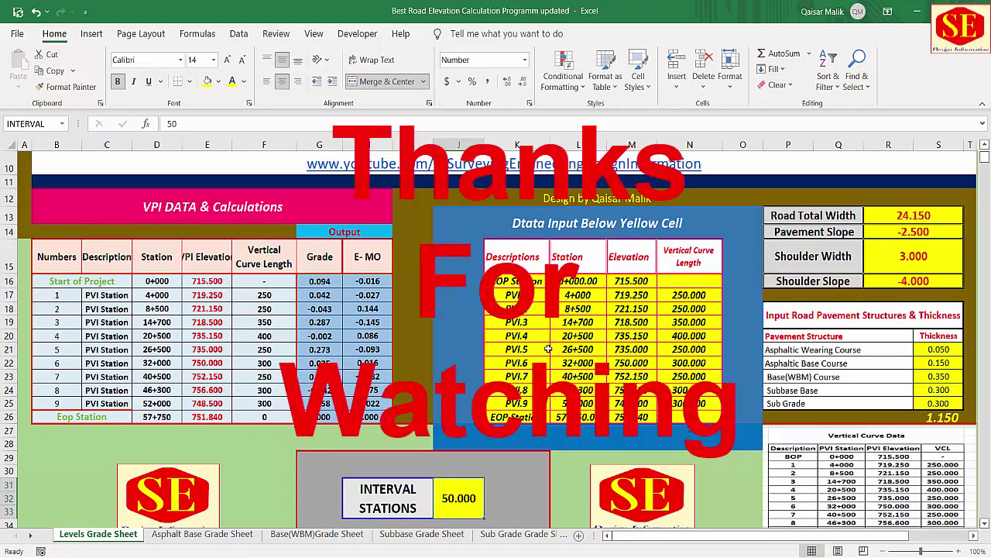